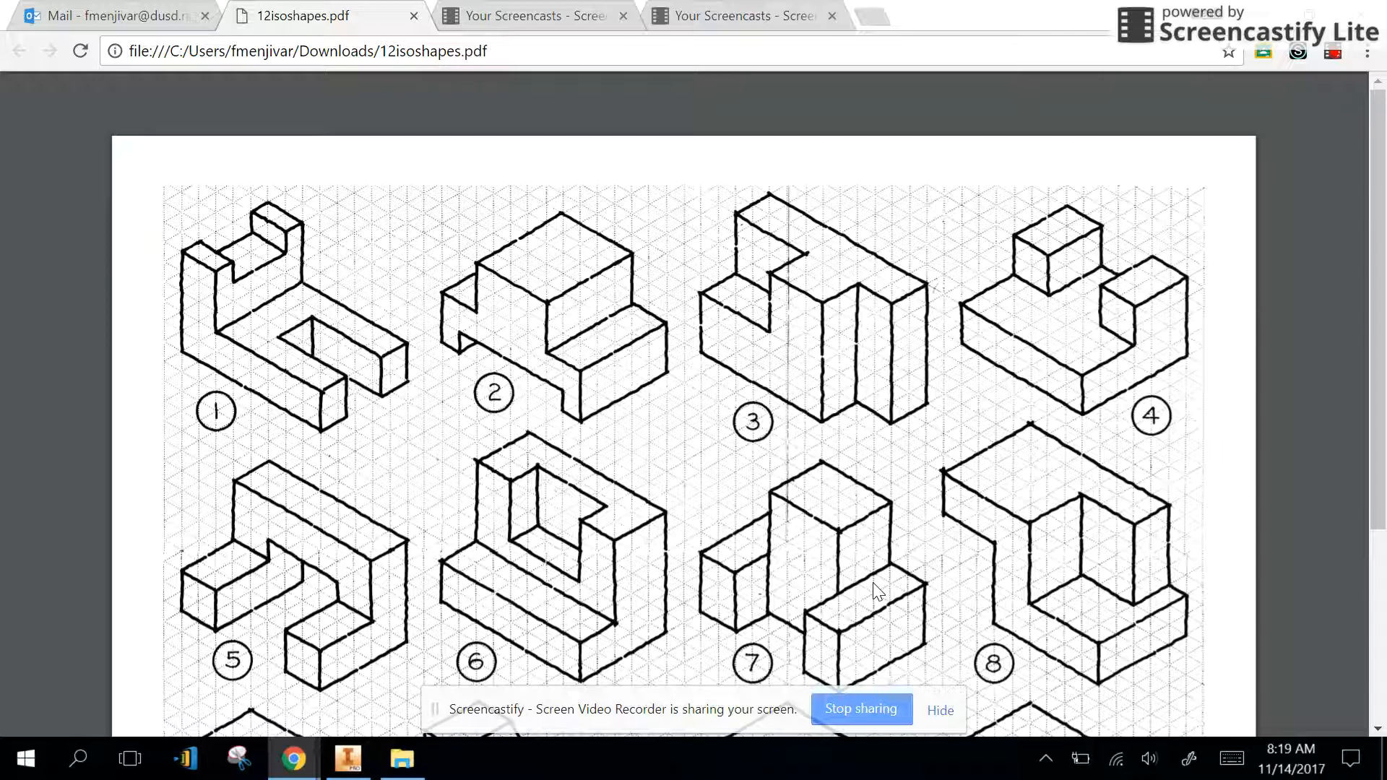
Open a screen sketch of the PDF page and annotate shape 1 with the scale 1 = 1 and overall sizes 5, 8 and 5.
key("super+w")
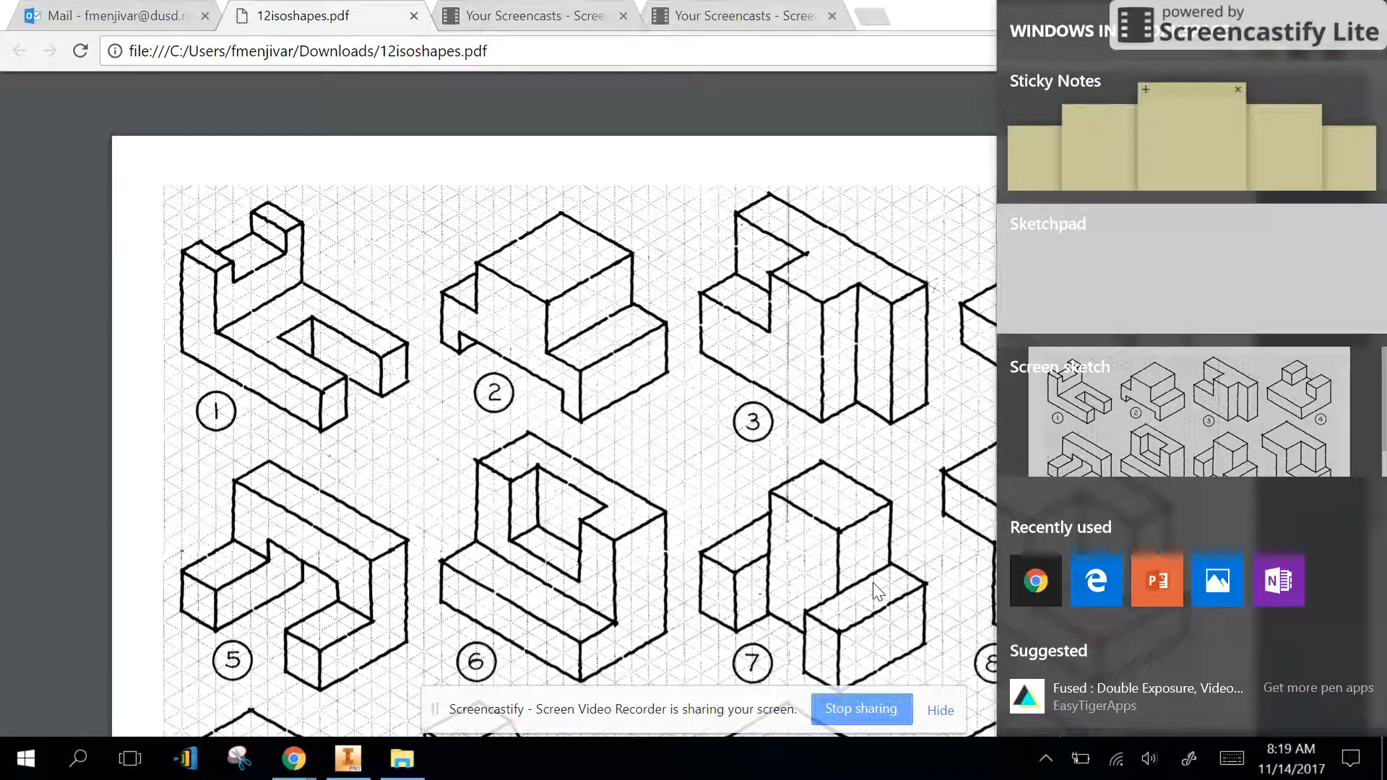
left_click(1189, 412)
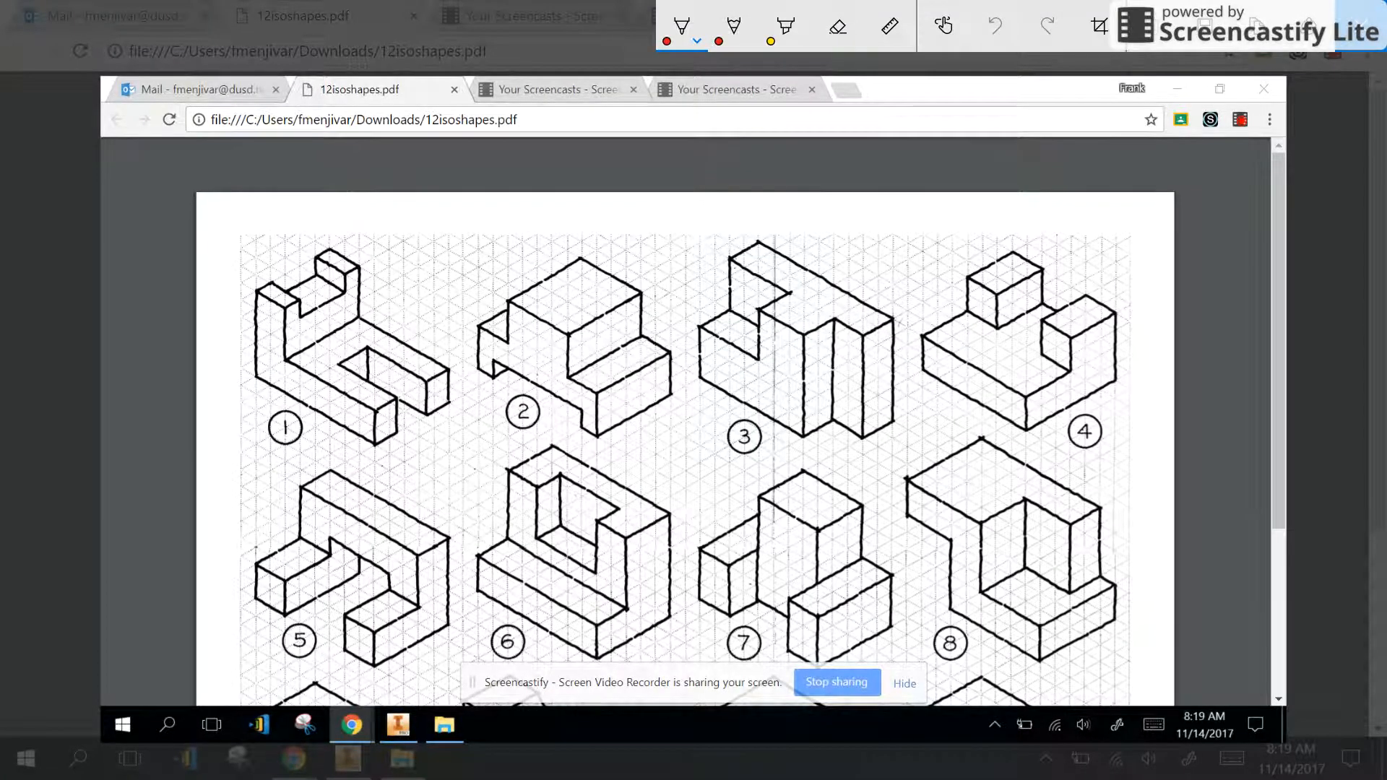
mouse_move(313, 202)
left_mouse_down()
mouse_move(313, 219)
mouse_move(359, 224)
left_mouse_up()
left_click_drag(230, 318, 232, 335)
mouse_move(318, 416)
left_mouse_down()
mouse_move(306, 429)
mouse_move(321, 431)
mouse_move(316, 419)
left_mouse_up()
mouse_move(420, 440)
left_mouse_down()
mouse_move(416, 461)
mouse_move(433, 438)
left_mouse_up()
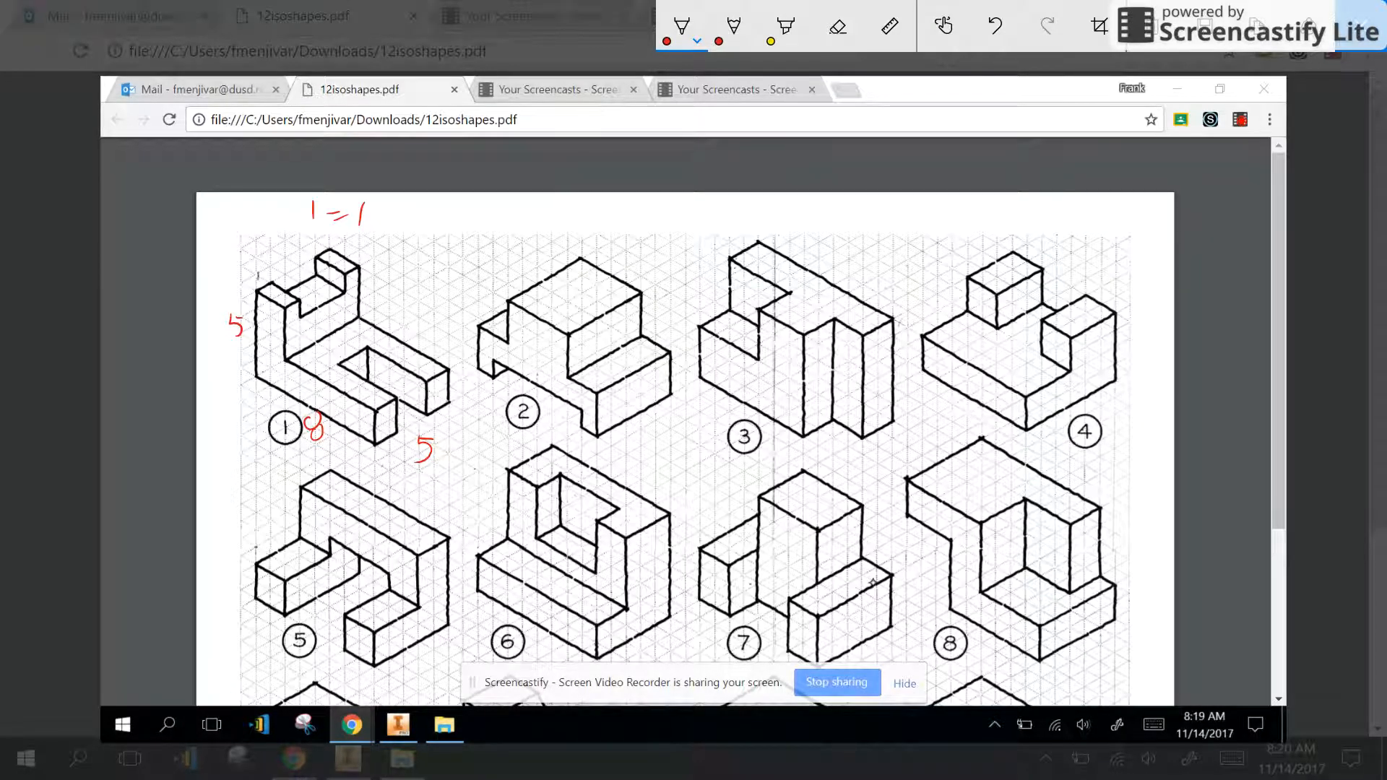
Mark the remaining edges of shape 1 with the lengths 1, 3, 6, 2 and 1.5, and close the screen sketch.
mouse_move(291, 265)
left_mouse_down()
mouse_move(291, 279)
mouse_move(322, 253)
left_mouse_up()
left_click_drag(369, 285, 378, 294)
left_click_drag(275, 331, 279, 352)
mouse_move(332, 370)
left_mouse_down()
mouse_move(357, 354)
mouse_move(389, 409)
left_mouse_up()
left_click_drag(434, 362, 427, 403)
left_click_drag(393, 330, 405, 335)
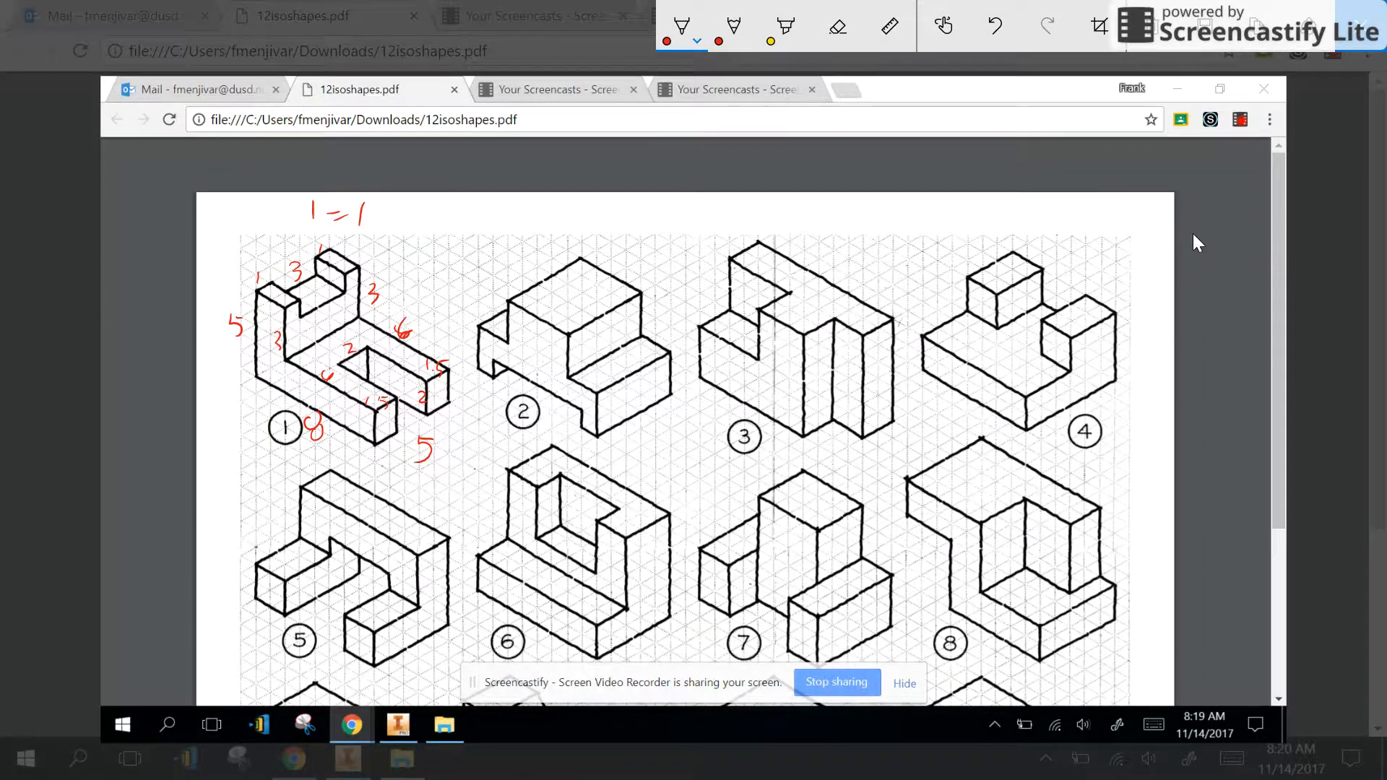
key("Escape")
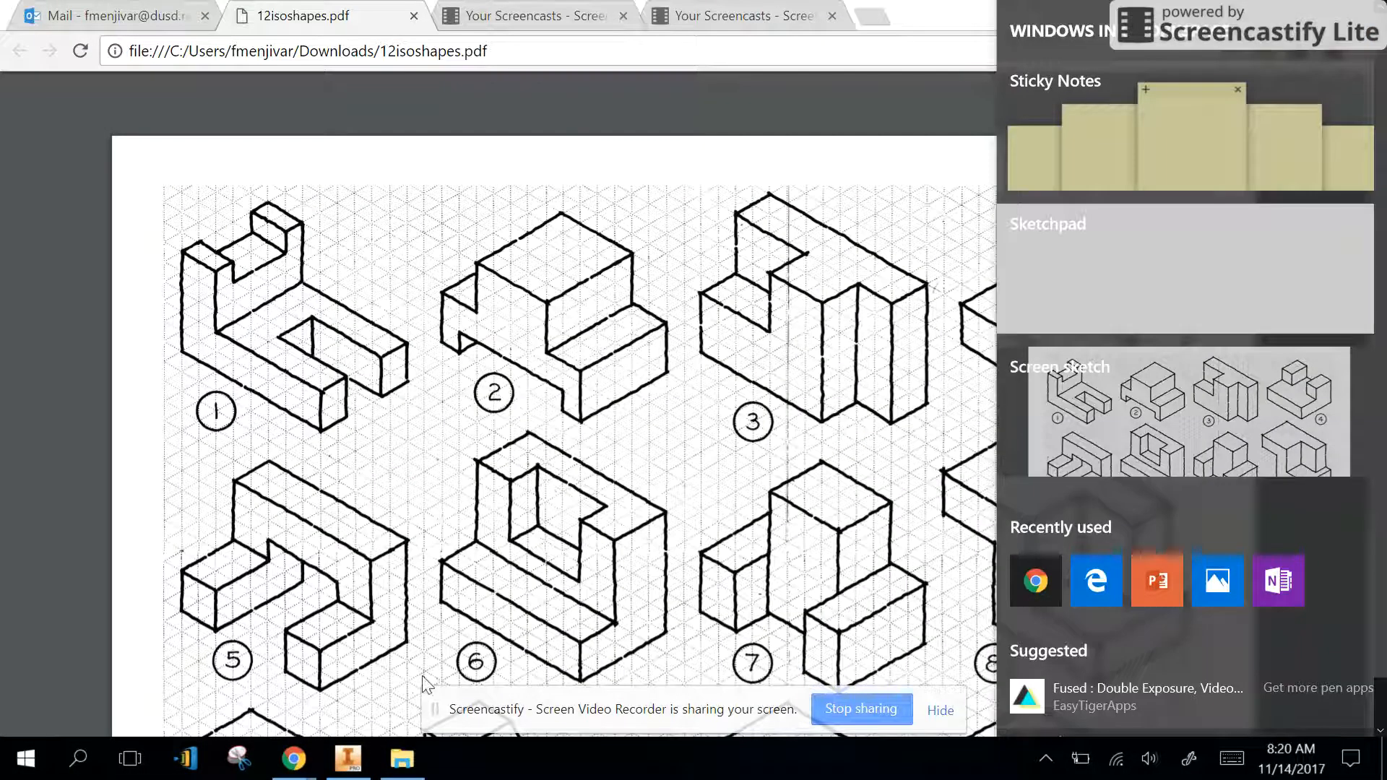
Switch to Autodesk Inventor and start a 2D sketch on the front (XY) plane of a new part.
left_click(344, 762)
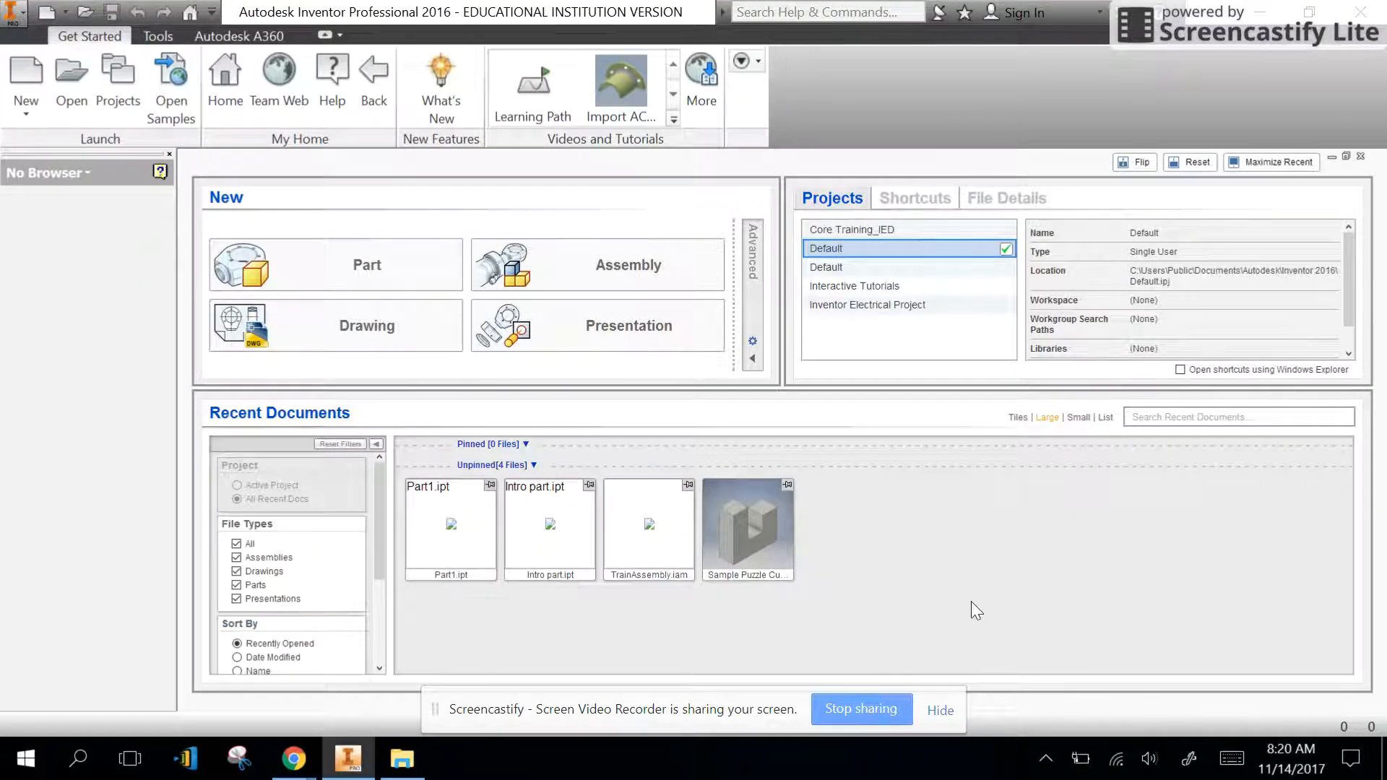
left_click(329, 281)
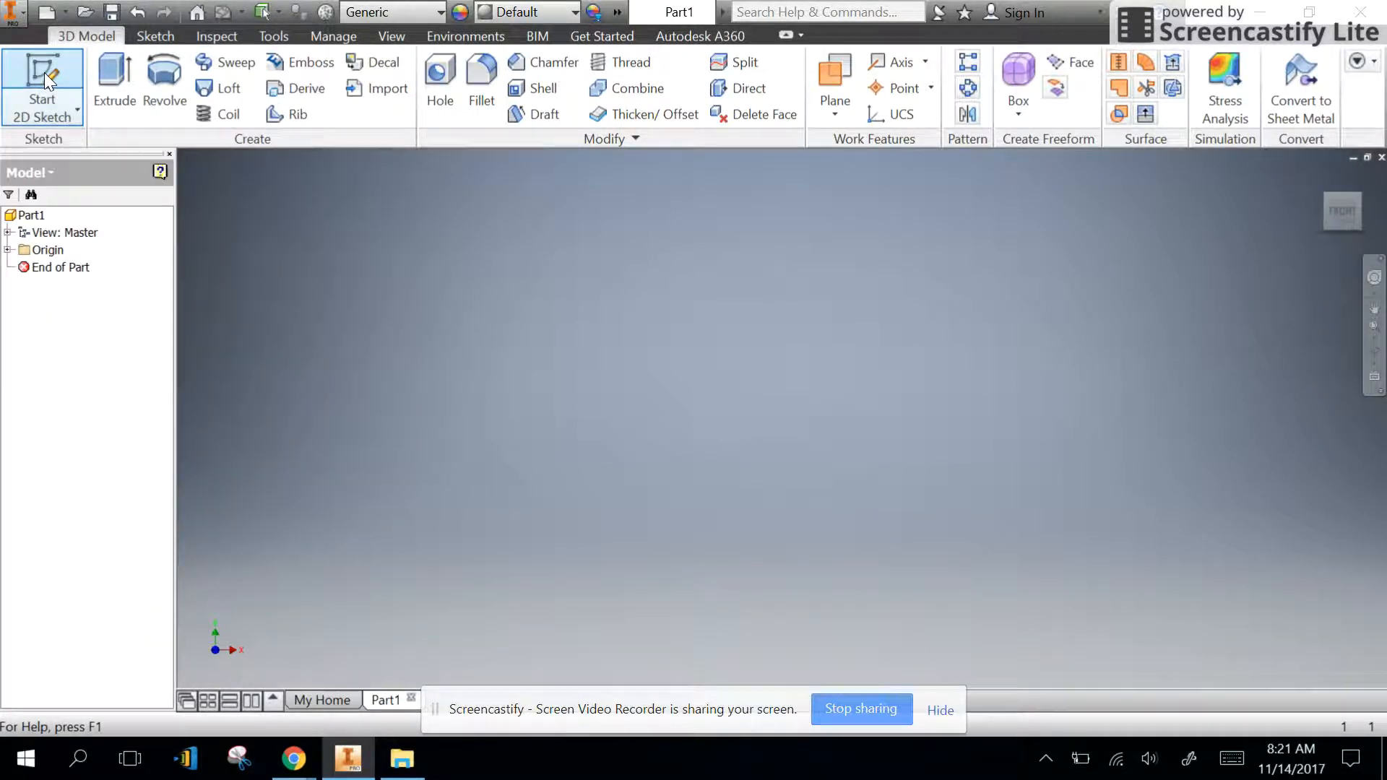
left_click(44, 75)
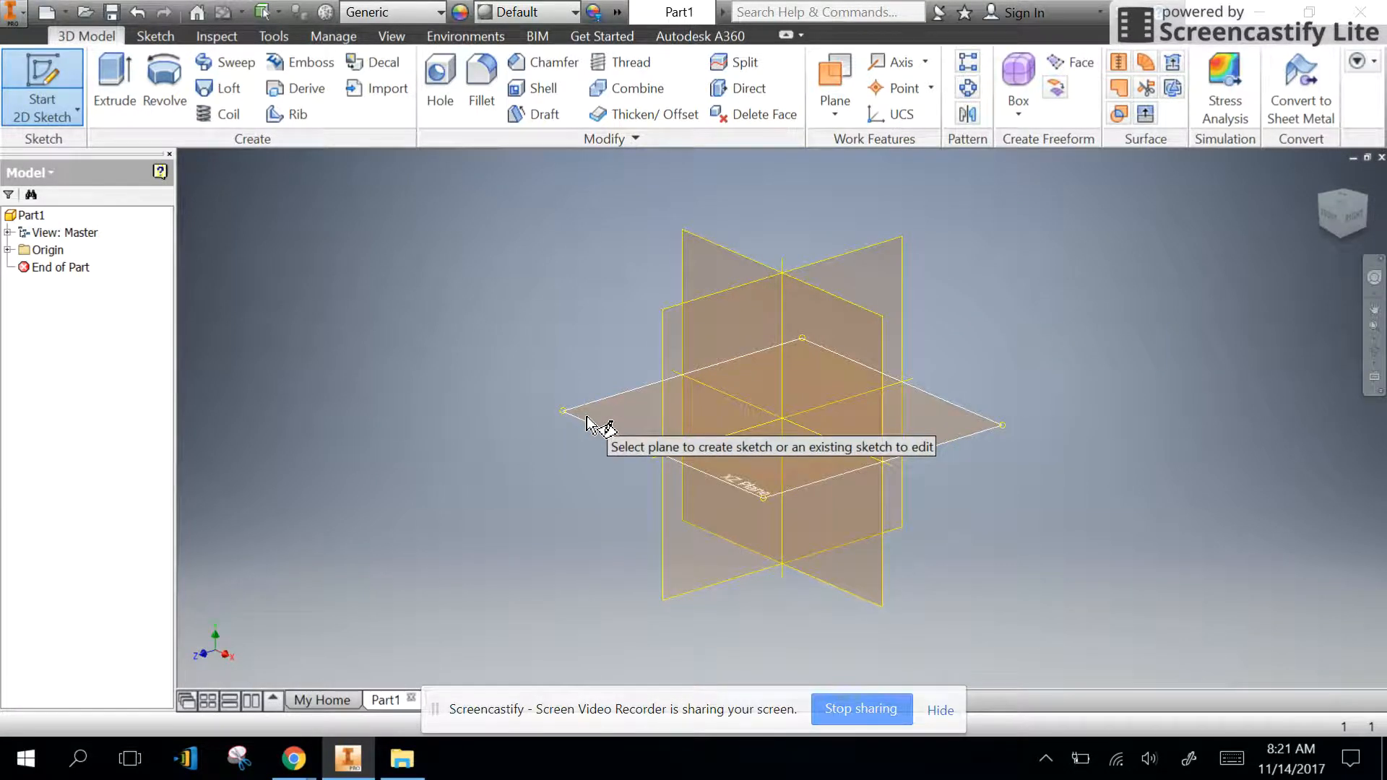
left_click(733, 258)
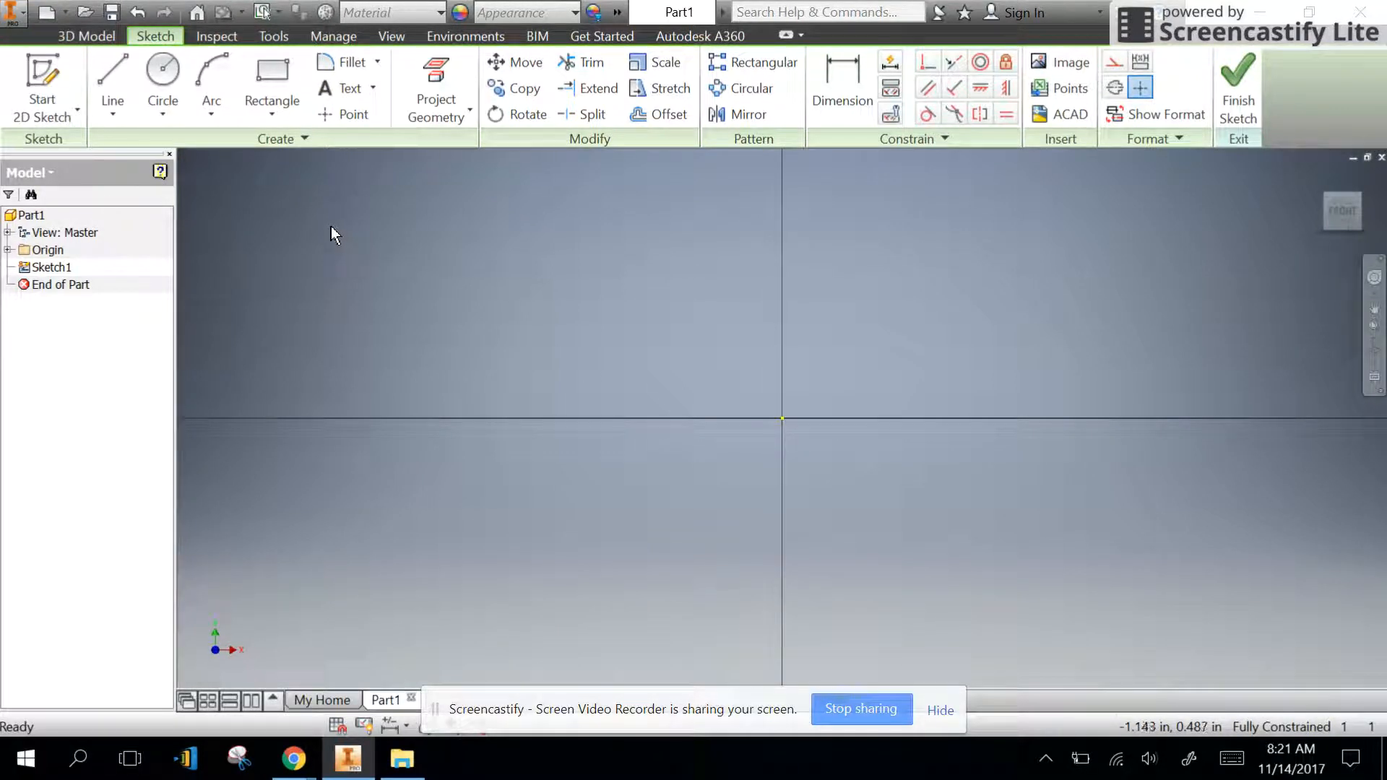
Sketch a closed L-shaped line profile from the origin, about 0.87 in wide and 0.56 in tall, upright about 0.19 in wide, base about 0.17 in thick.
left_click(112, 71)
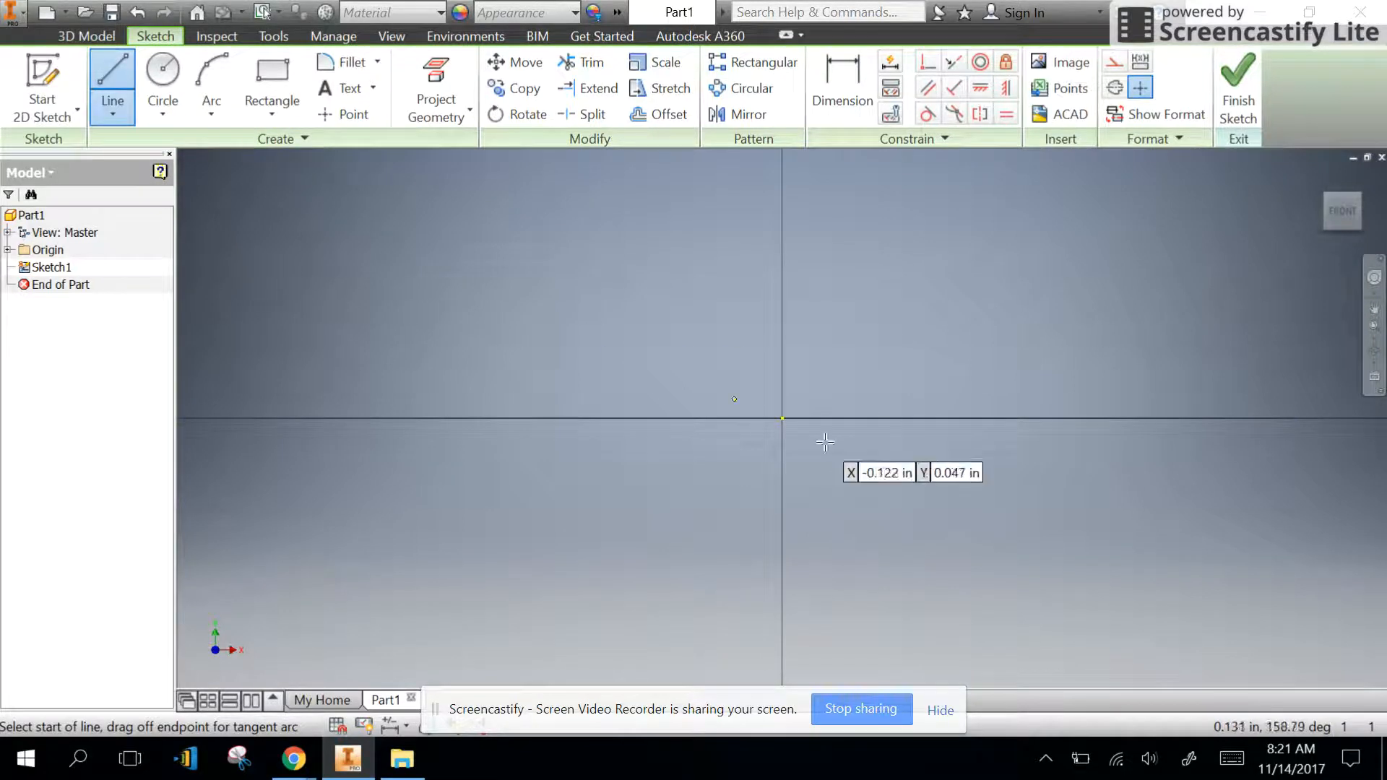
left_click(783, 418)
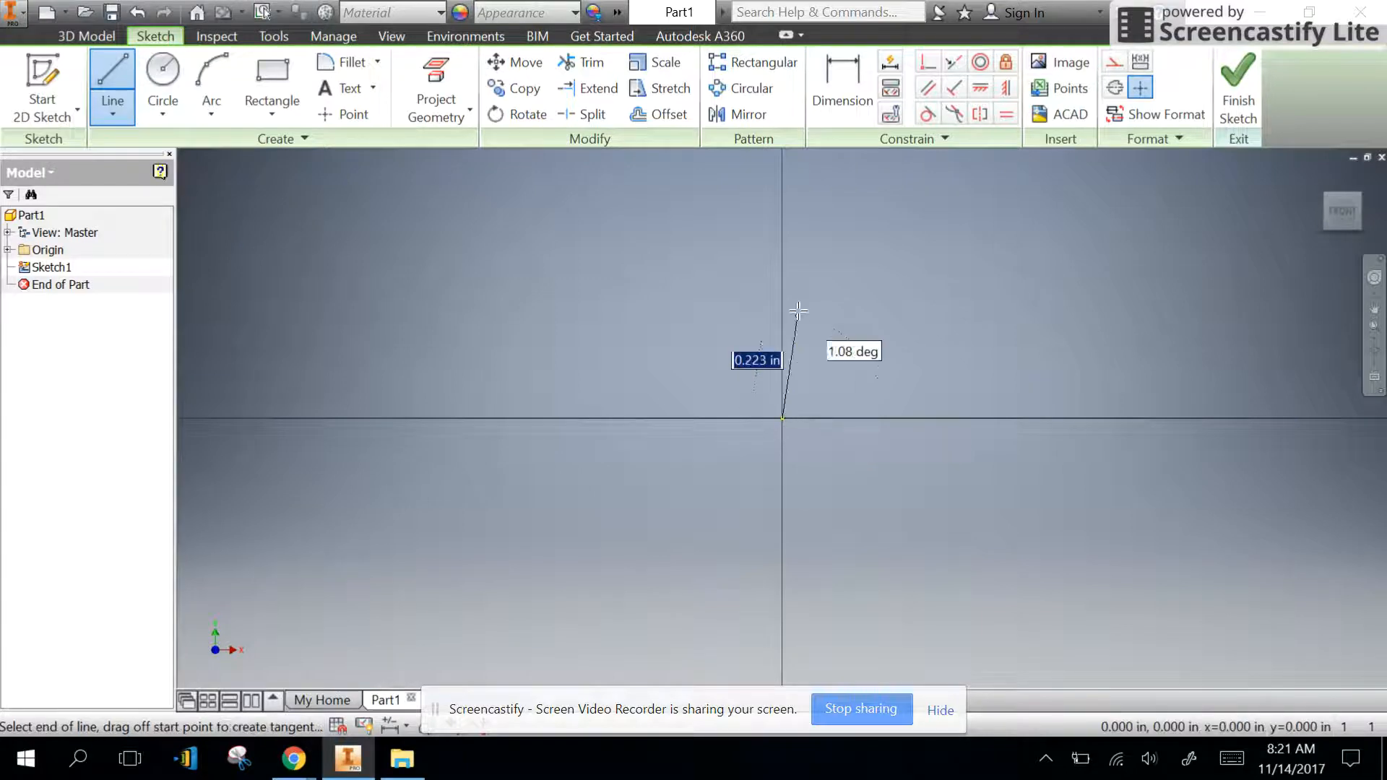
left_click(783, 197)
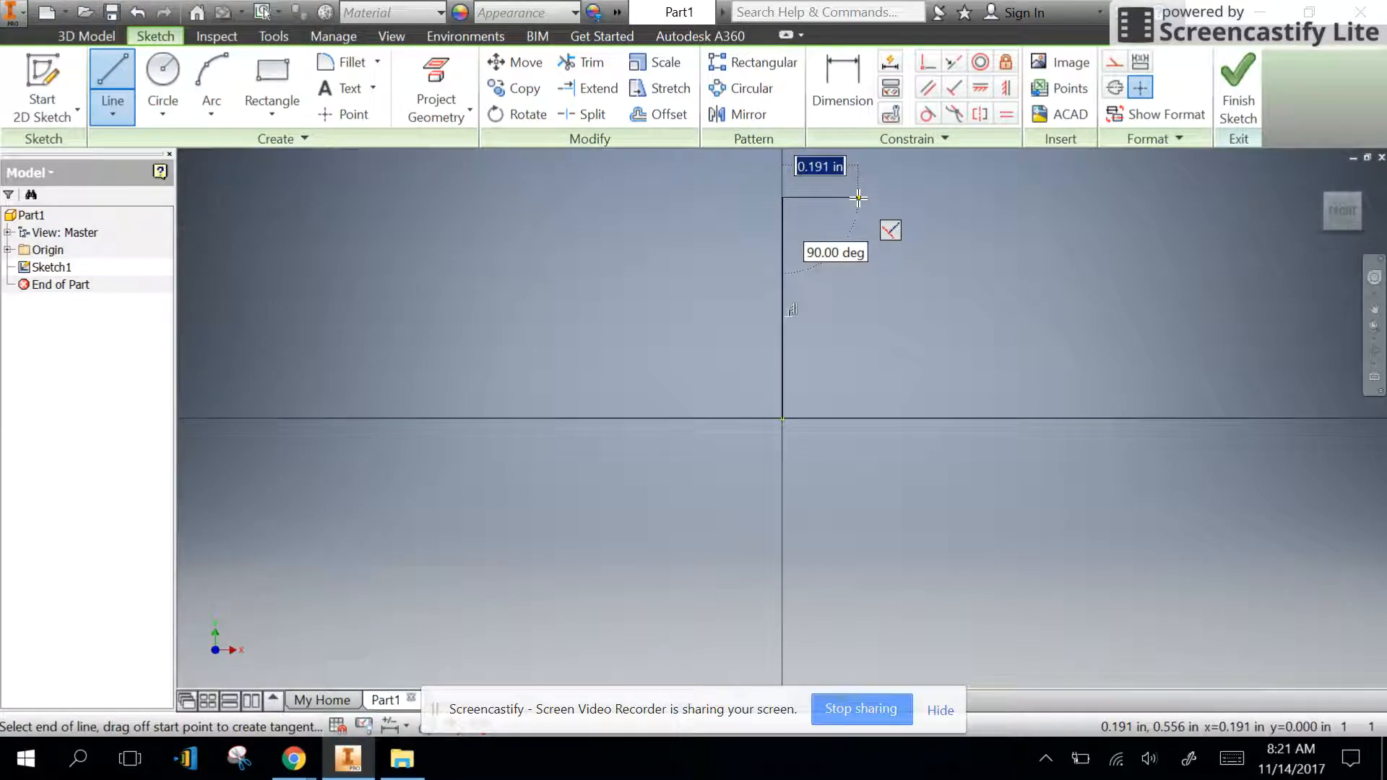
left_click(858, 198)
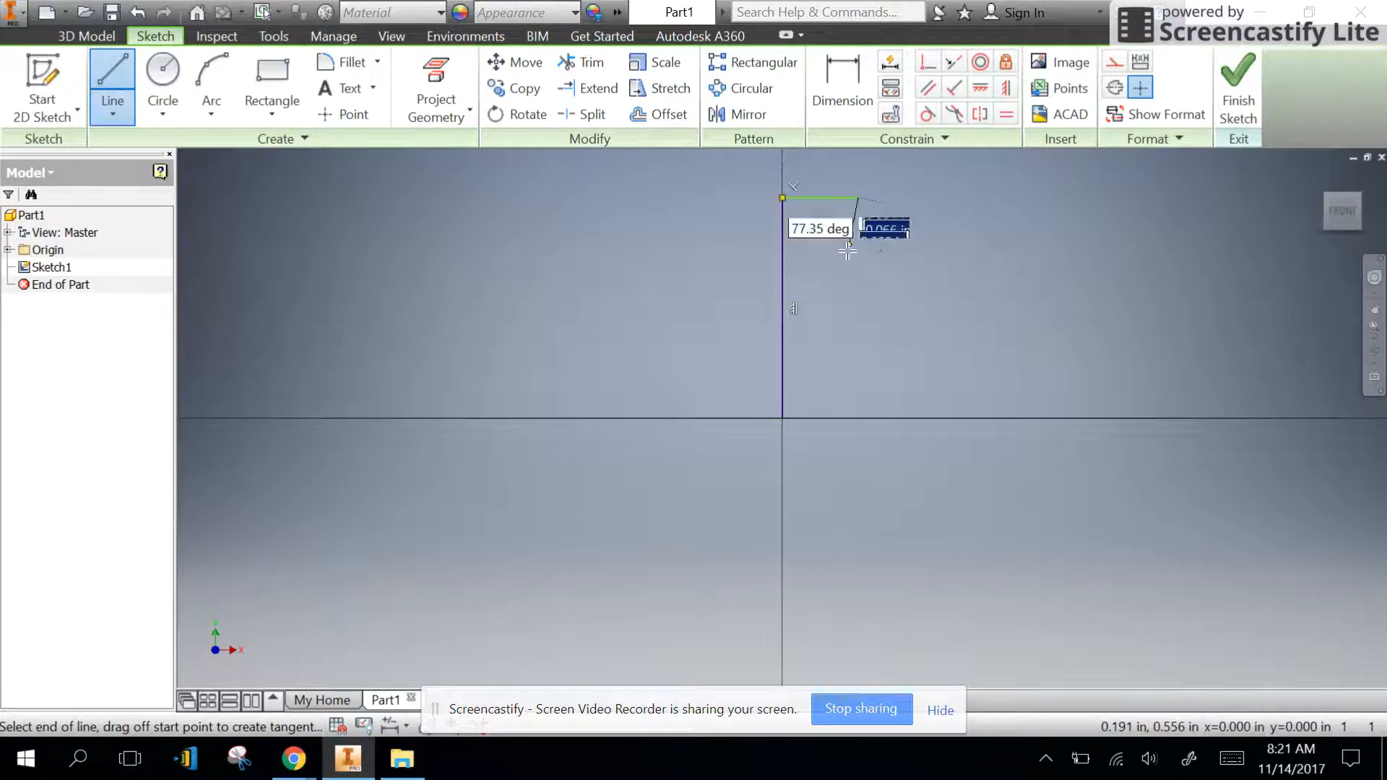
left_click(859, 350)
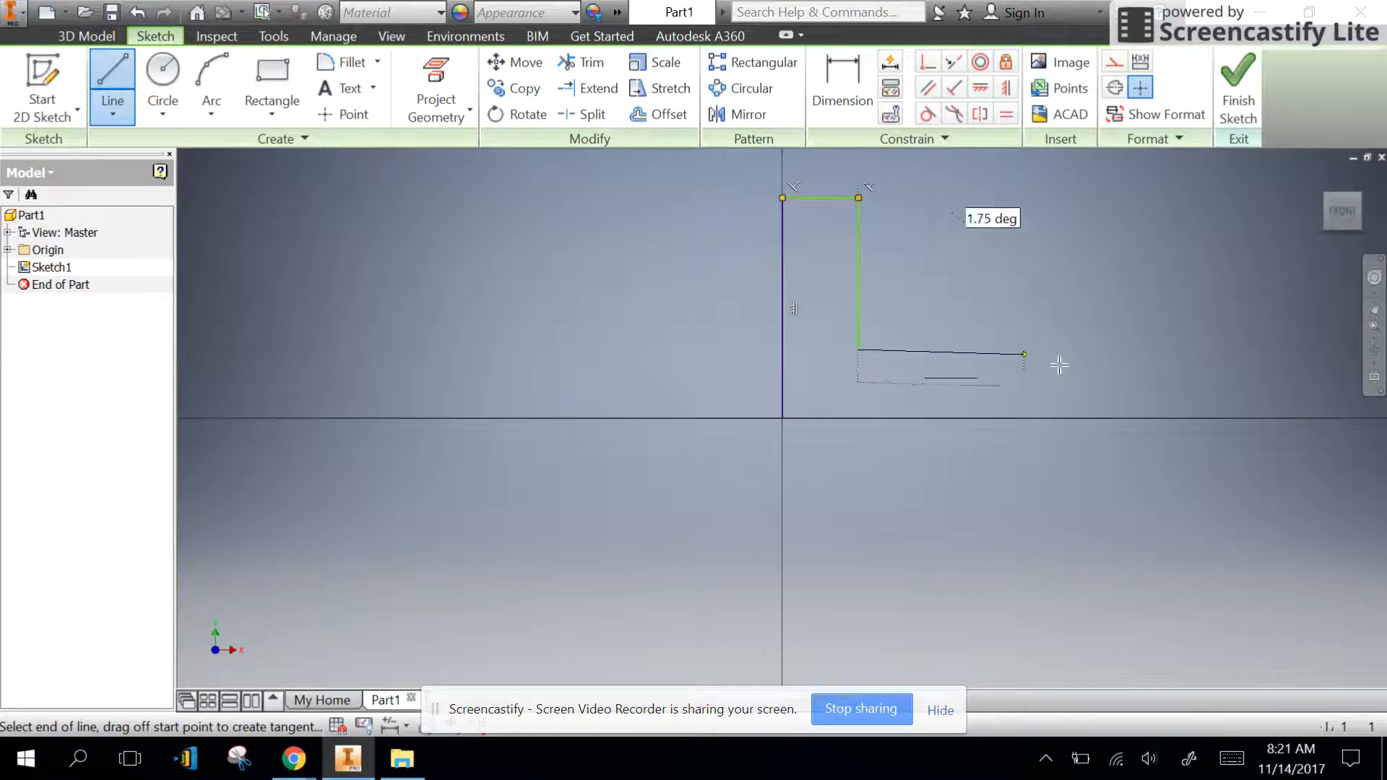
left_click(1126, 351)
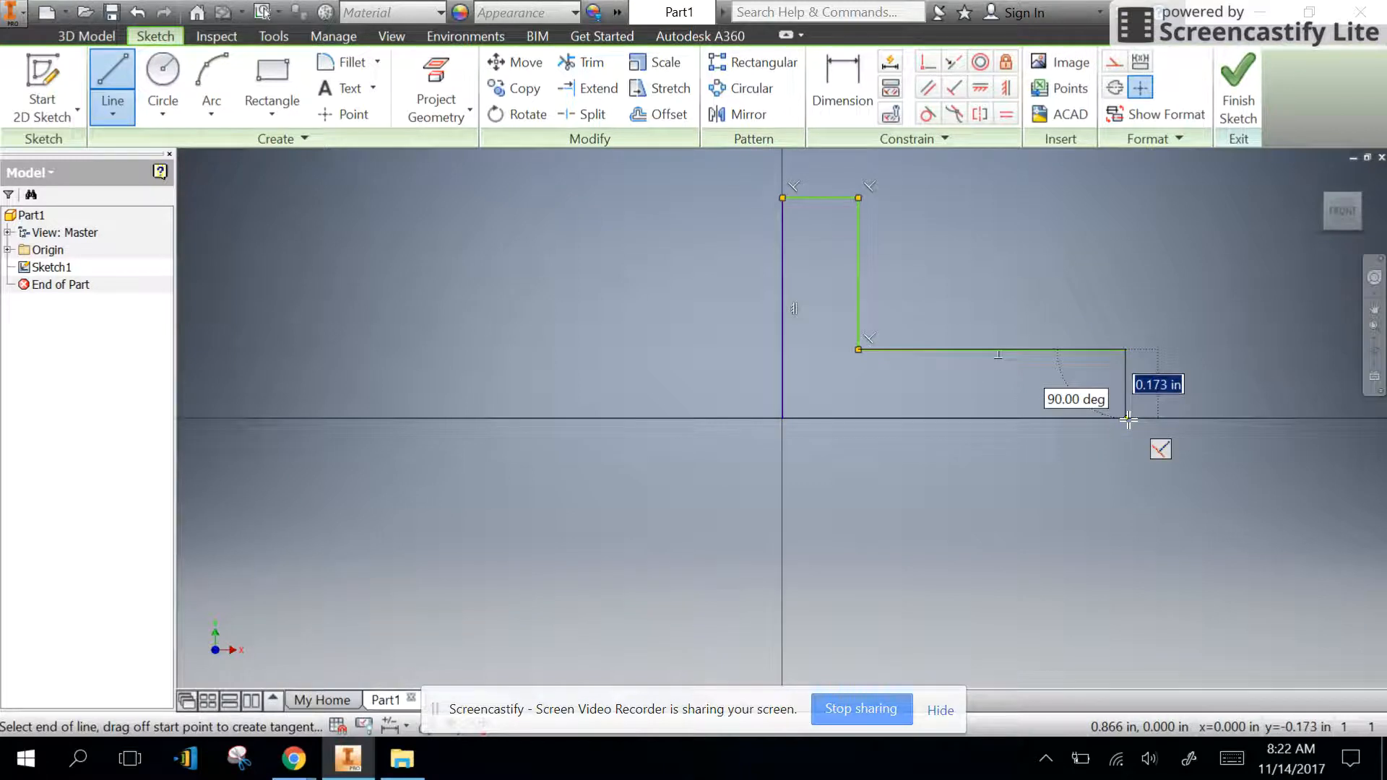
left_click(1128, 419)
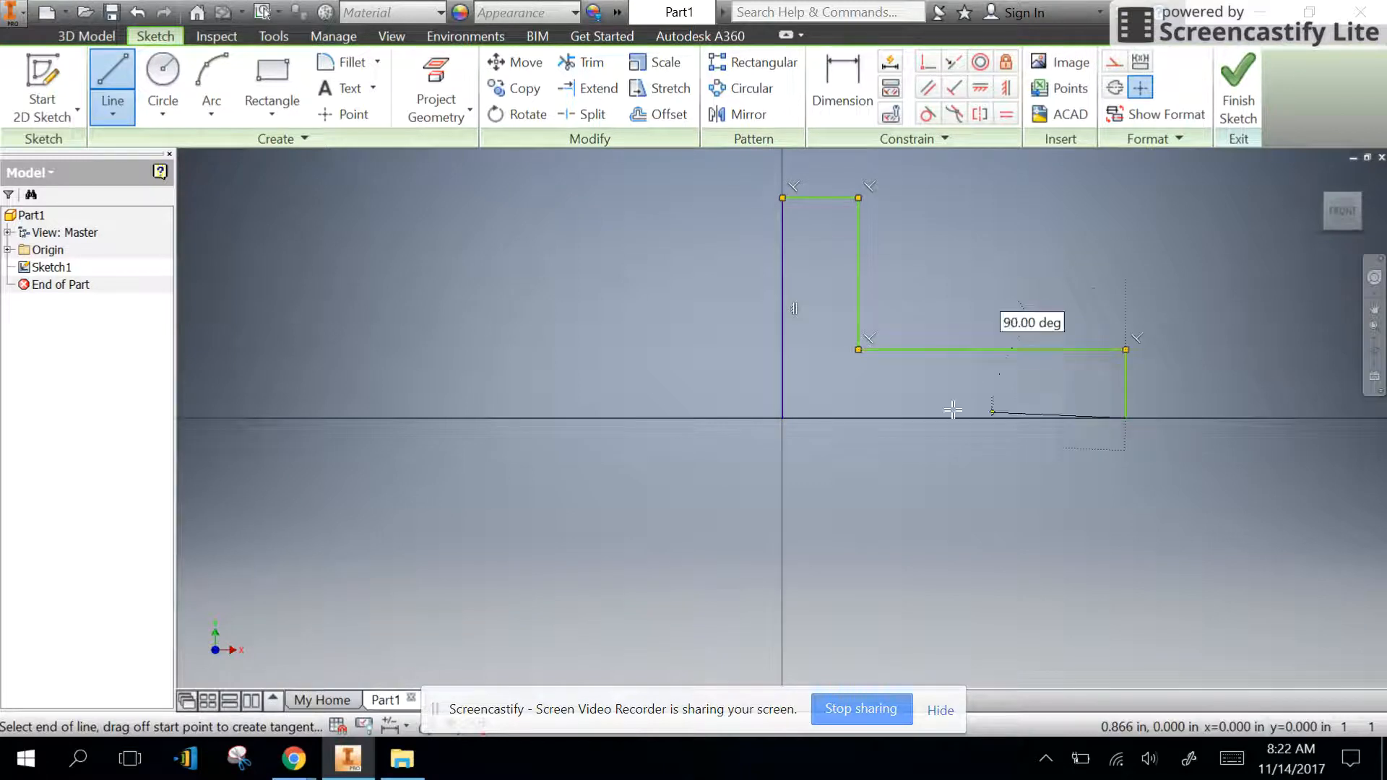
left_click(784, 417)
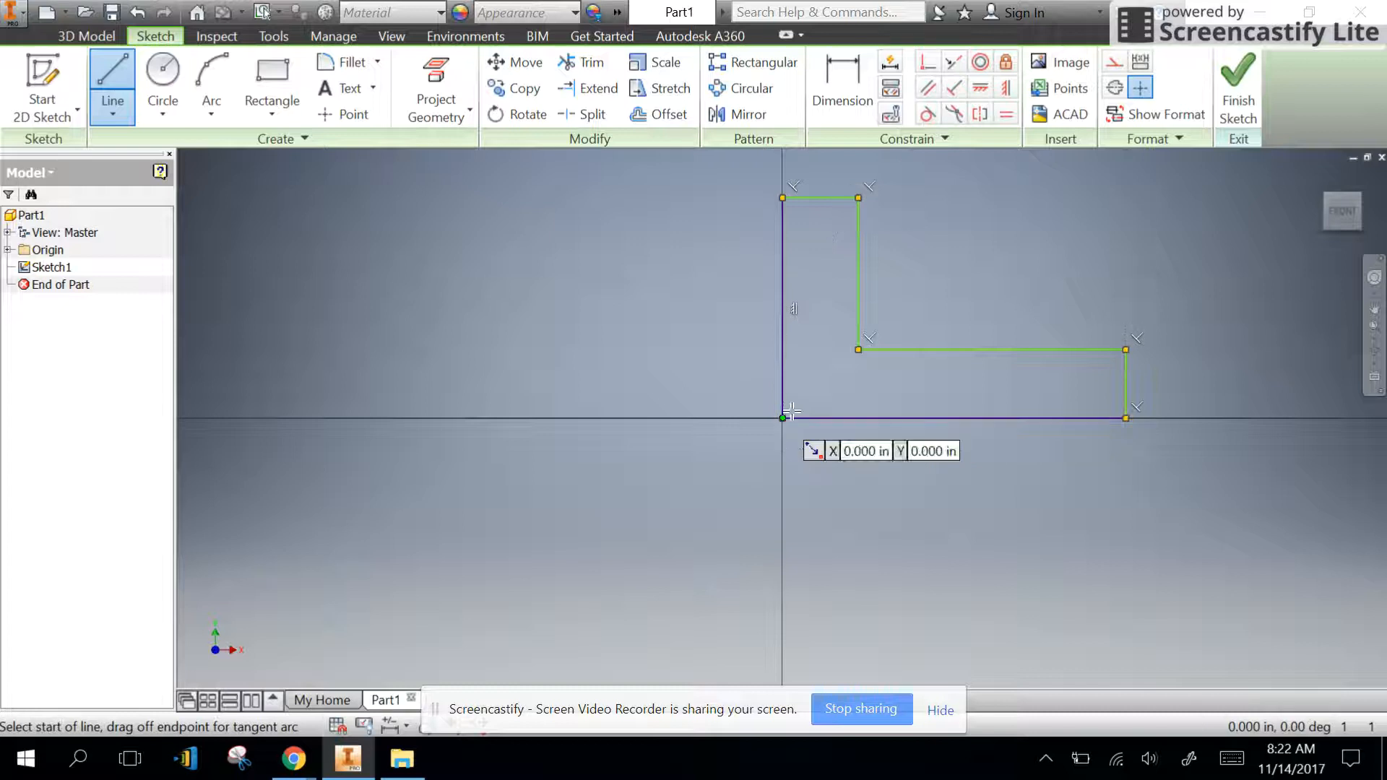
right_click(995, 262)
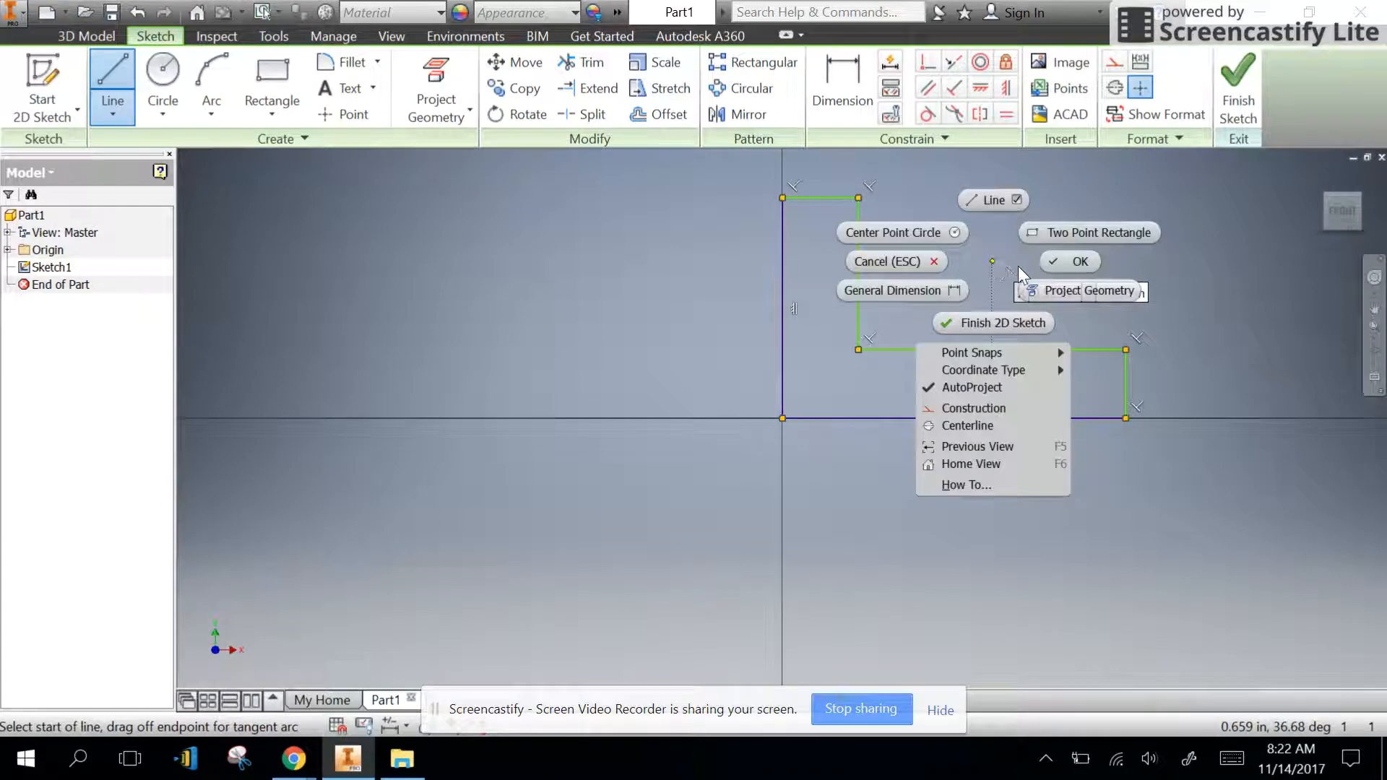
left_click(1060, 261)
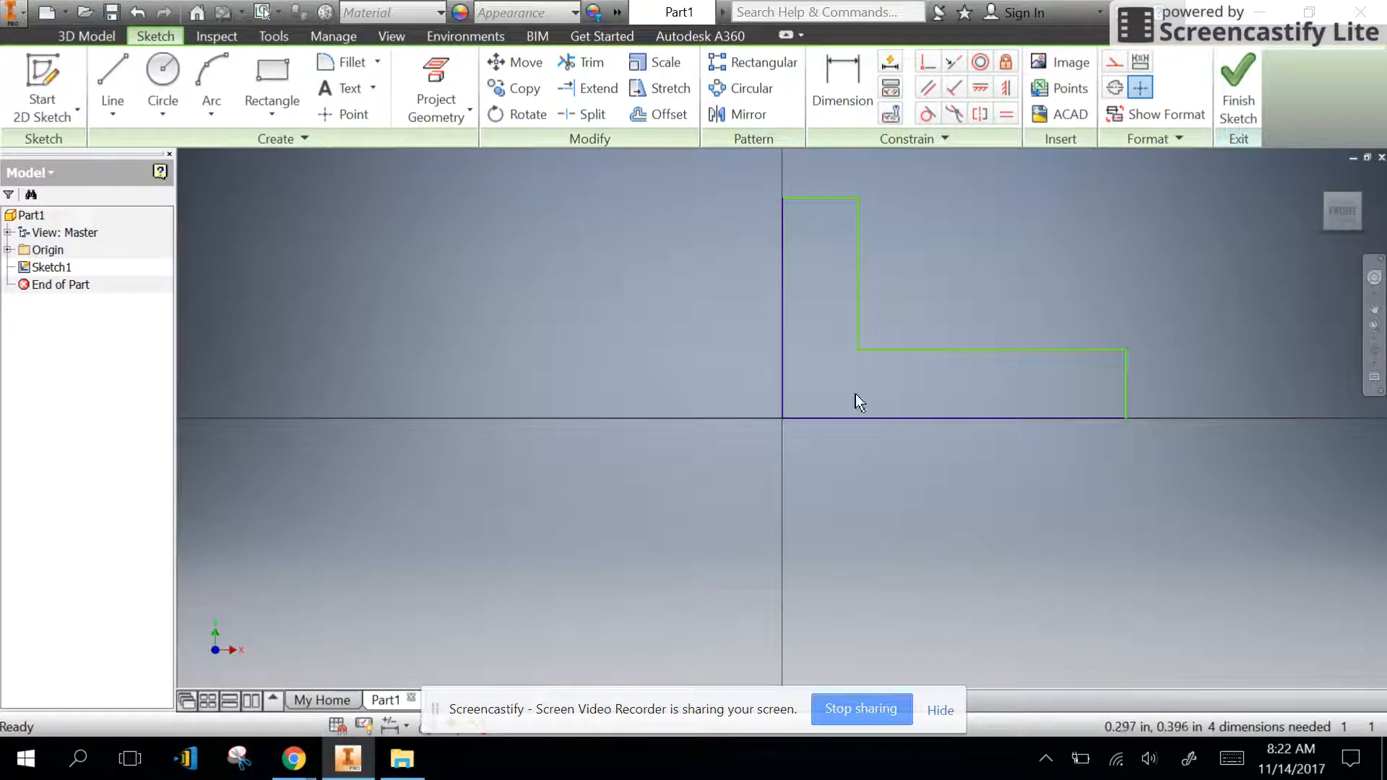
Check shape 1 in the PDF drawing in Chrome, and back in Inventor dimension the L-profile's overall width to 8 in.
mouse_move(293, 759)
left_click(210, 607)
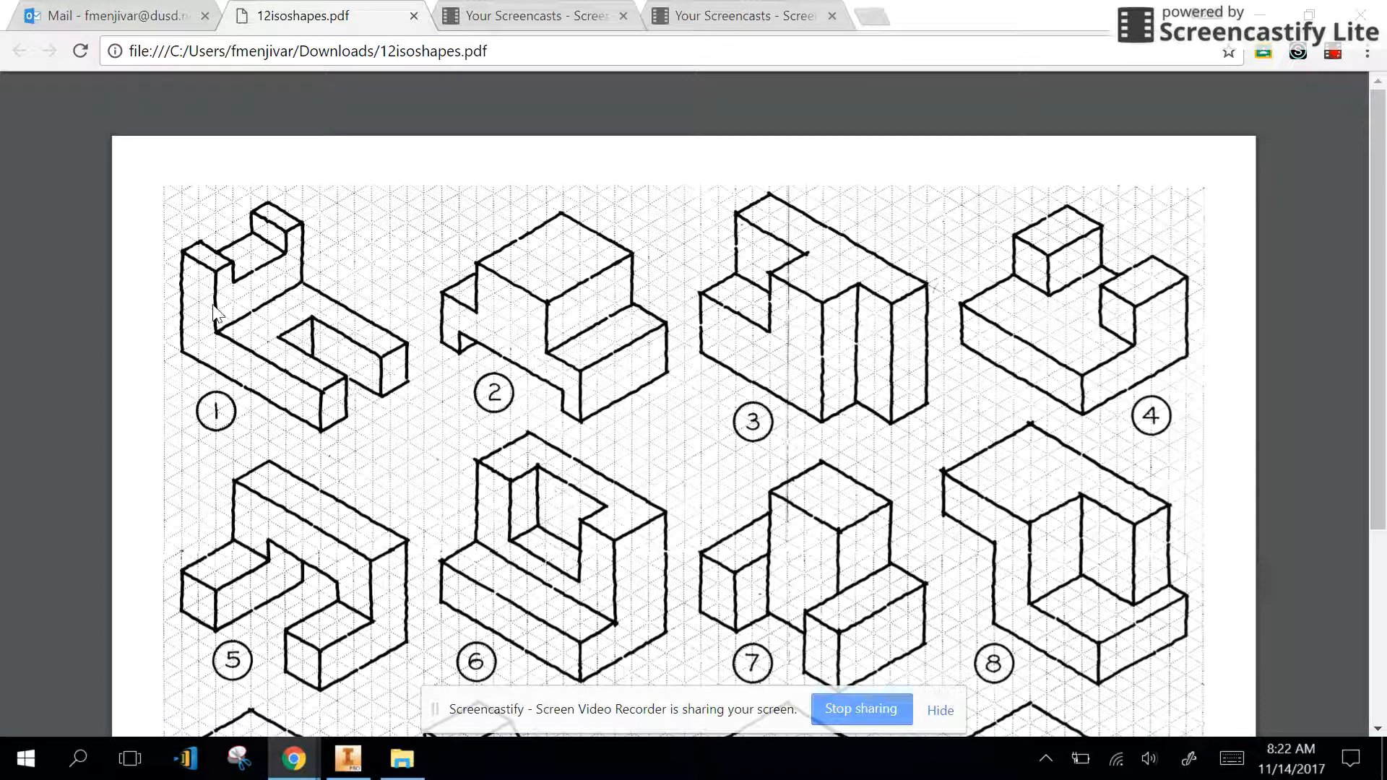
left_click(364, 755)
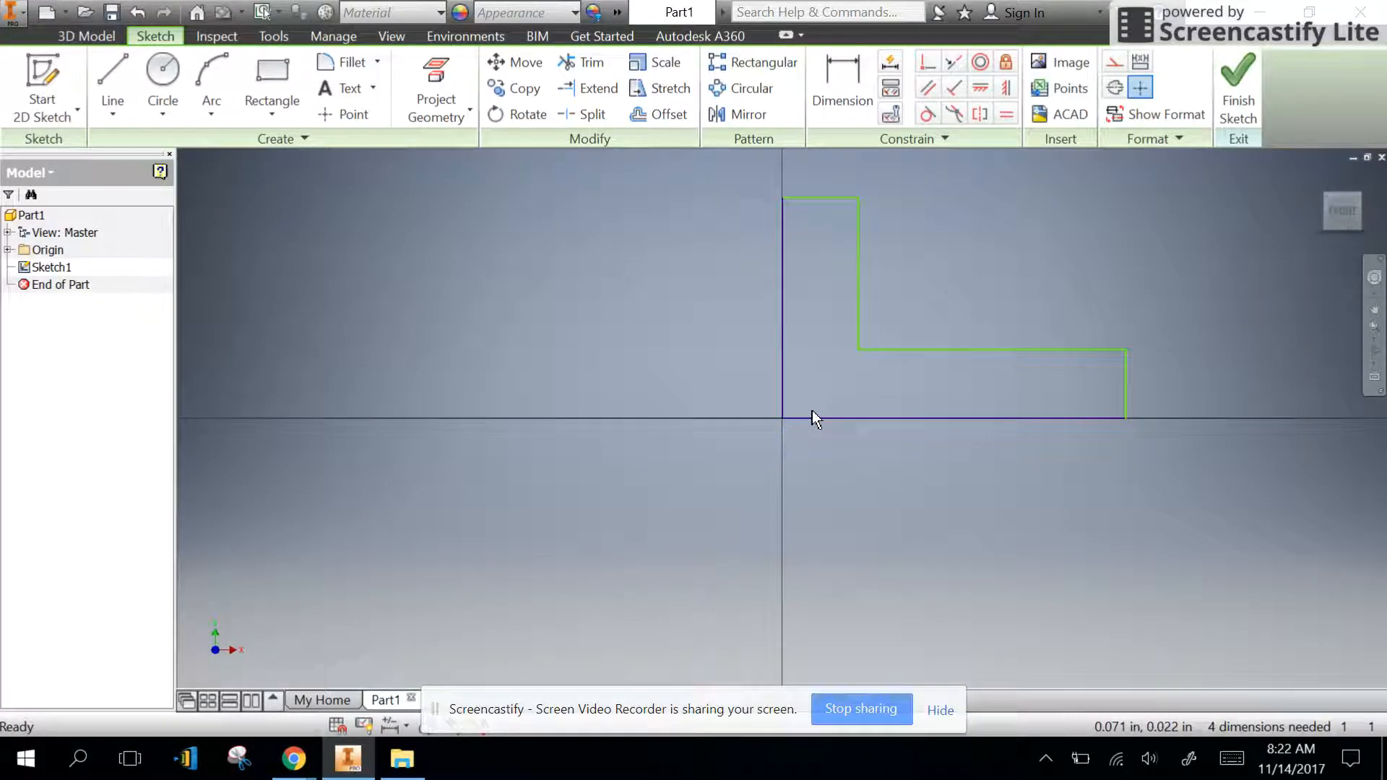
left_click(853, 75)
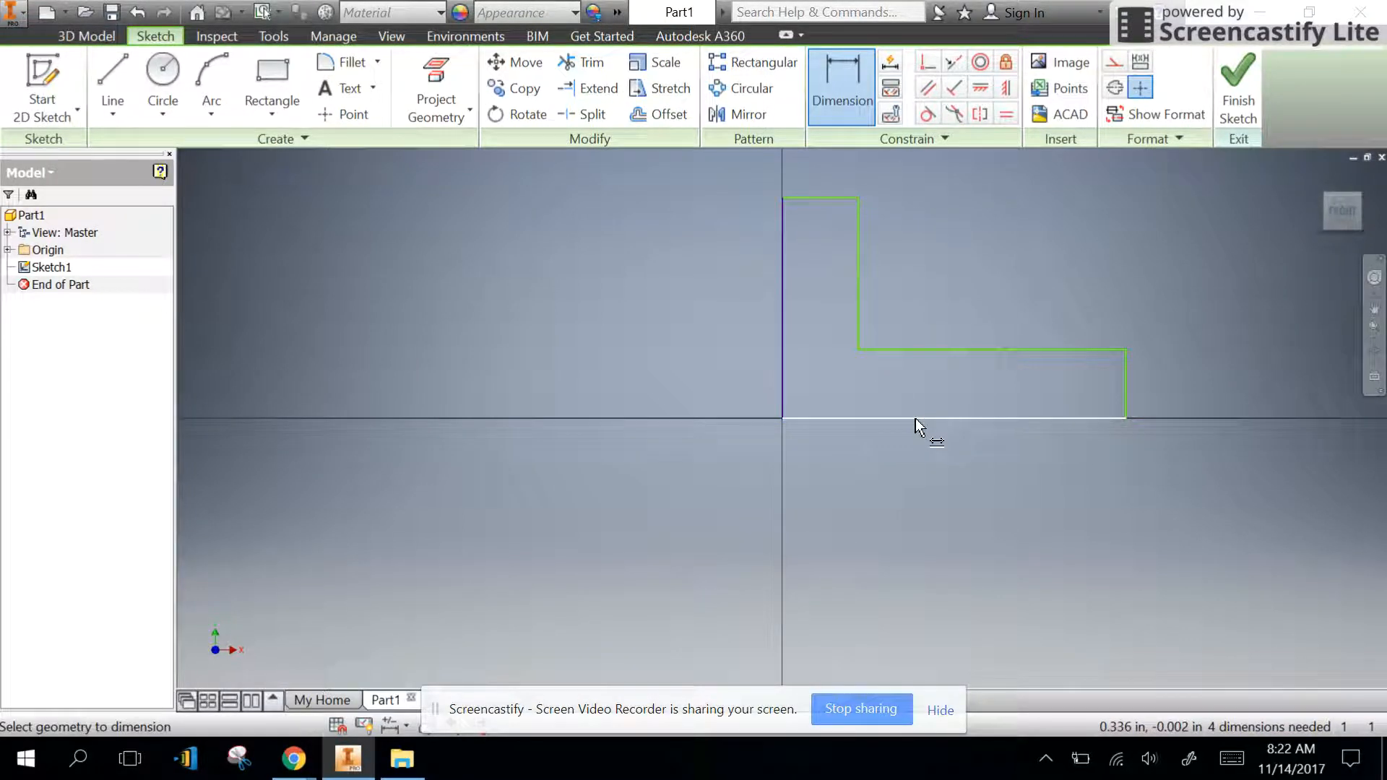
left_click(784, 374)
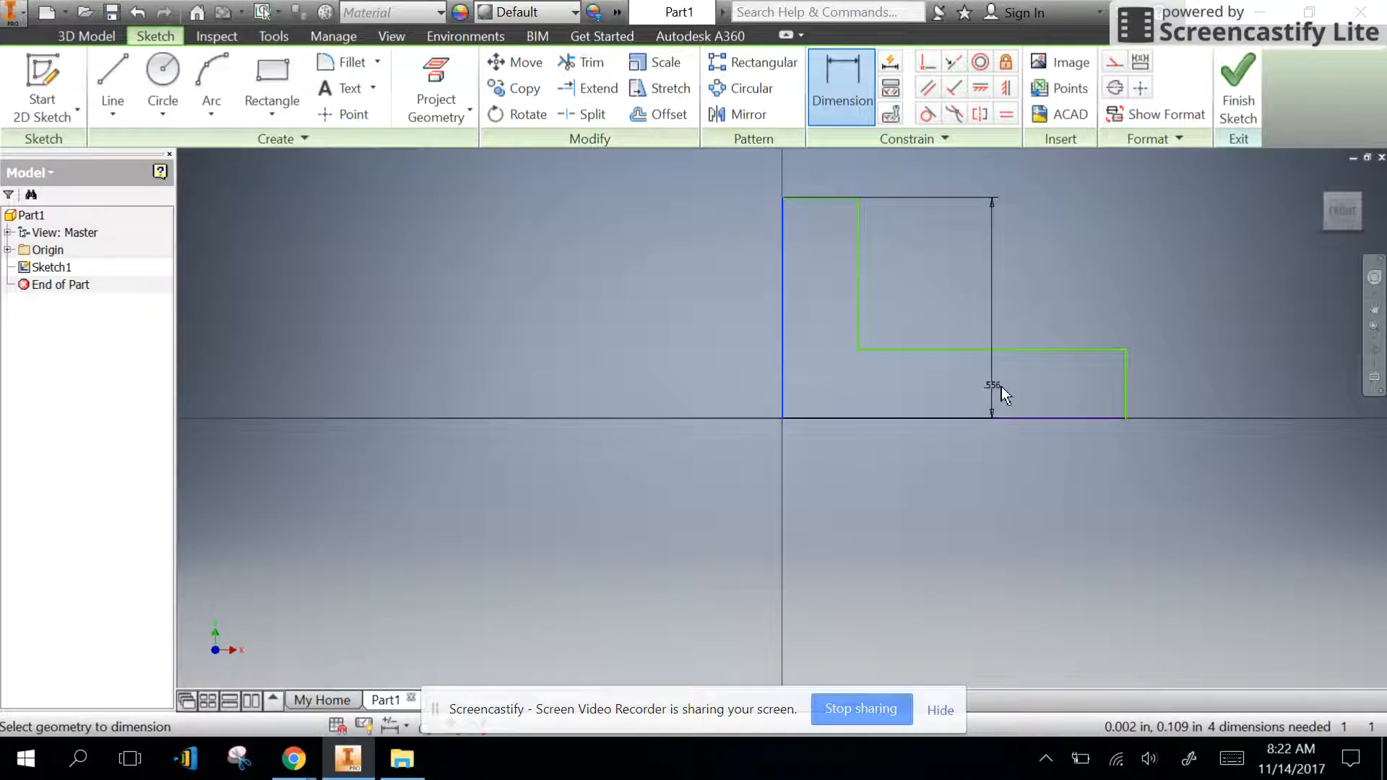
left_click(1124, 397)
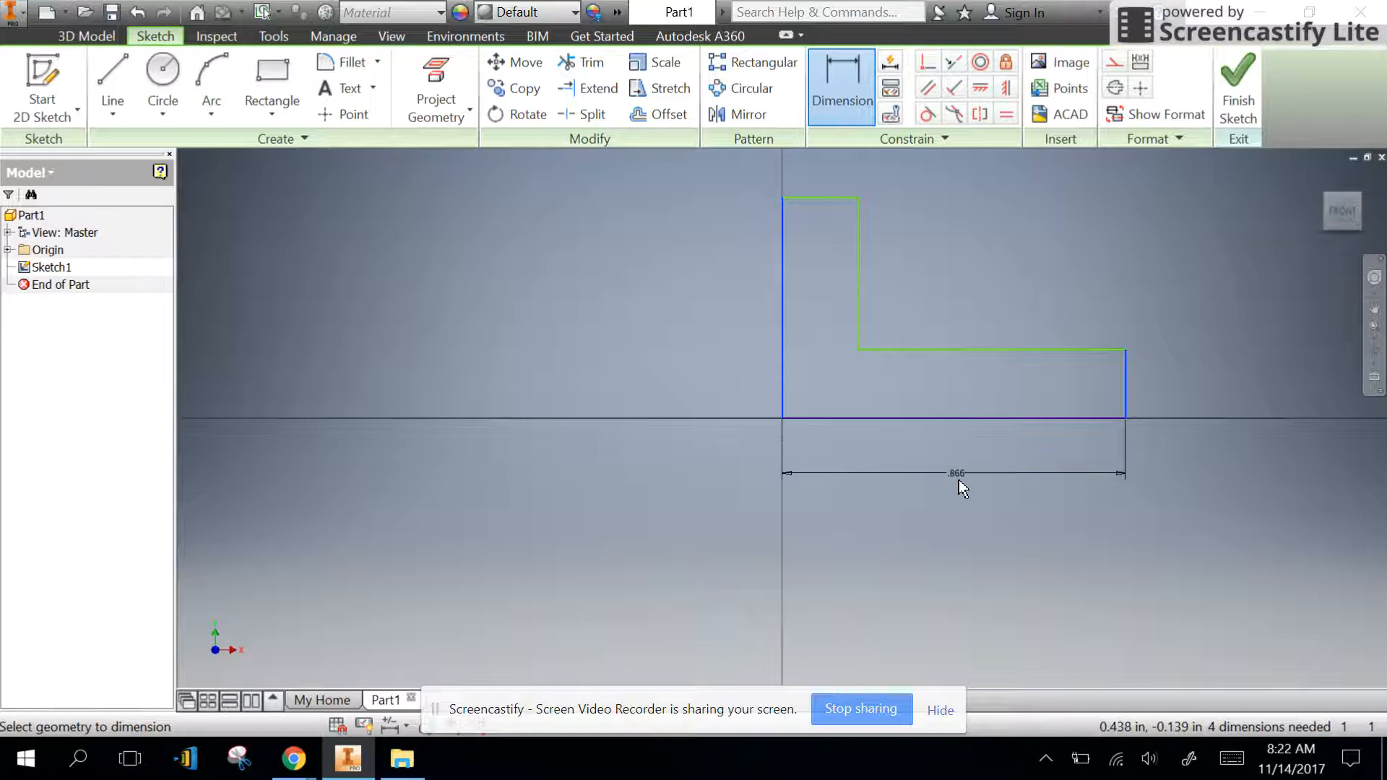
left_click(948, 487)
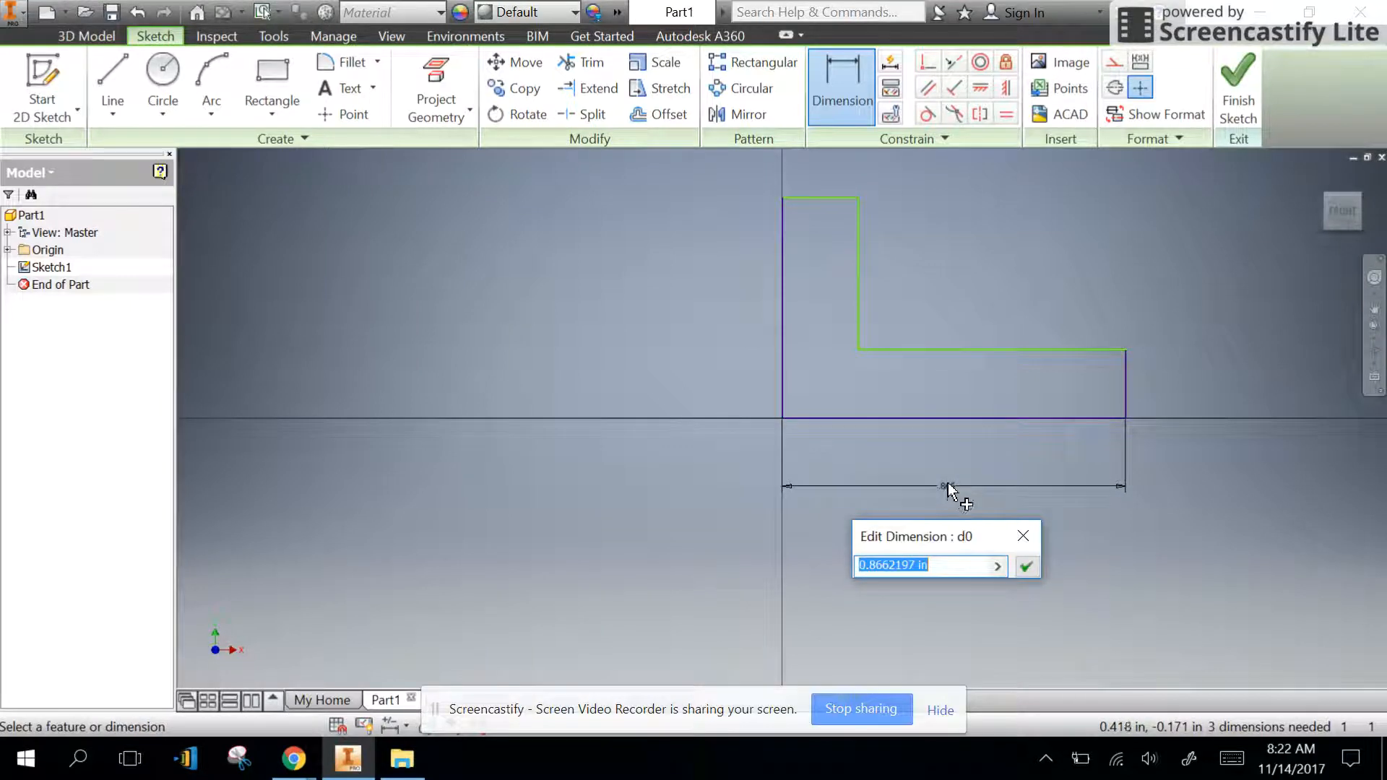
type("8")
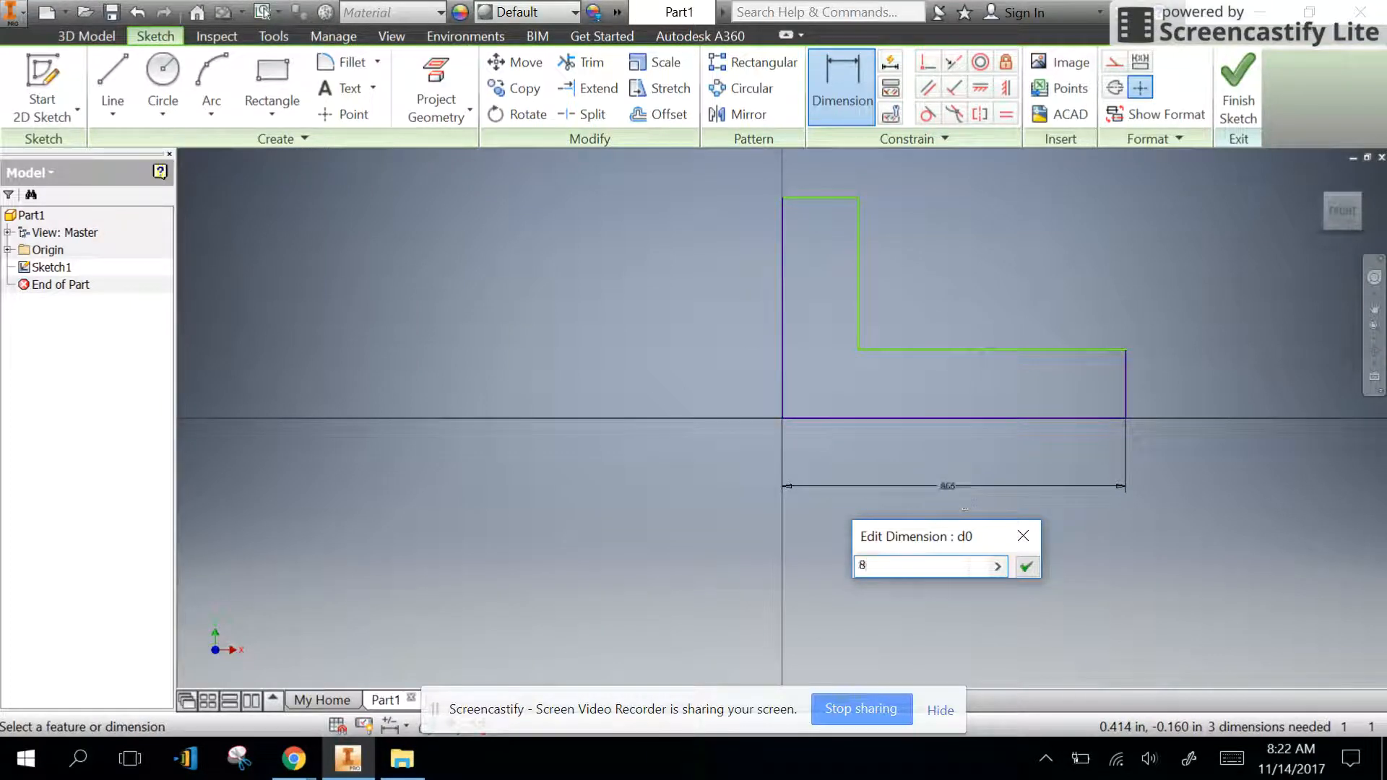
key("Return")
scroll(947, 483, "down", 6)
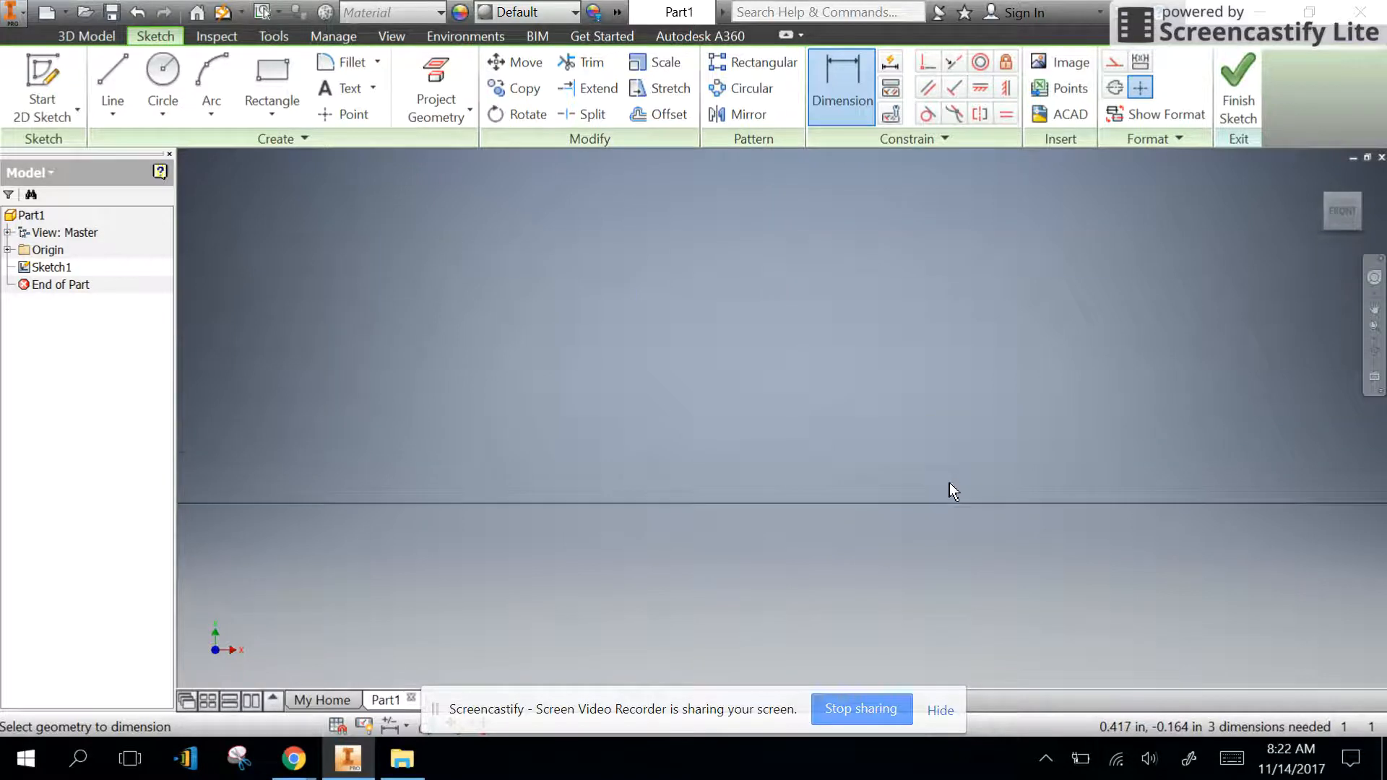
scroll(1187, 486, "up", 3)
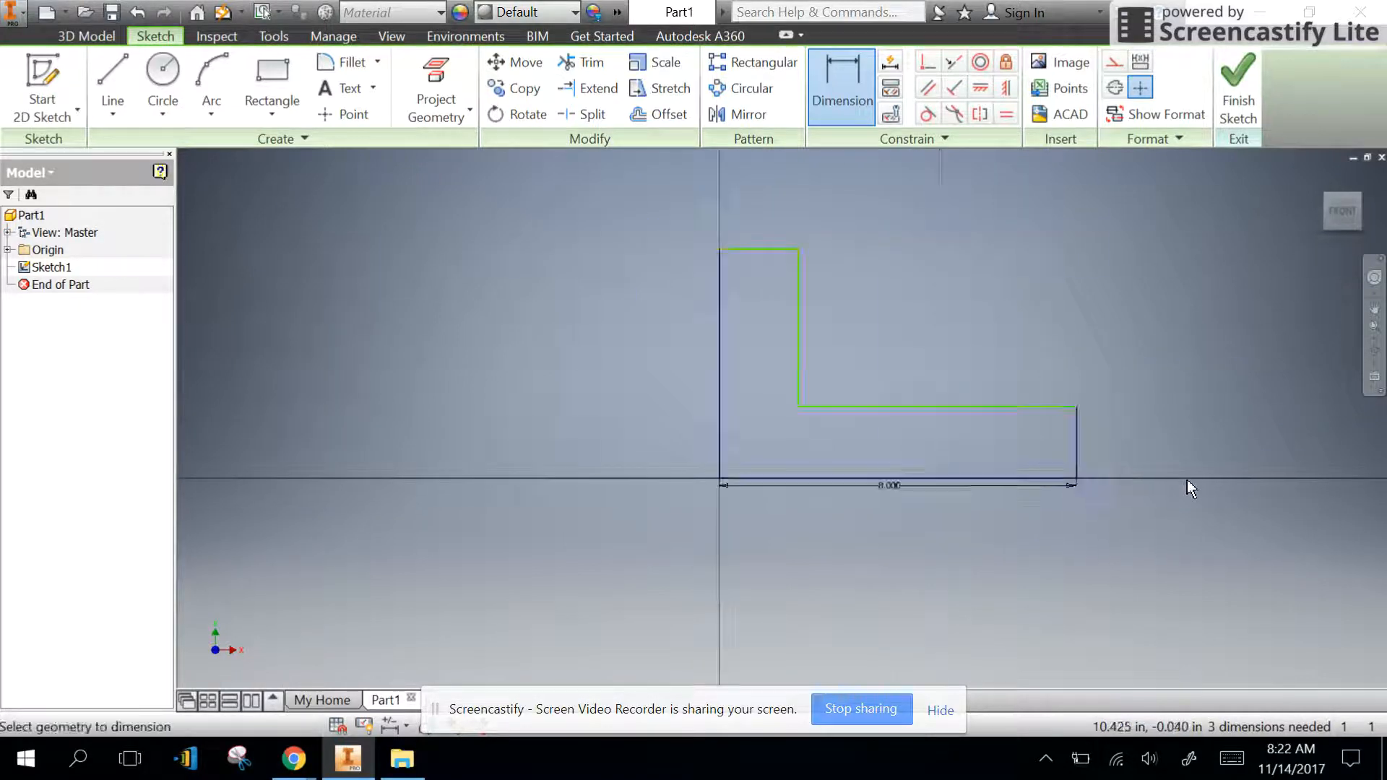
Dimension the upright's top edge to 2 in and the L-profile's full-height outer edge to 5 in.
left_click(772, 250)
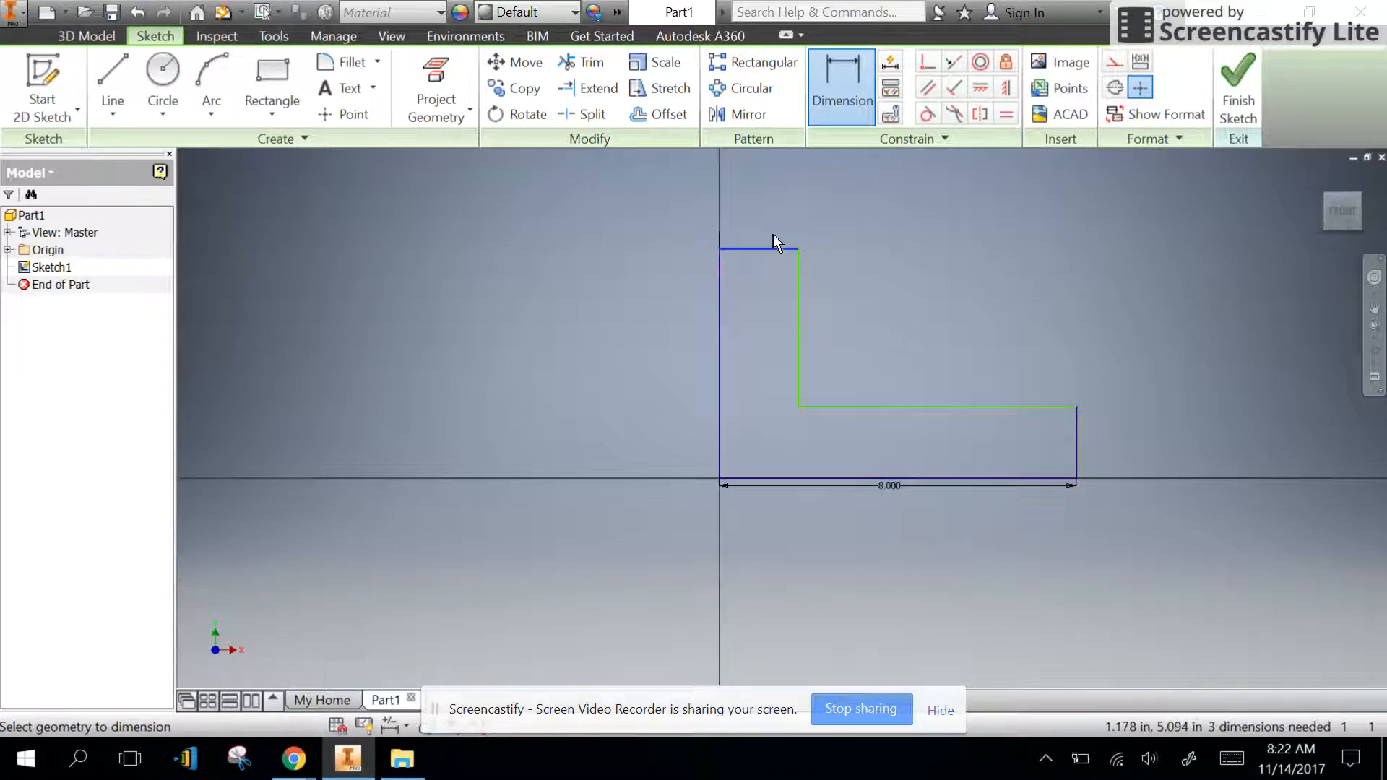
left_click(771, 206)
type("2")
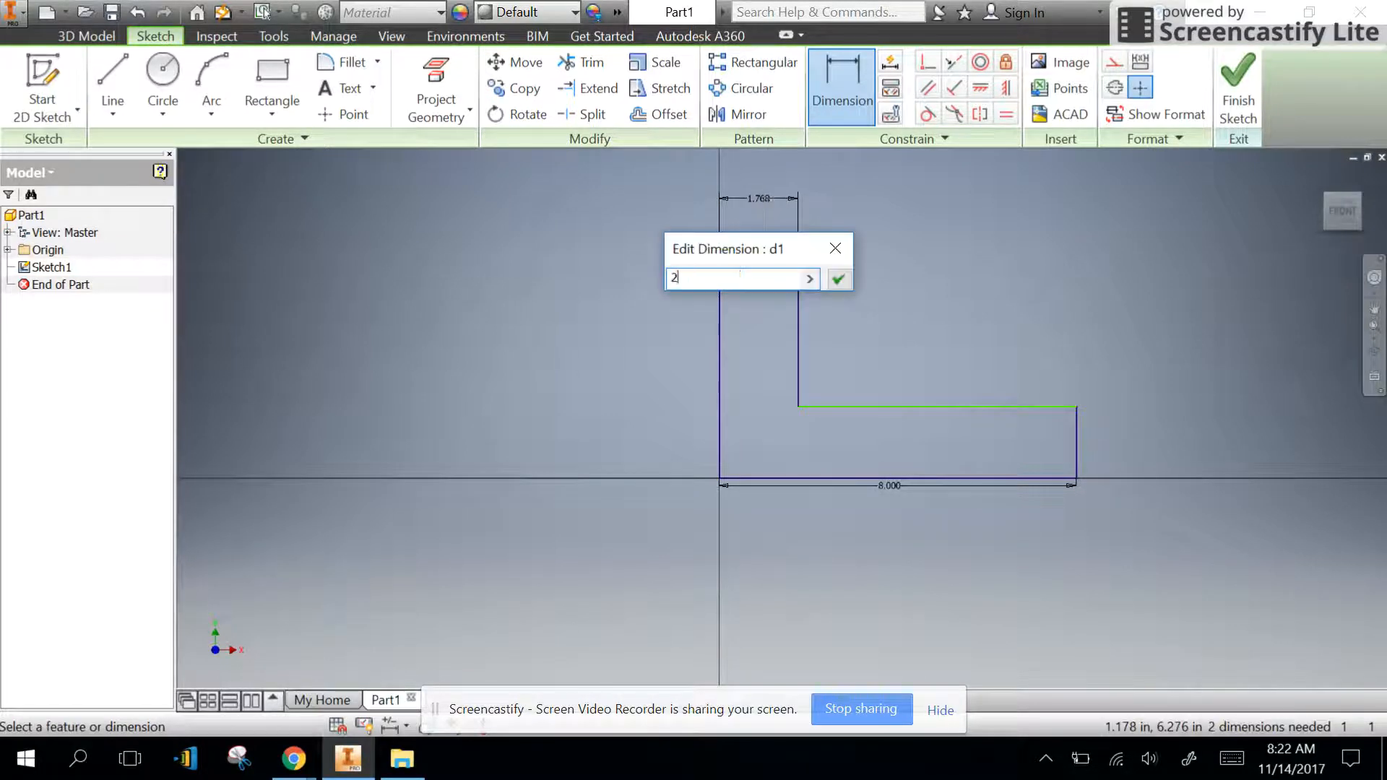
key("Return")
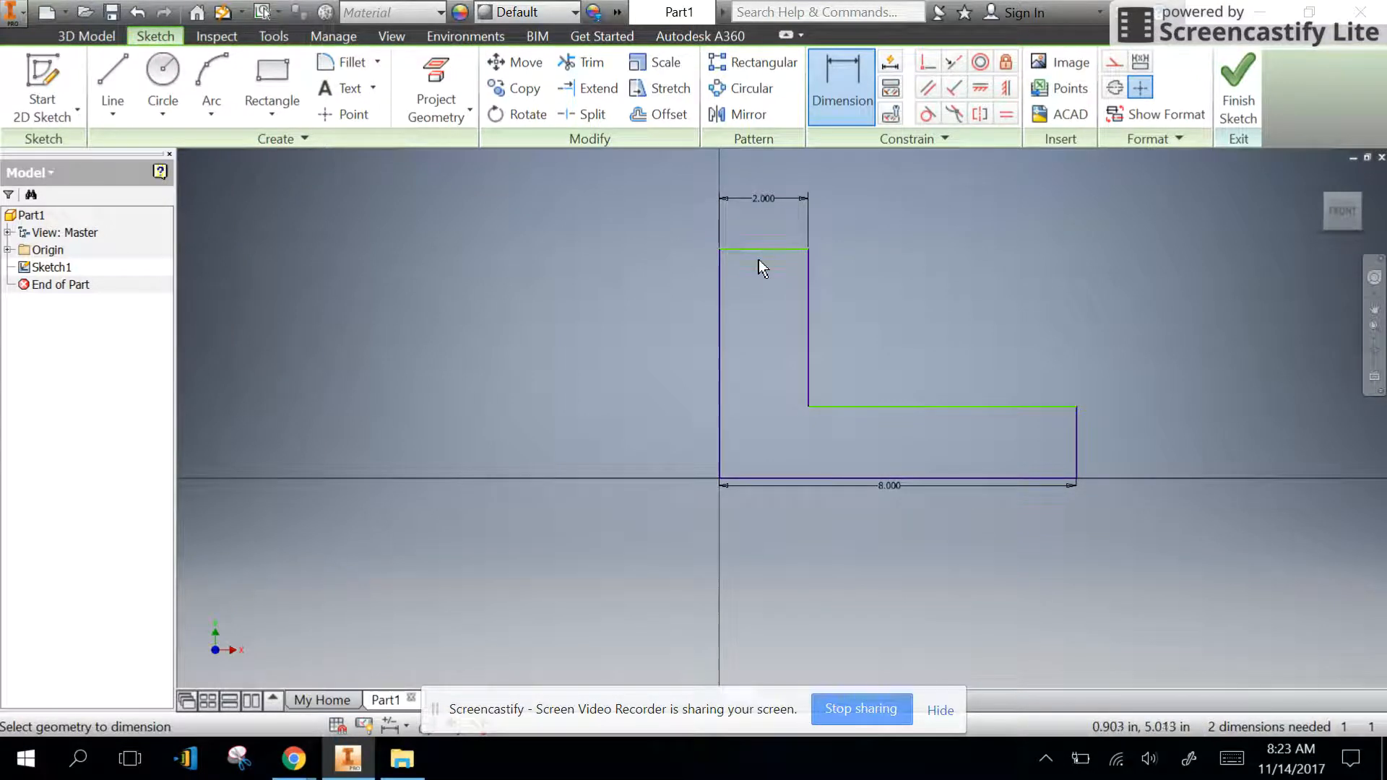
left_click(721, 360)
left_click(629, 361)
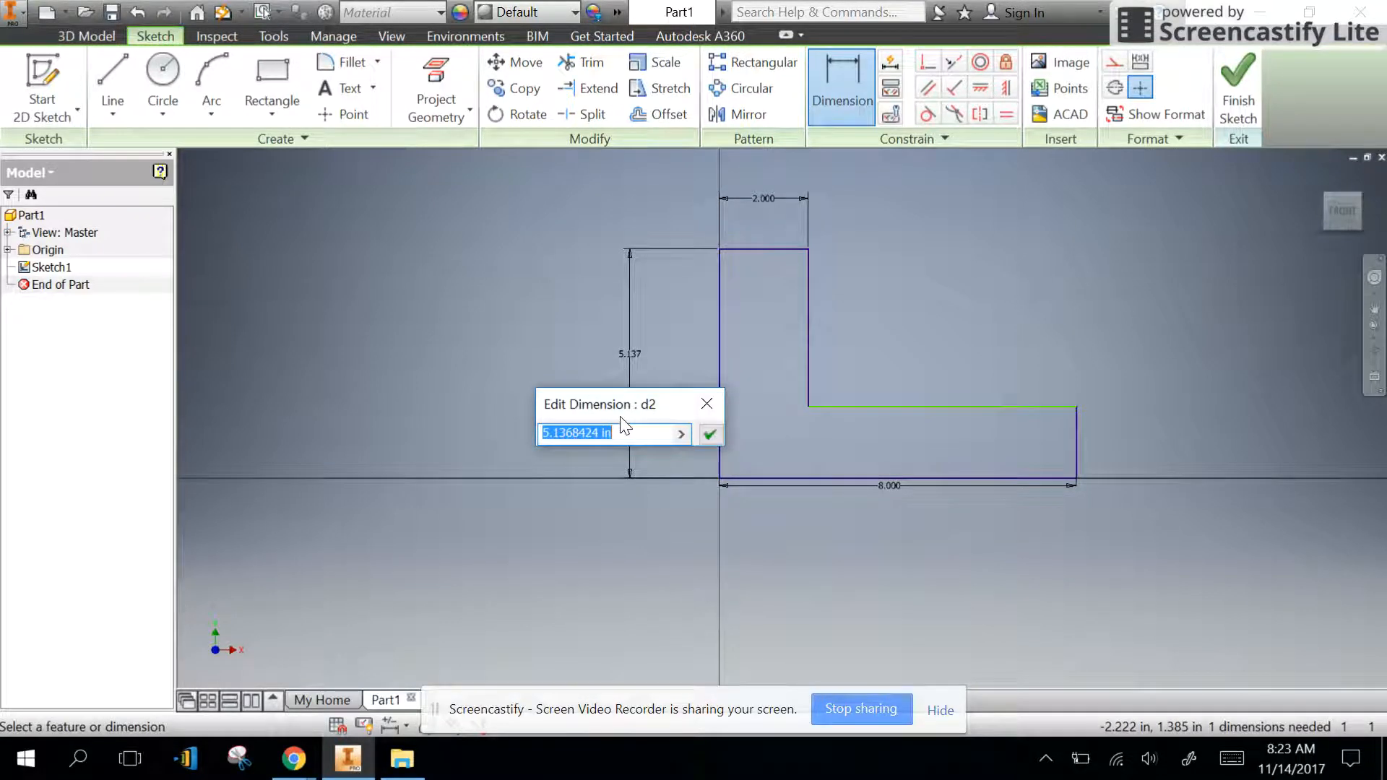
type("5")
key("Return")
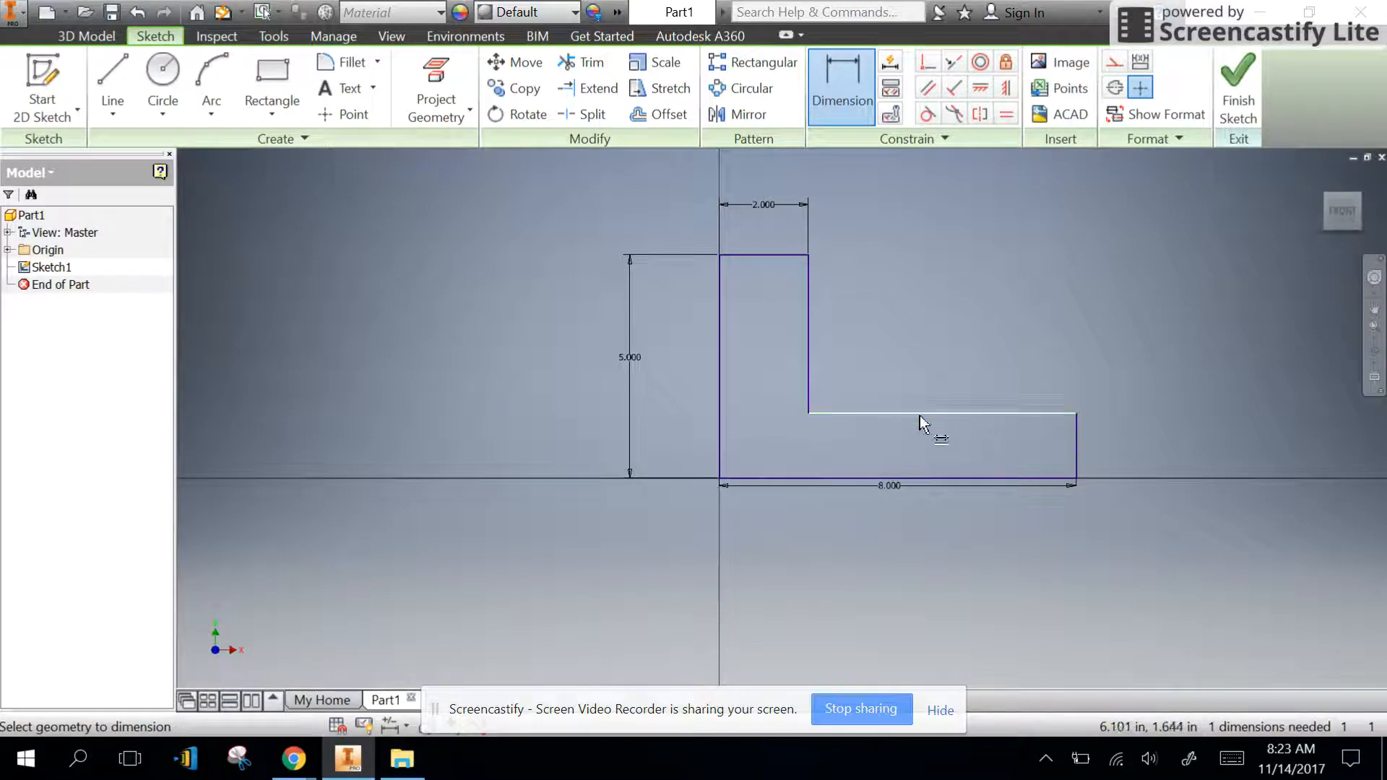
Dimension the vertical end edge of the L-profile's base to 2 in.
left_click(1078, 445)
left_click(1169, 443)
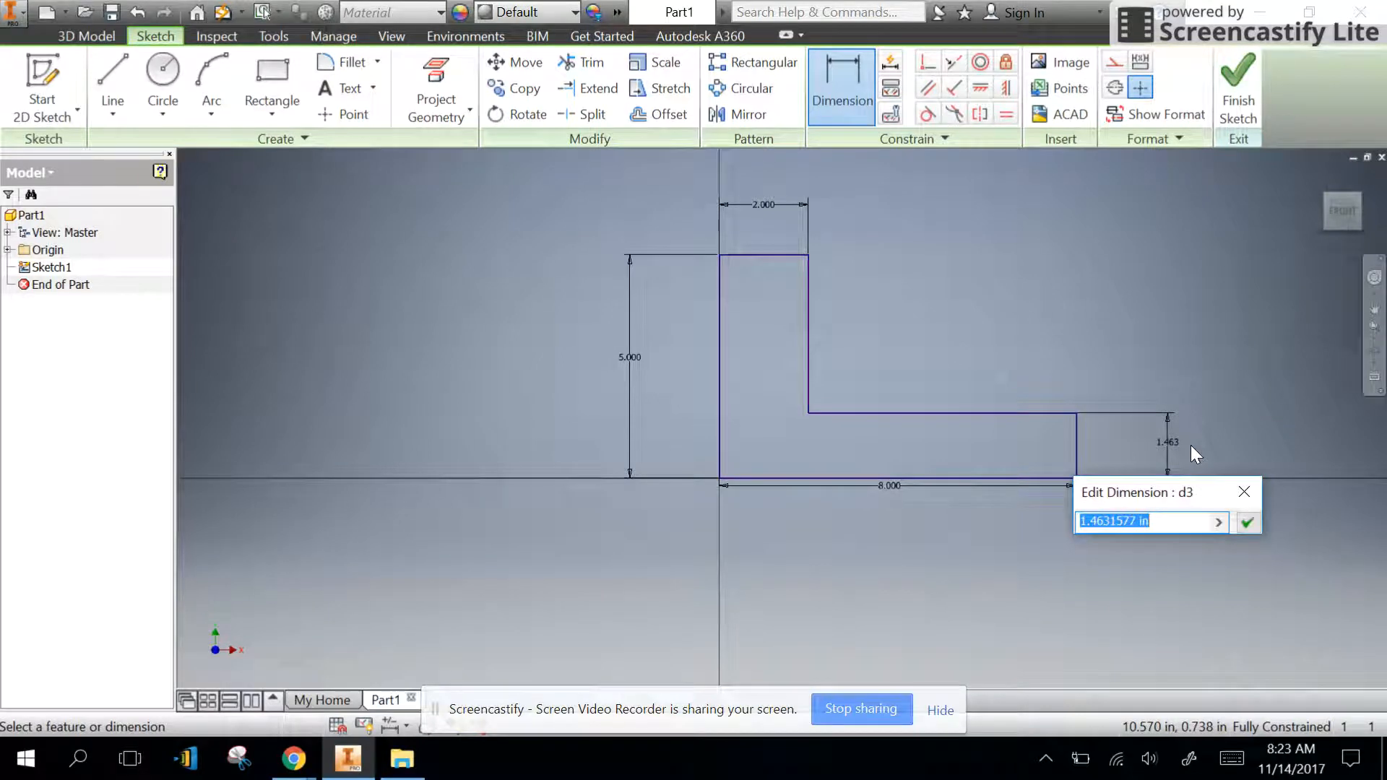
type("2")
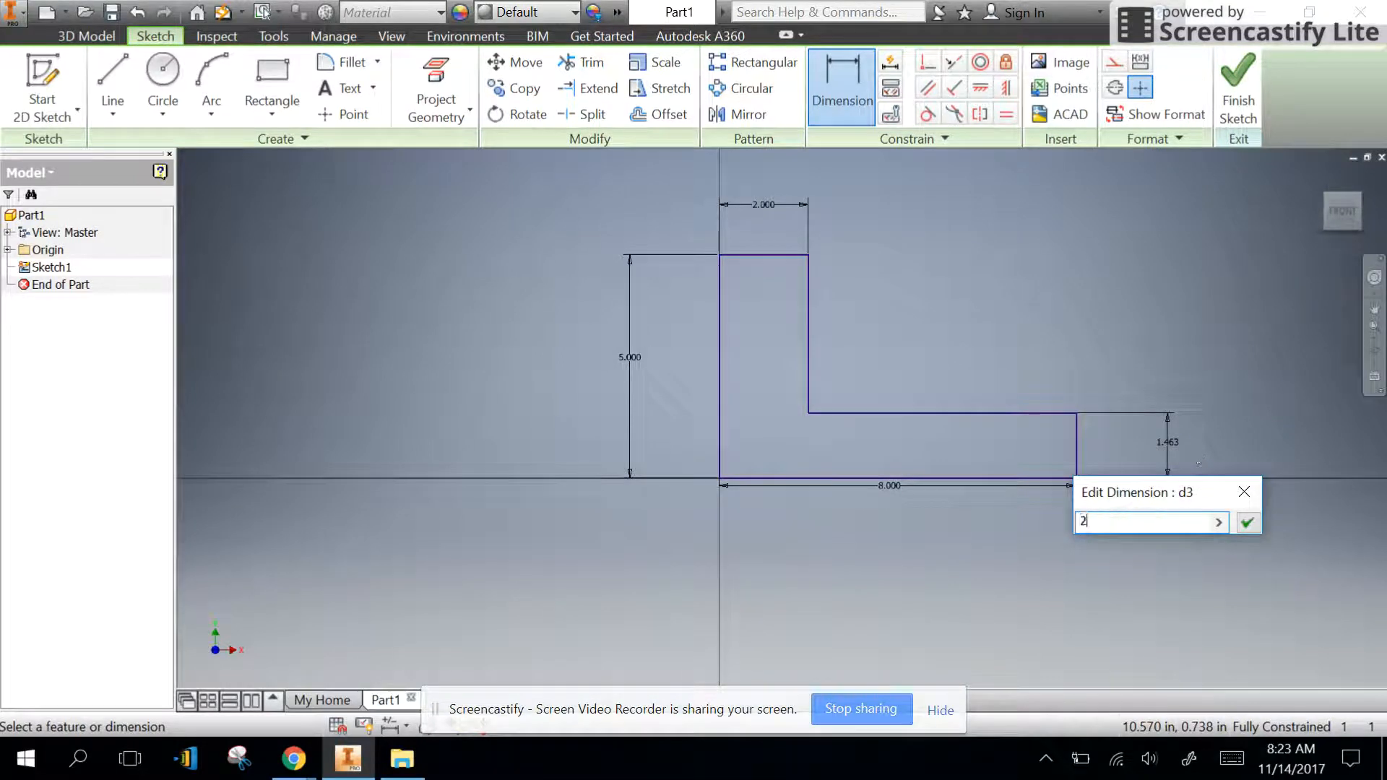
key("Return")
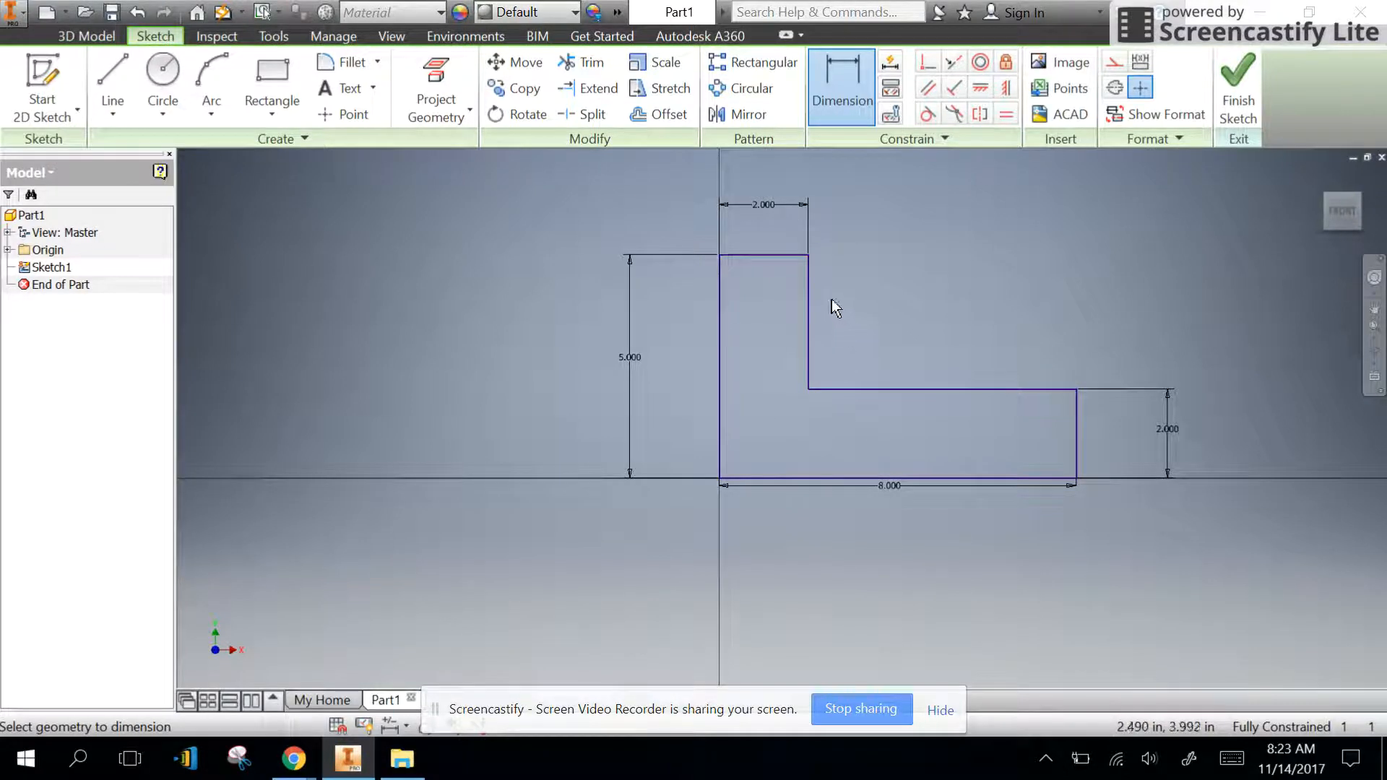
left_click(809, 311)
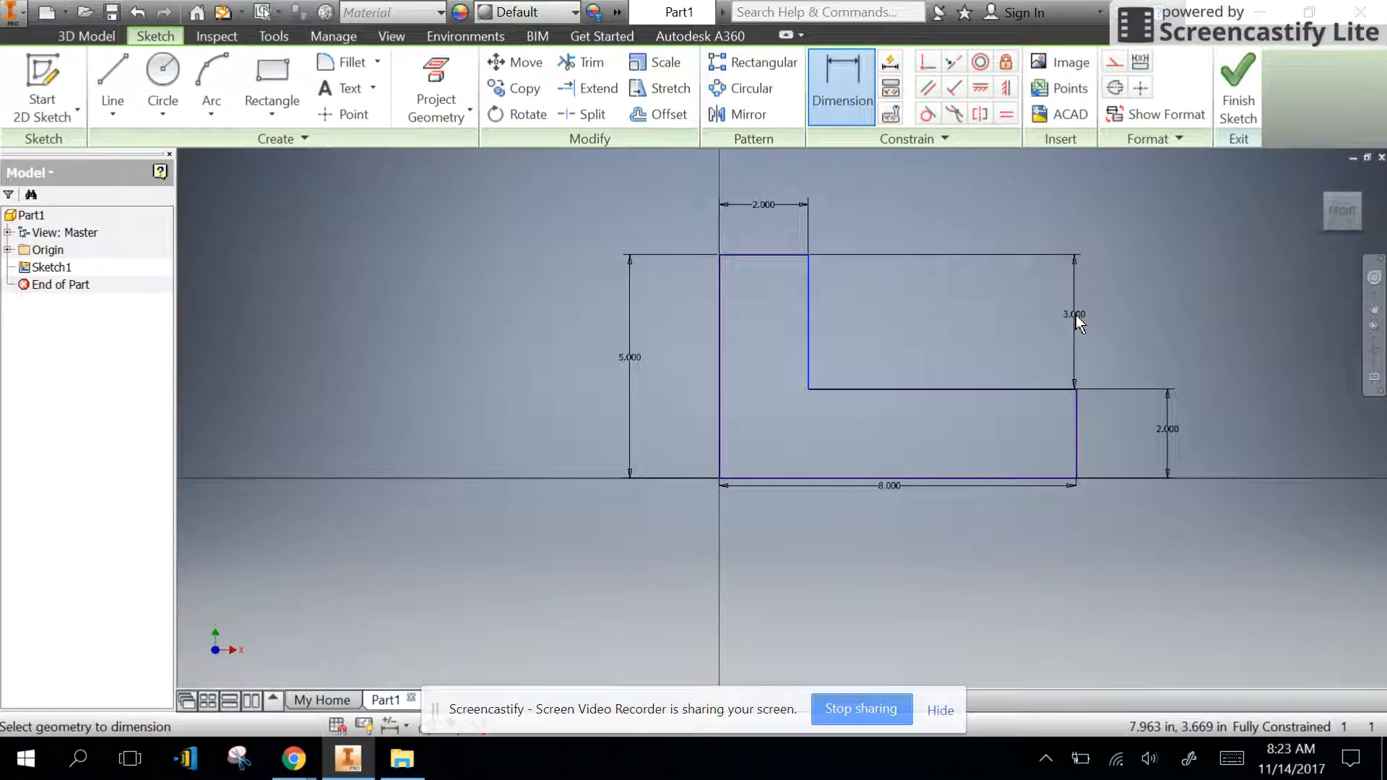
left_click(1097, 318)
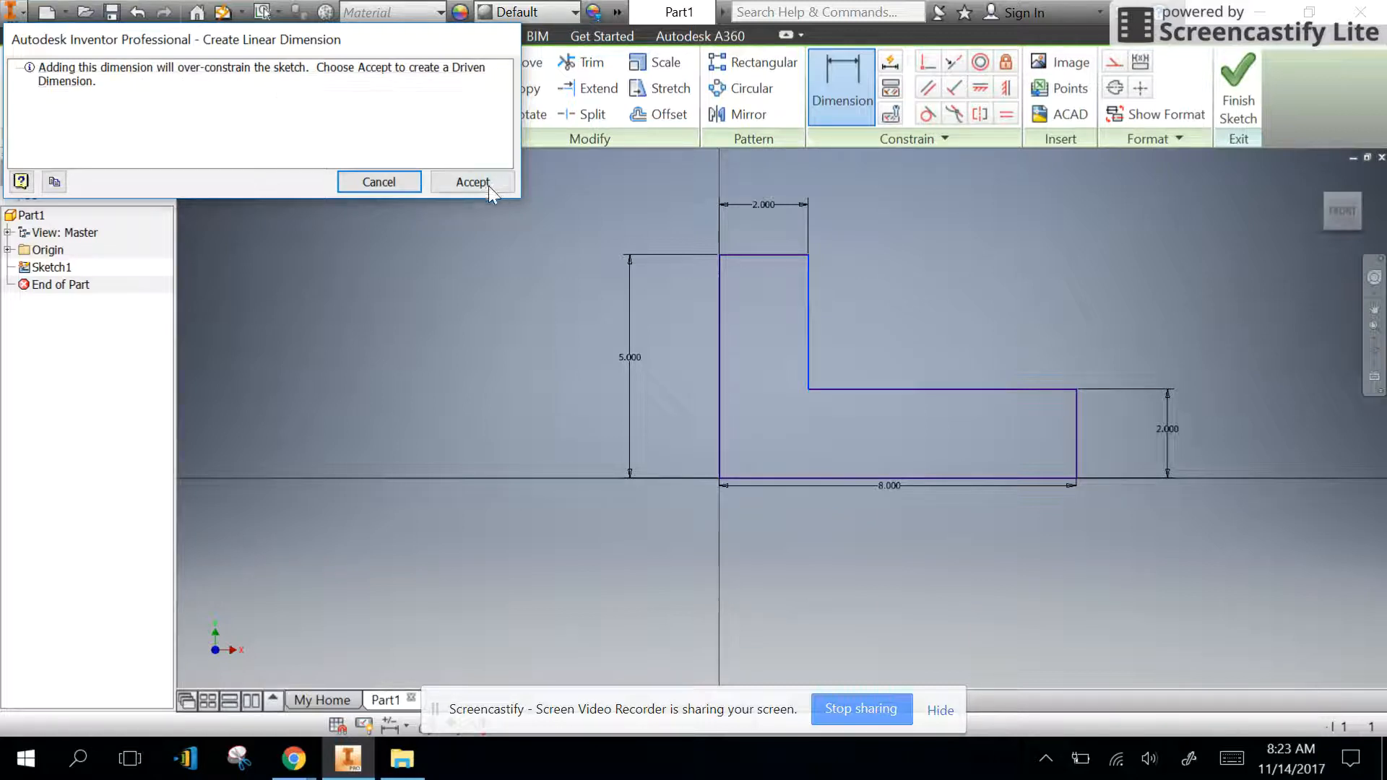
left_click(389, 181)
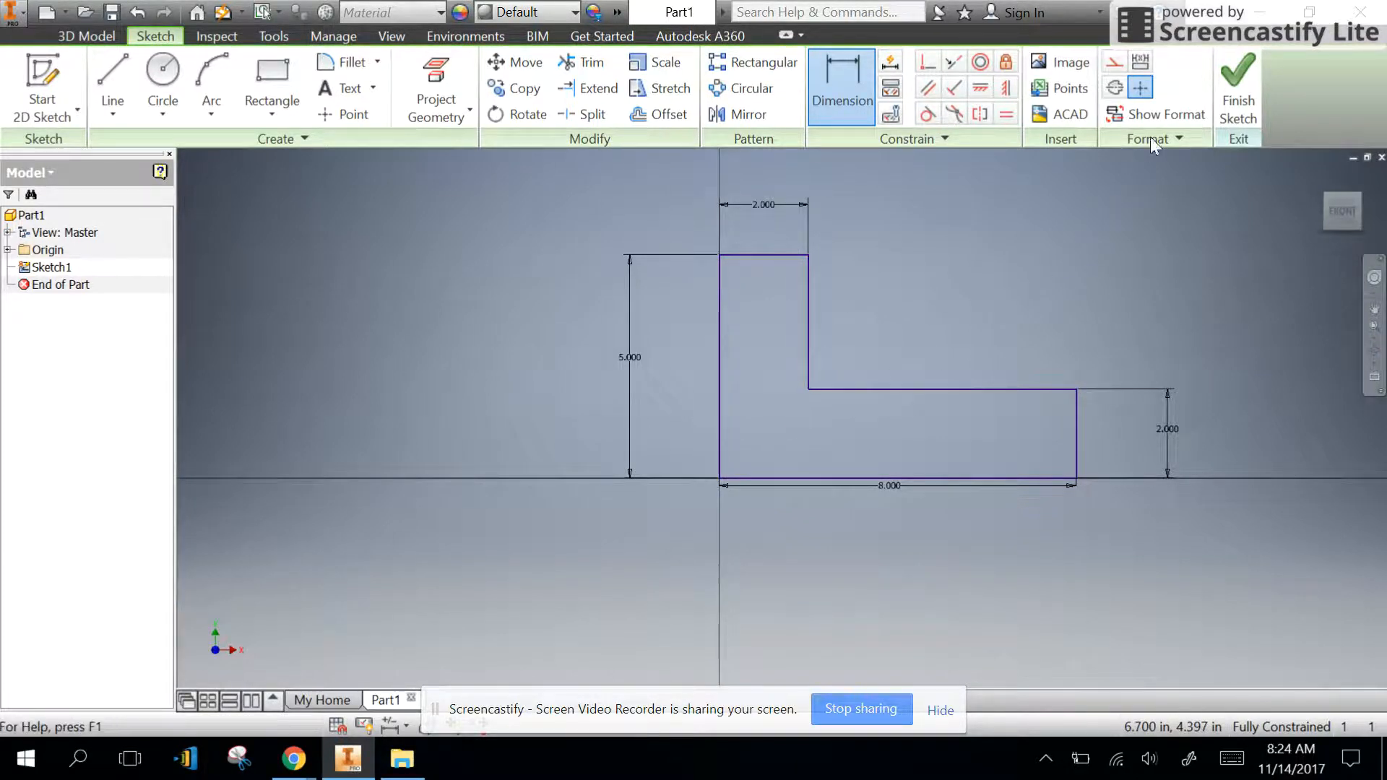
Finish the sketch and extrude the L-profile 5 in, using Direction 2.
left_click(1239, 86)
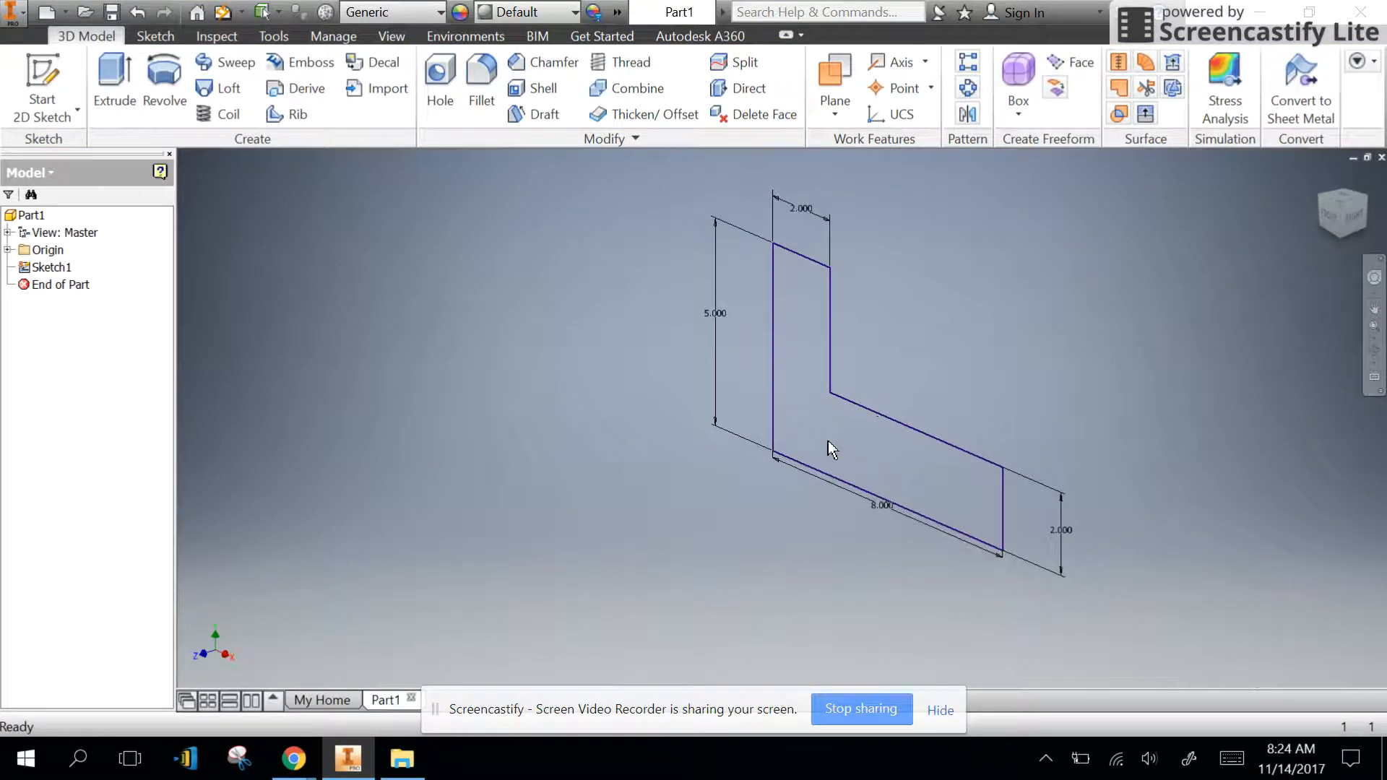
left_click(55, 269)
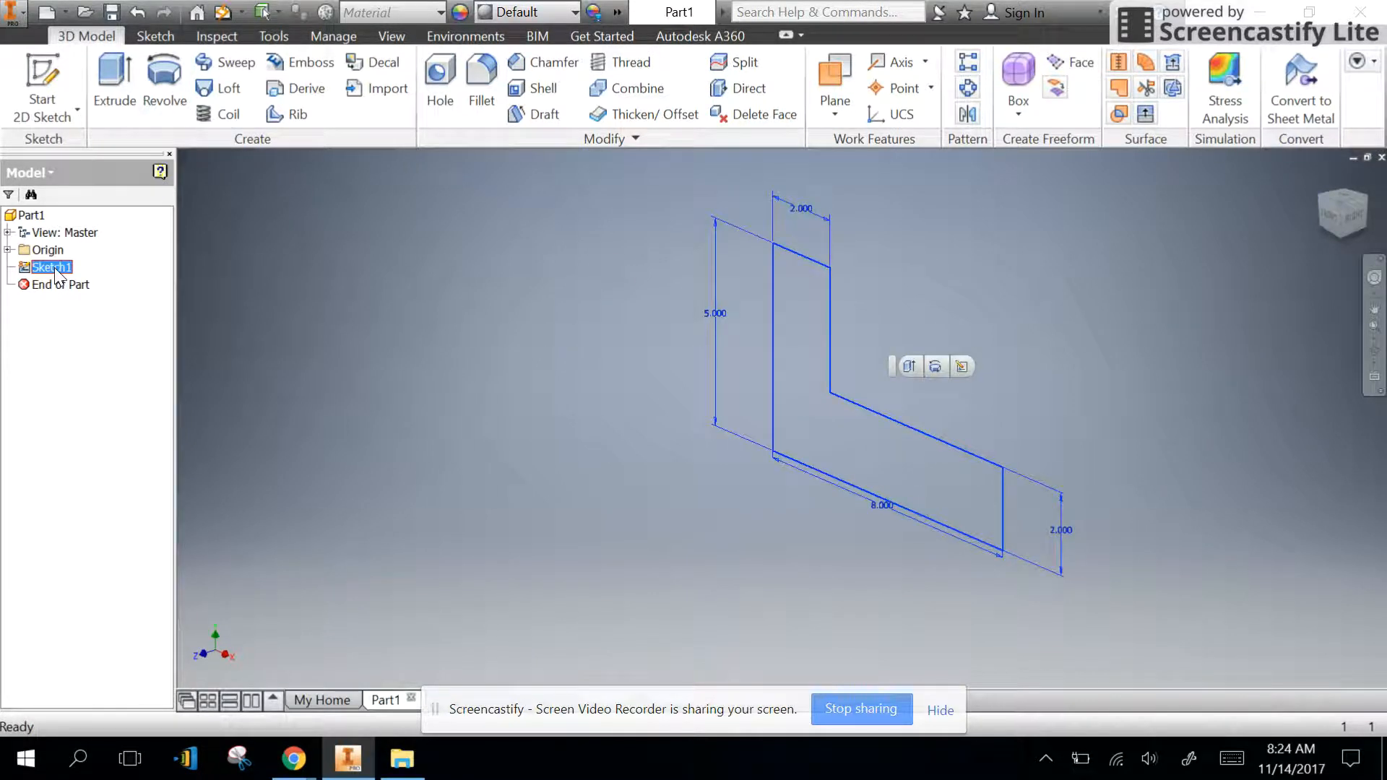
left_click(112, 90)
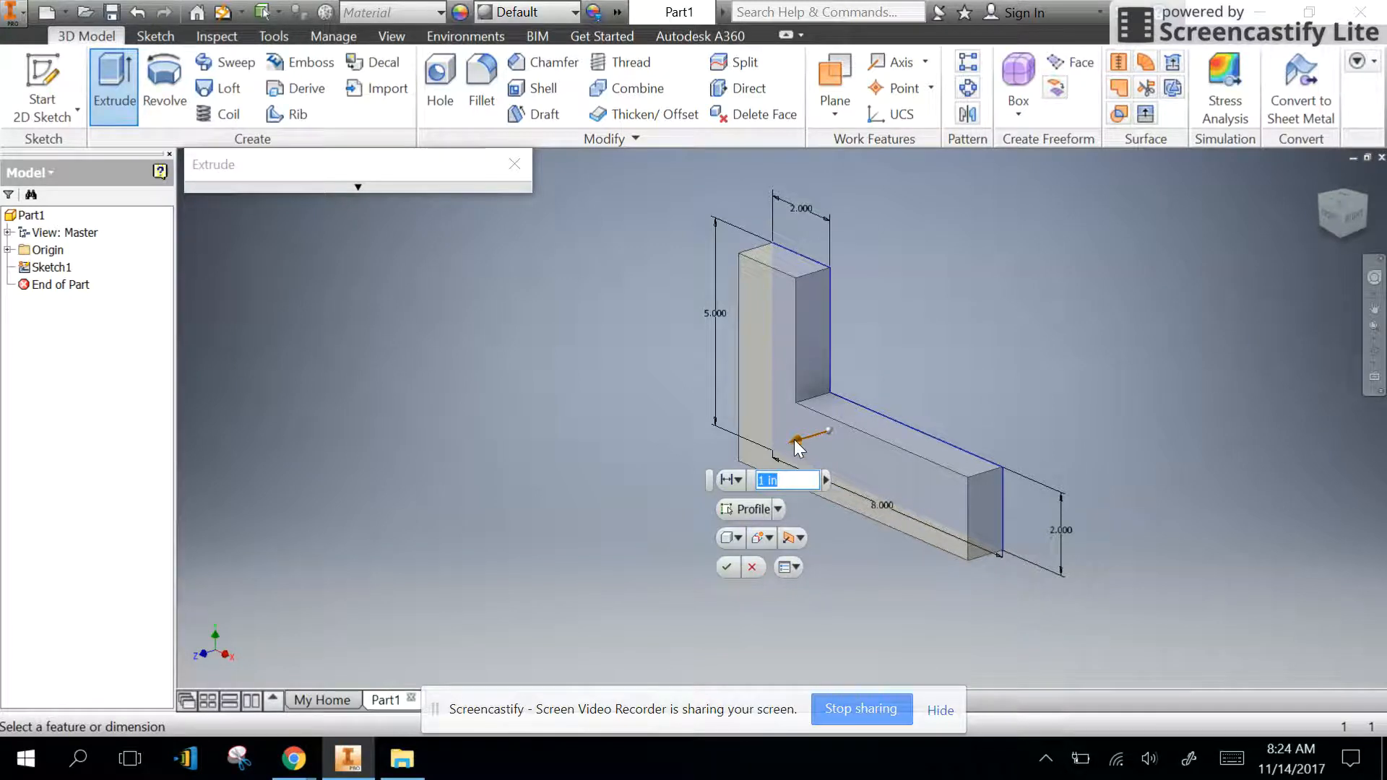
left_click(795, 541)
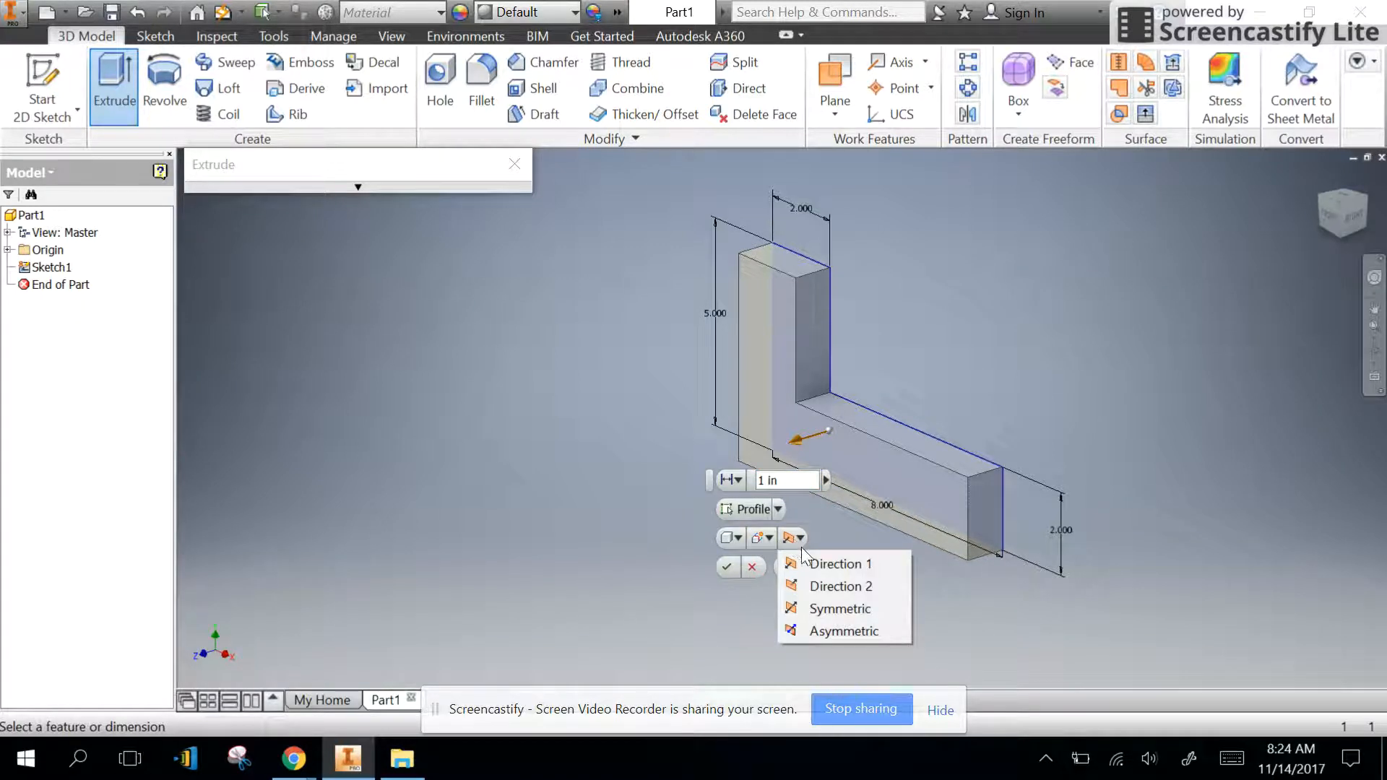
left_click(822, 579)
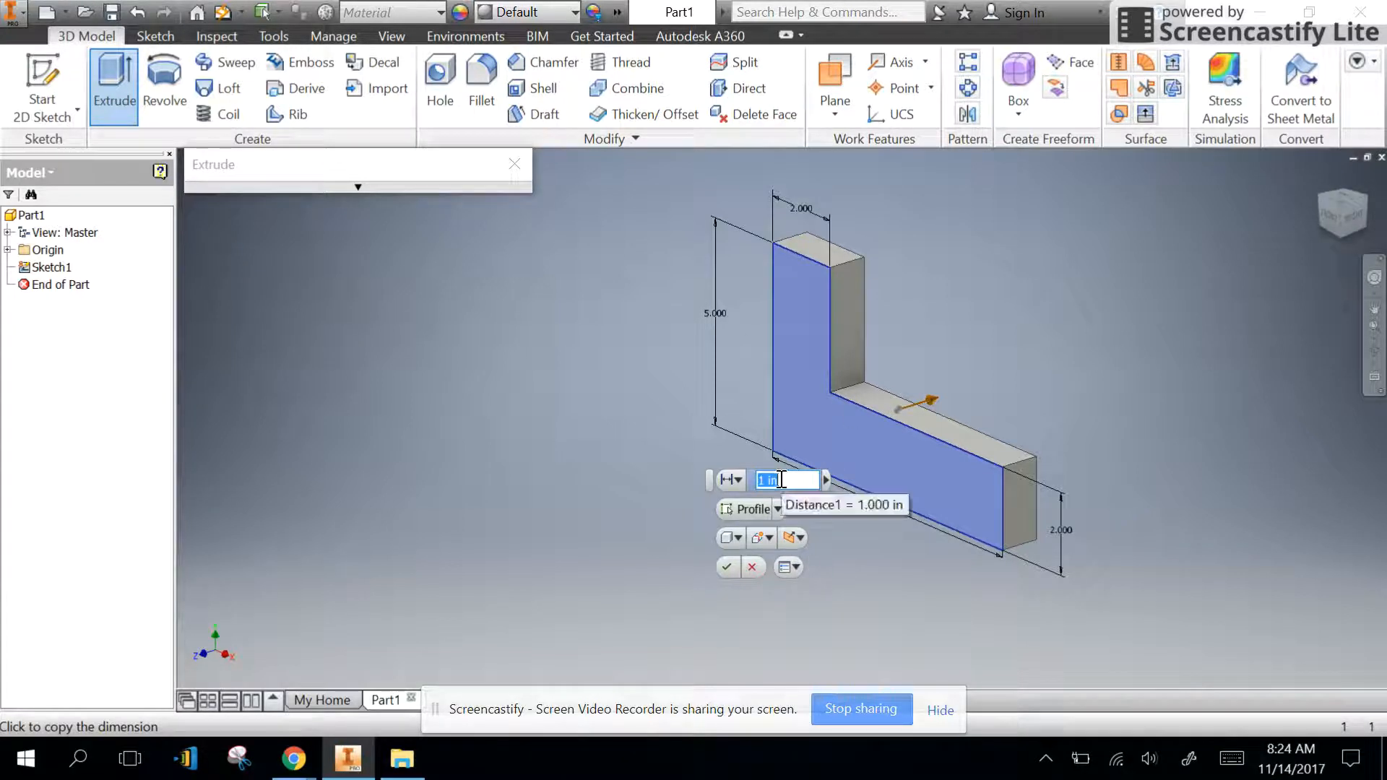
type("5")
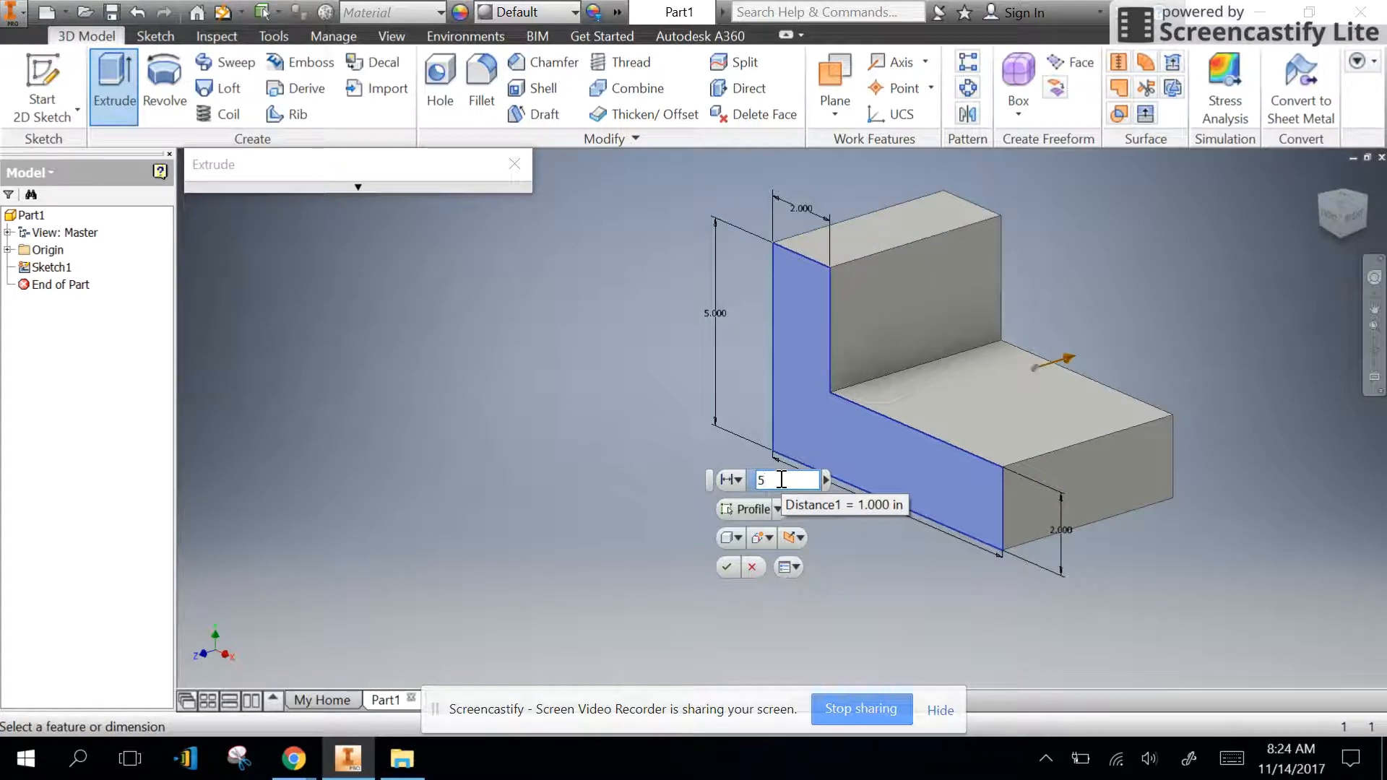
left_click(727, 568)
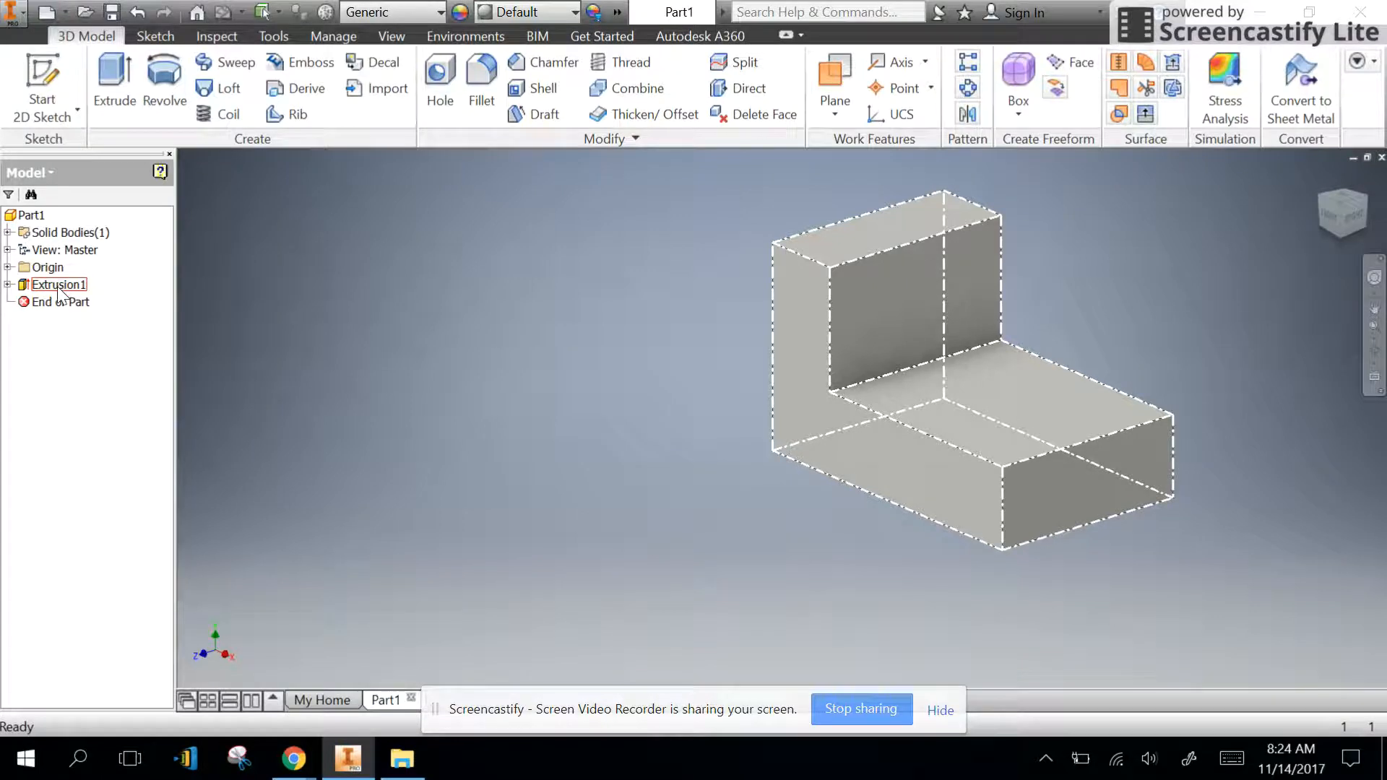
Expand the extrusion feature to show its sketch, then check shape 1 in the PDF in Chrome and return to Inventor.
left_click(8, 285)
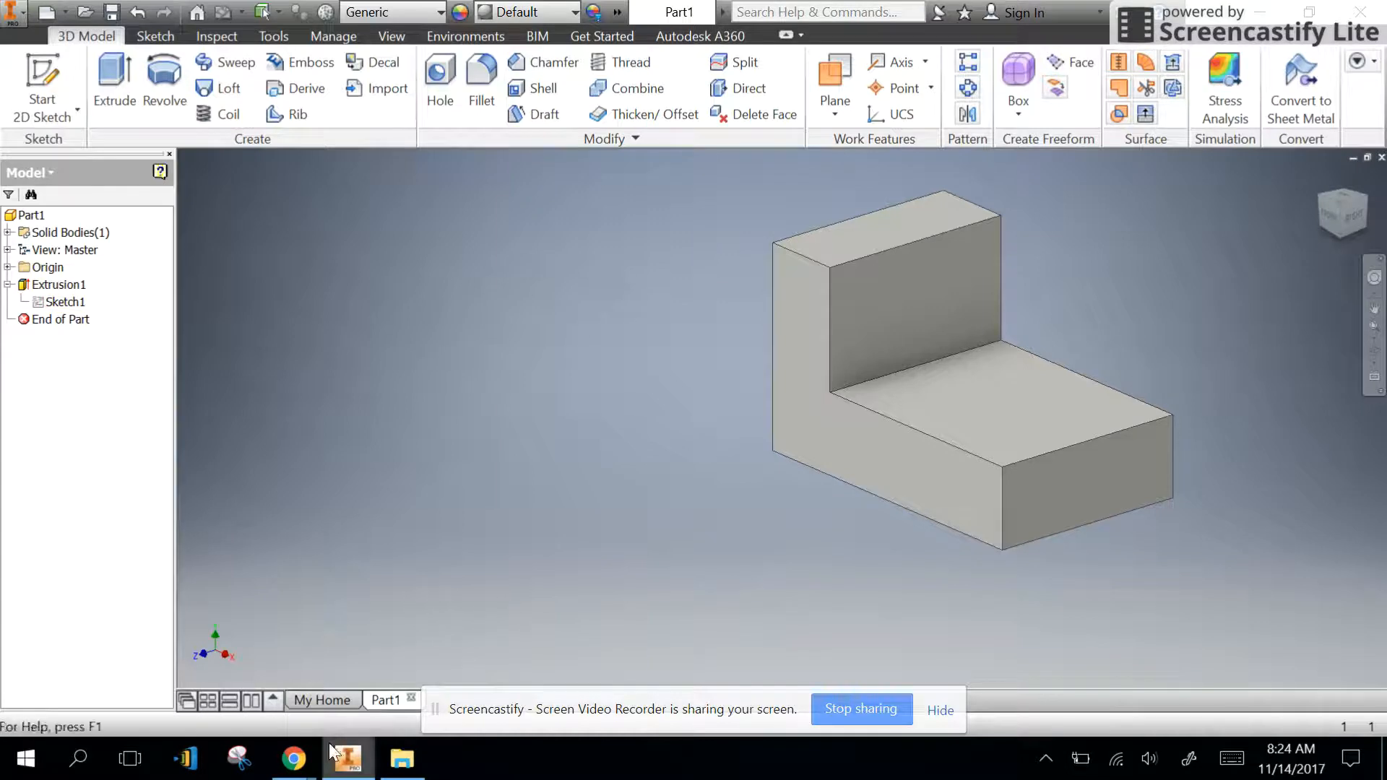
mouse_move(293, 759)
left_click(271, 673)
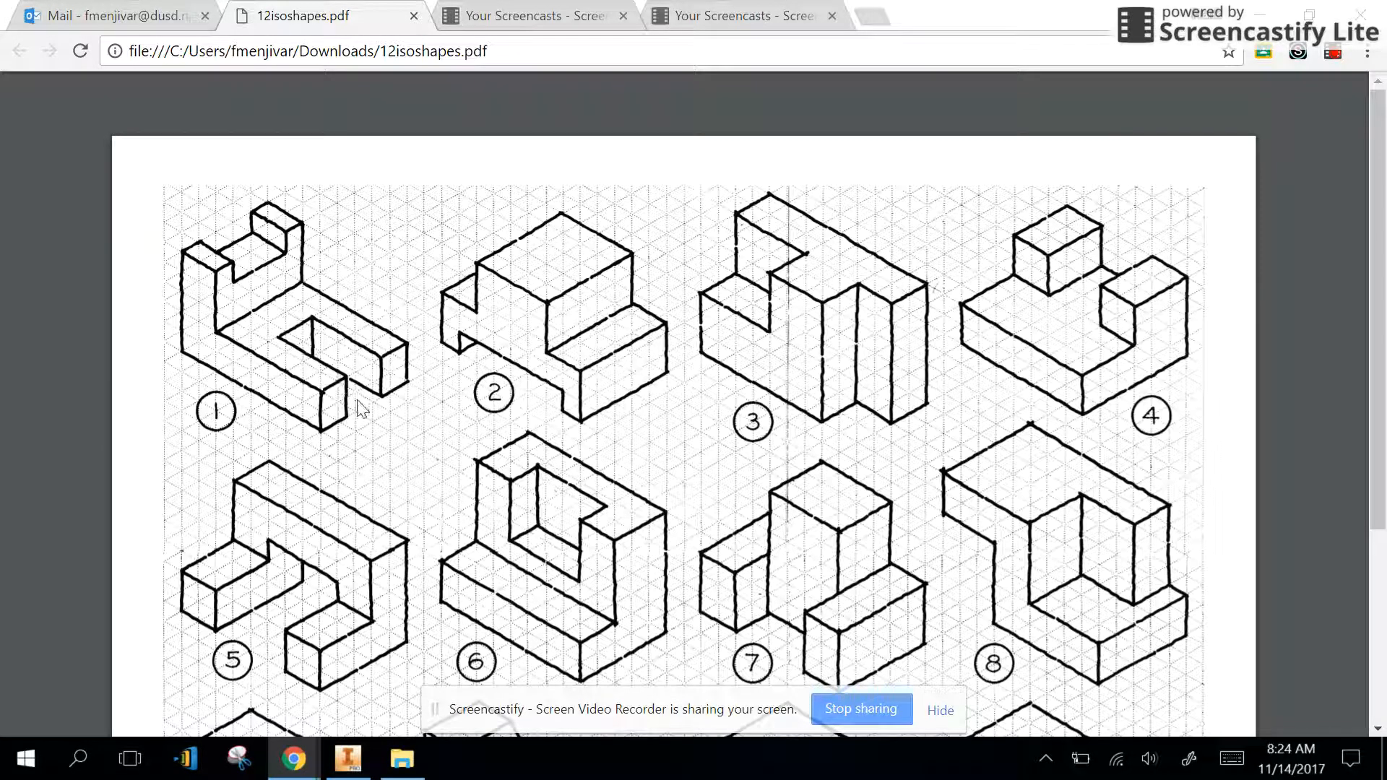
left_click(349, 759)
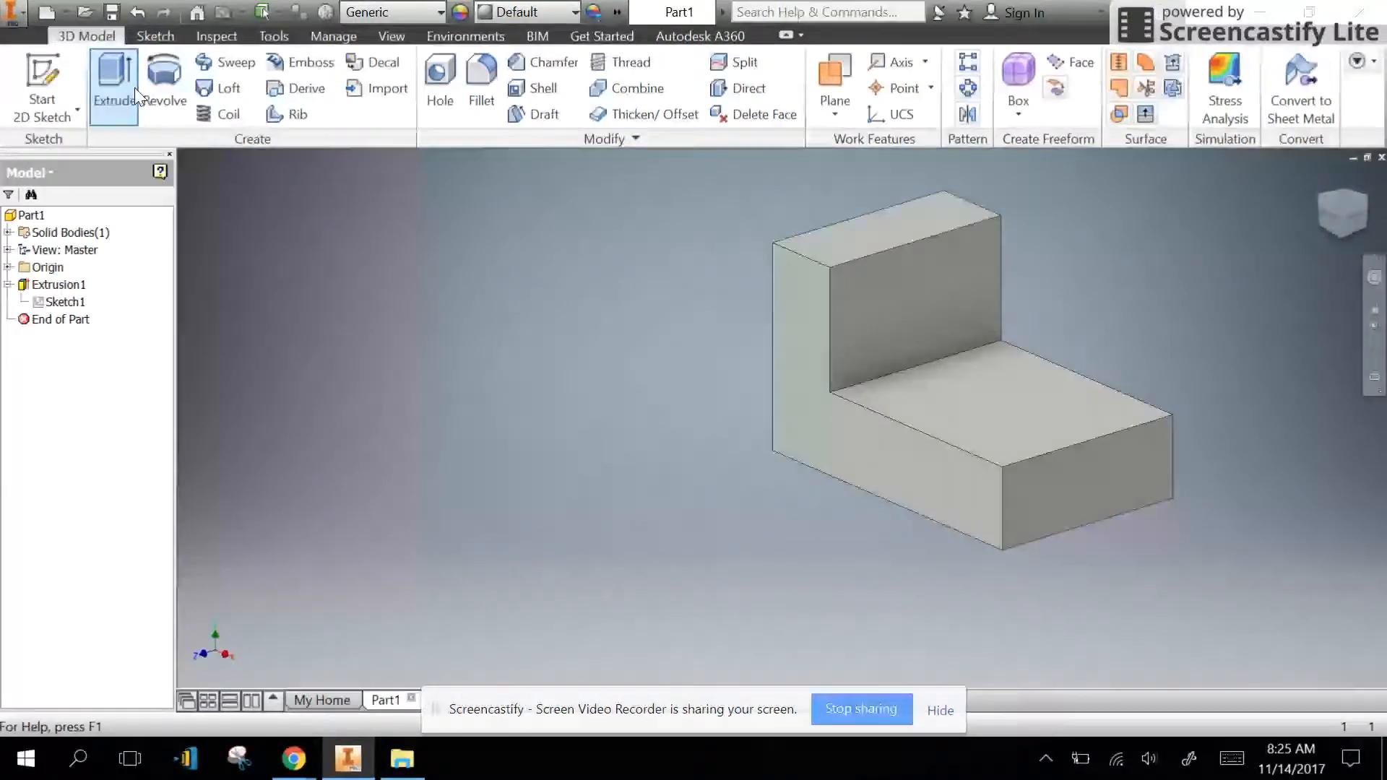
Start a 2D sketch on the base's top face and draw a rectangle about 3.4 in long inward from its free end edge.
left_click(45, 63)
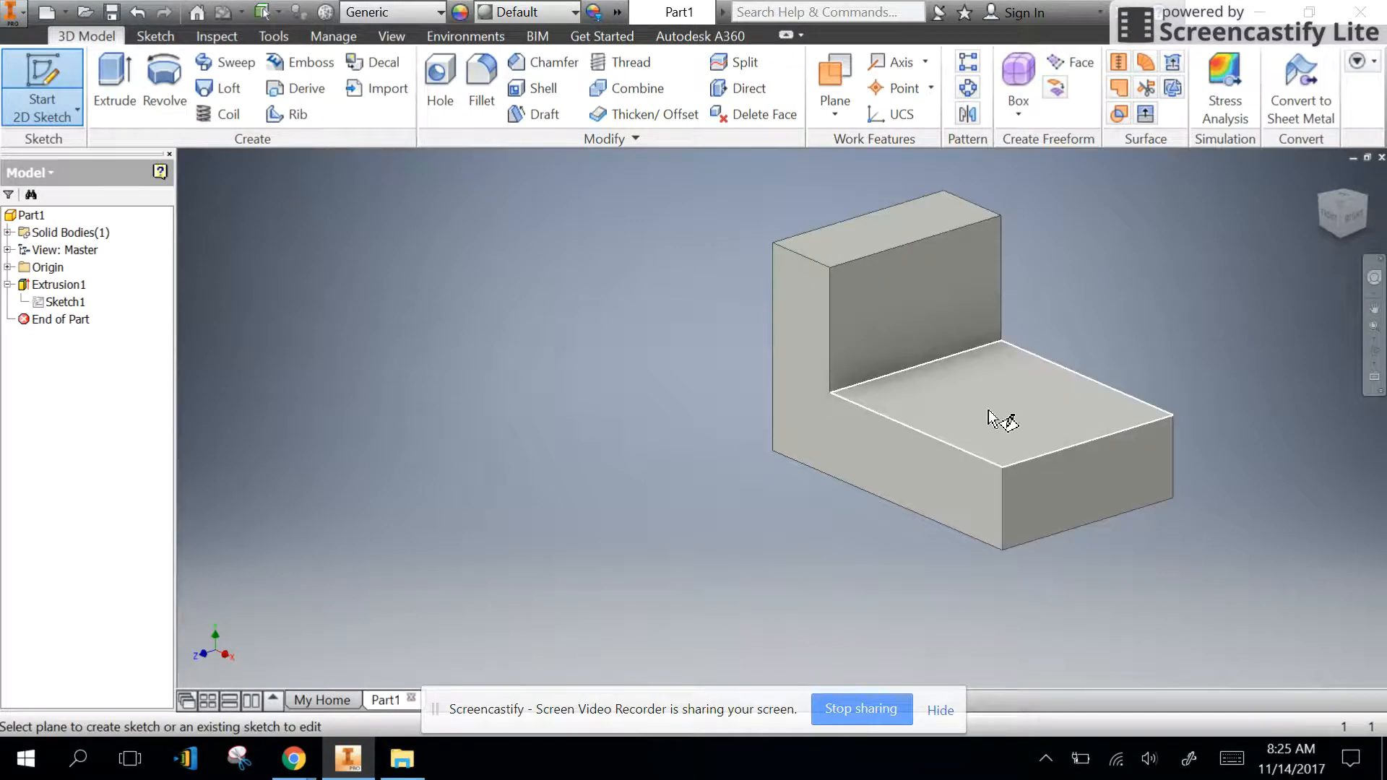
left_click(1030, 427)
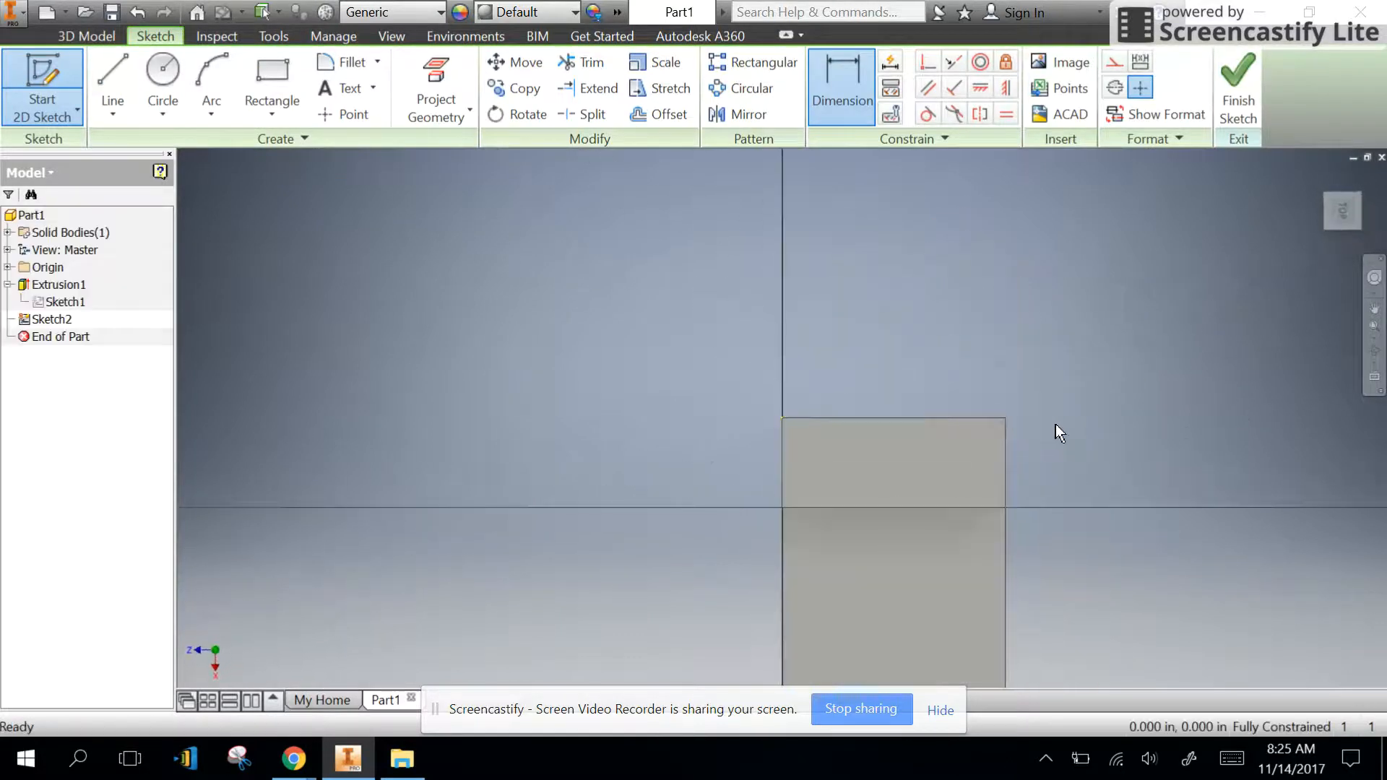
scroll(1012, 417, "up", 5)
scroll(961, 600, "down", 2)
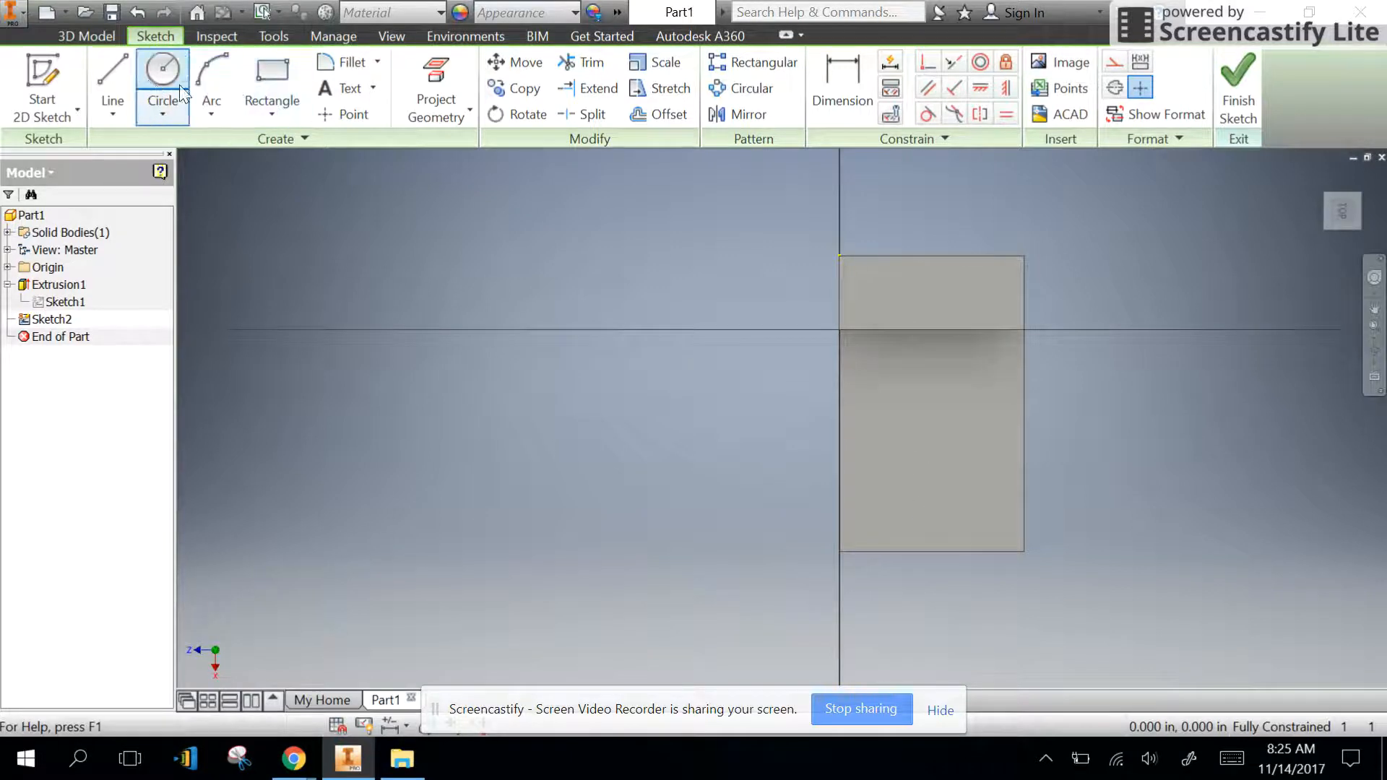
left_click(275, 78)
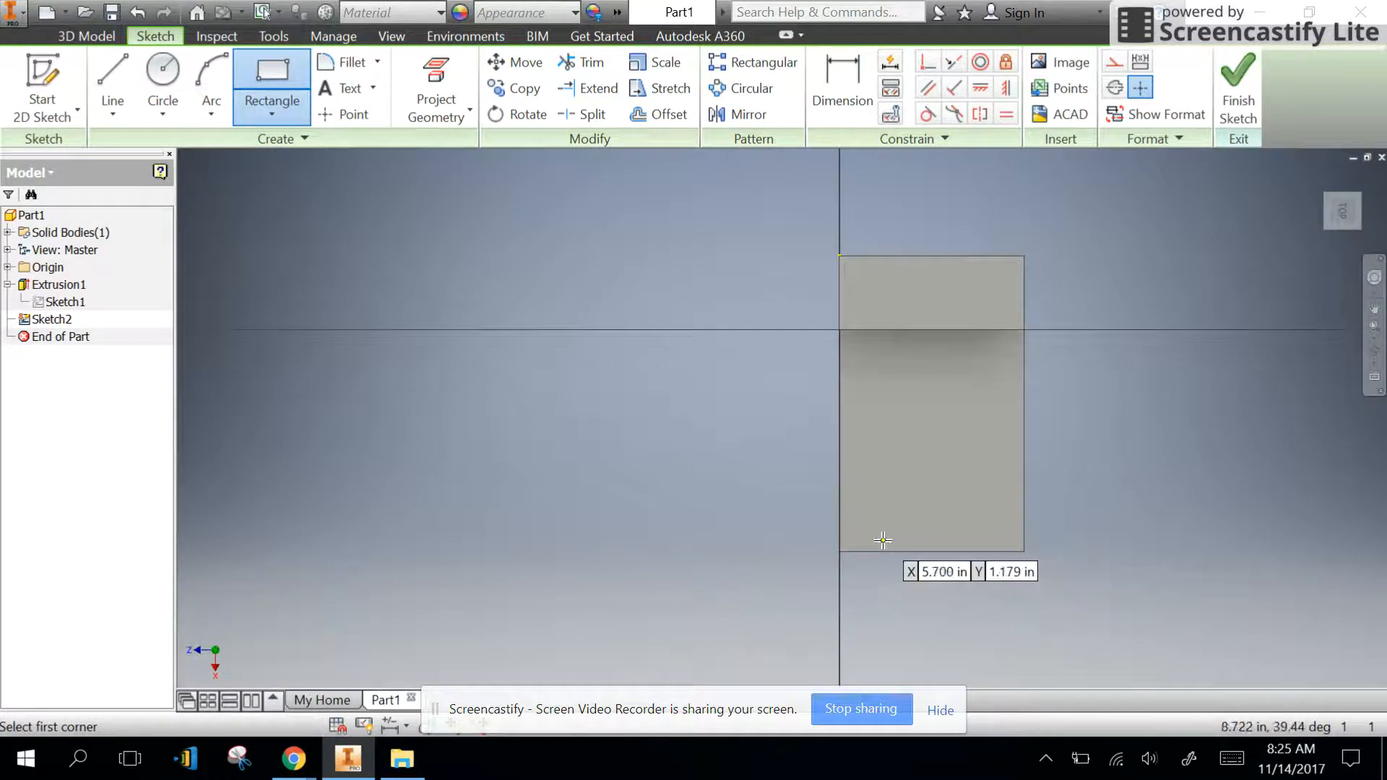
left_click(906, 552)
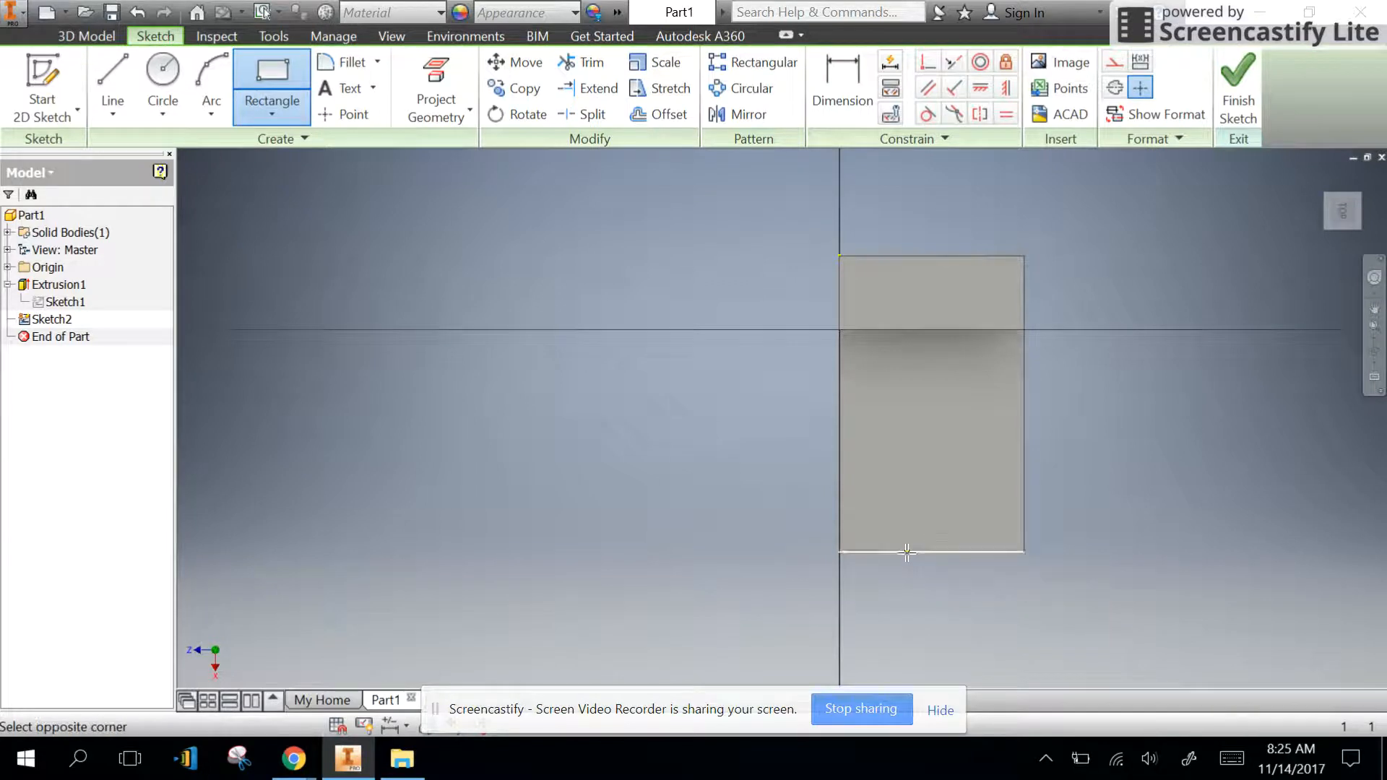
left_click(958, 426)
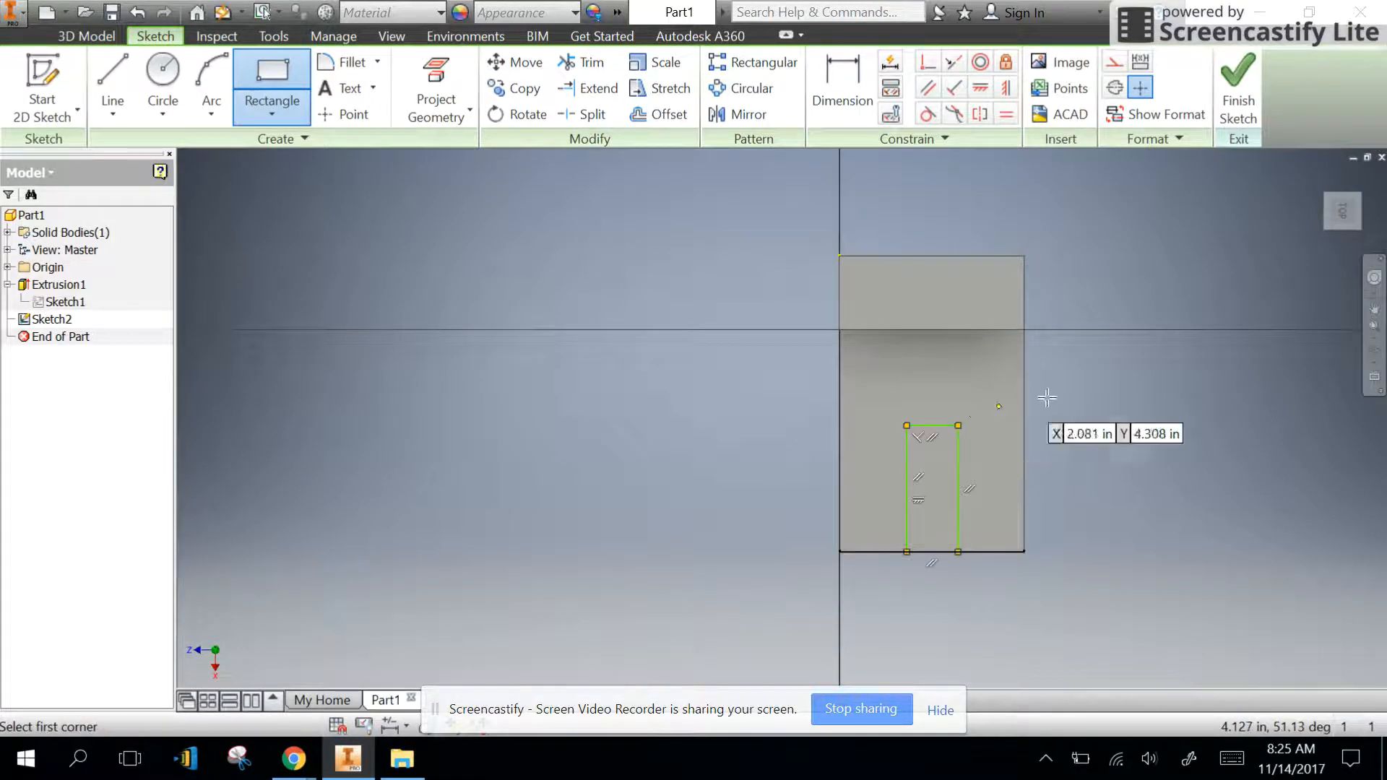
Dimension the rectangle's inner short edge to 2 in.
left_click(855, 81)
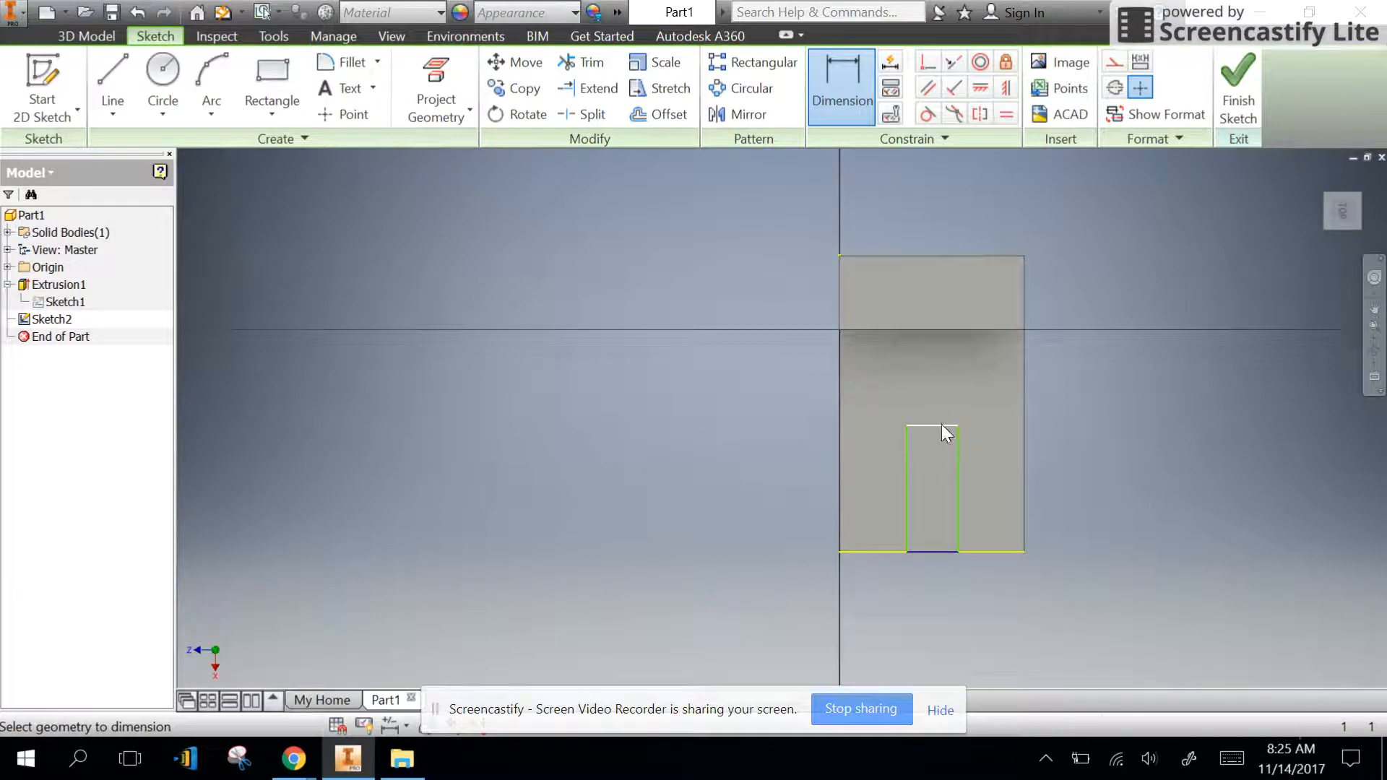
left_click(942, 426)
left_click(934, 383)
type("2")
key("Return")
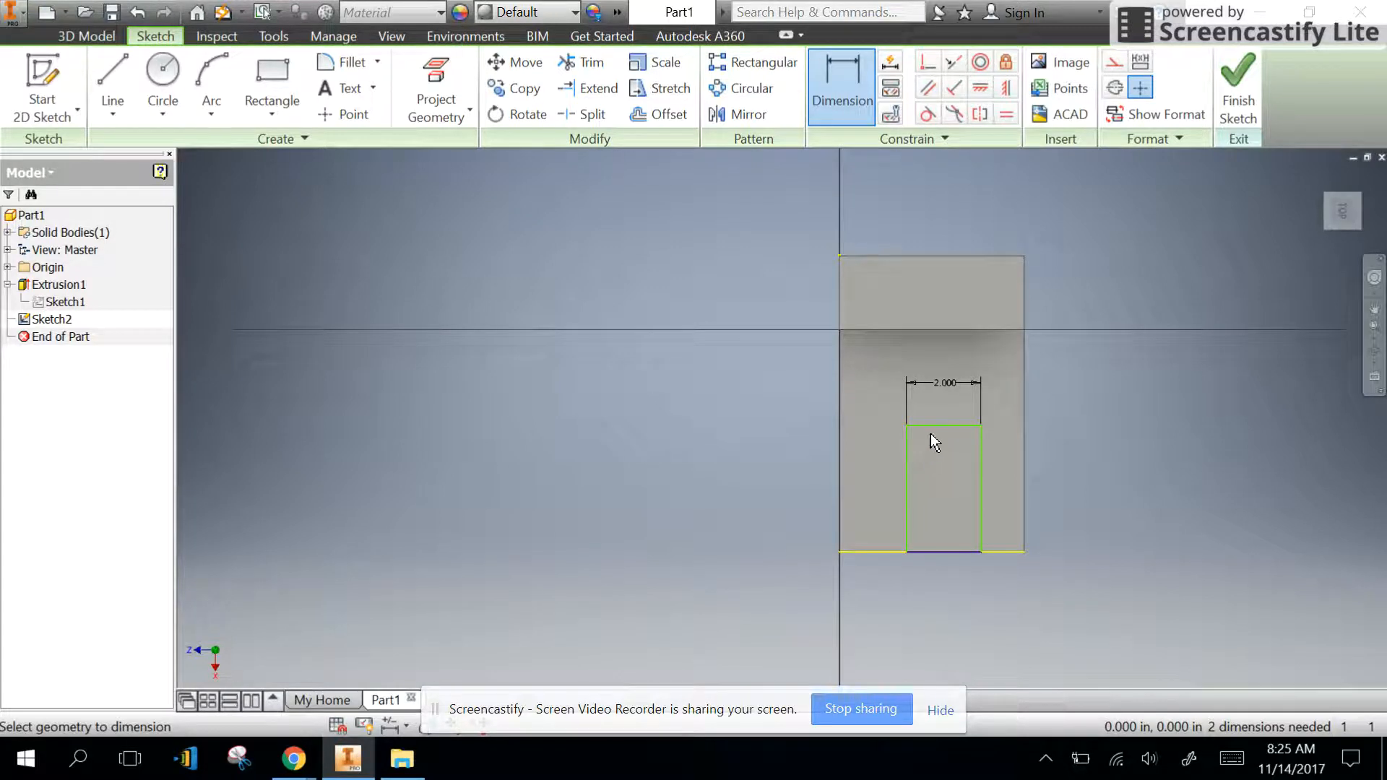
Dimension the rectangle's long side to 4 in.
left_click(943, 552)
key("Escape")
left_click(906, 498)
left_click(879, 483)
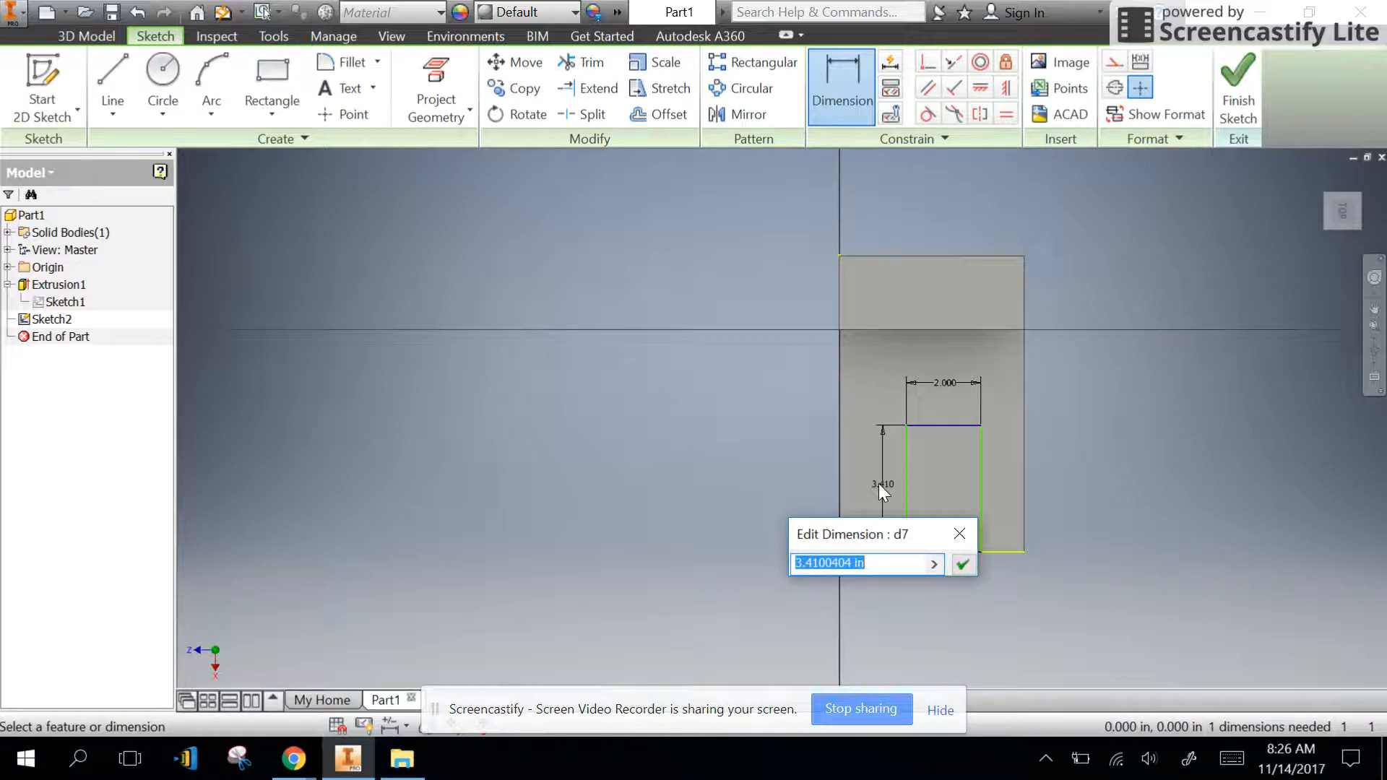
type("4")
key("Return")
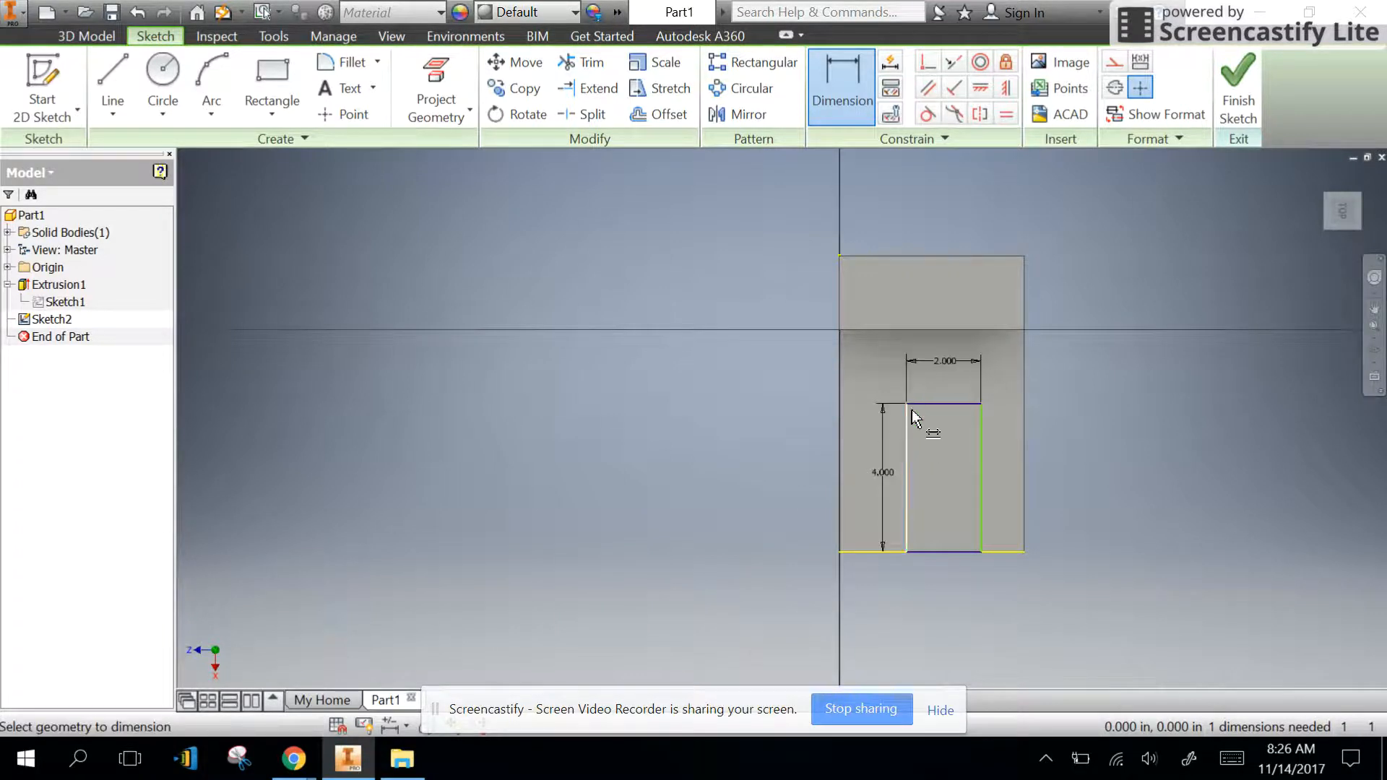
Dimension the gap between the rectangle's long side and the base's nearest parallel edge to 1.5 in.
left_click(981, 453)
left_click(1023, 458)
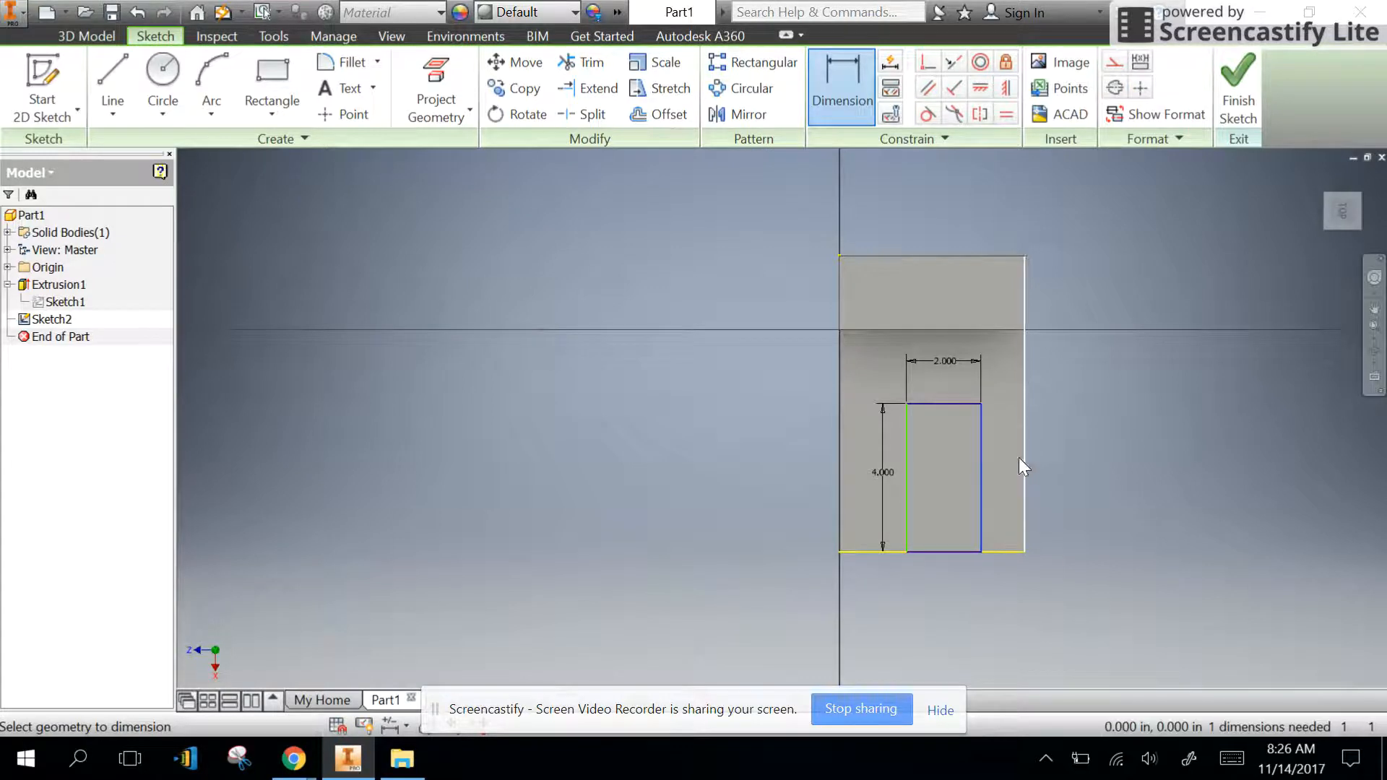
left_click(1008, 458)
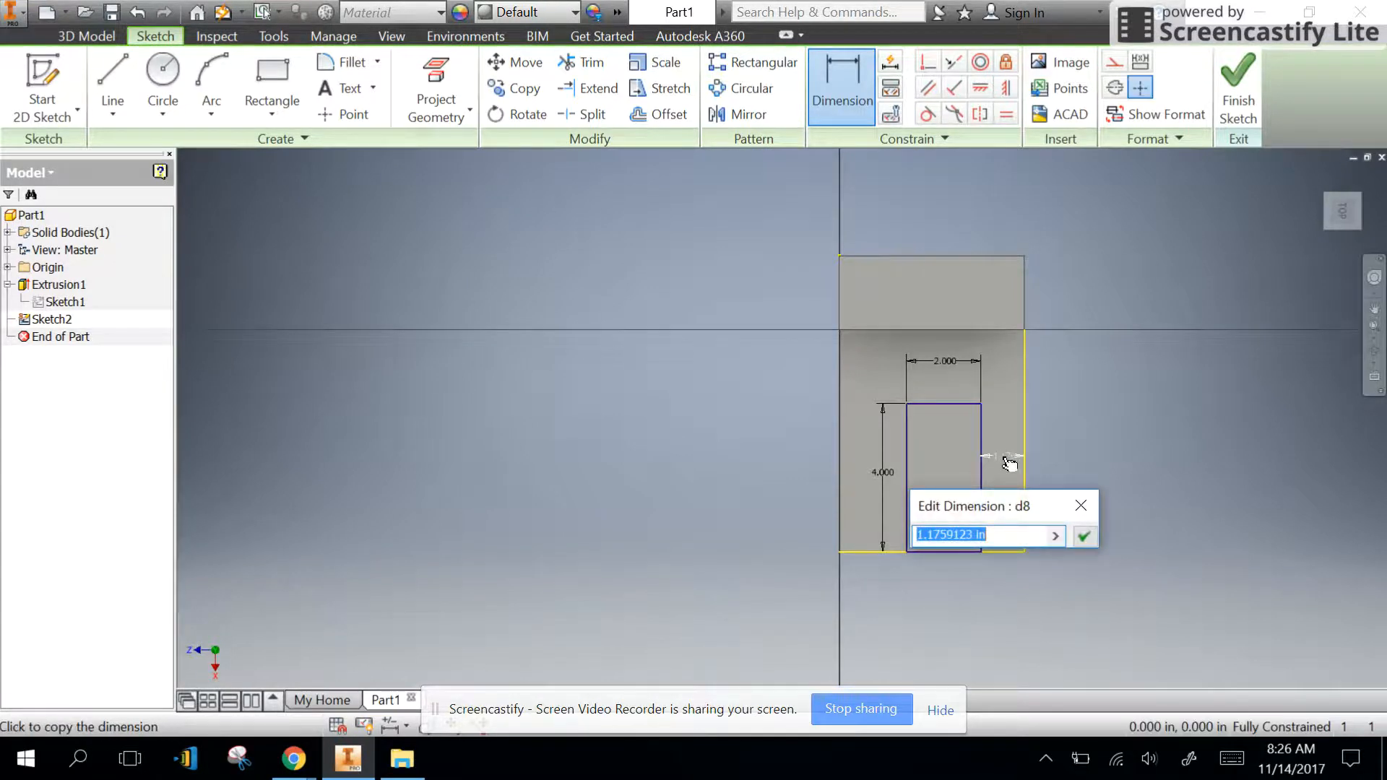
type("1.5")
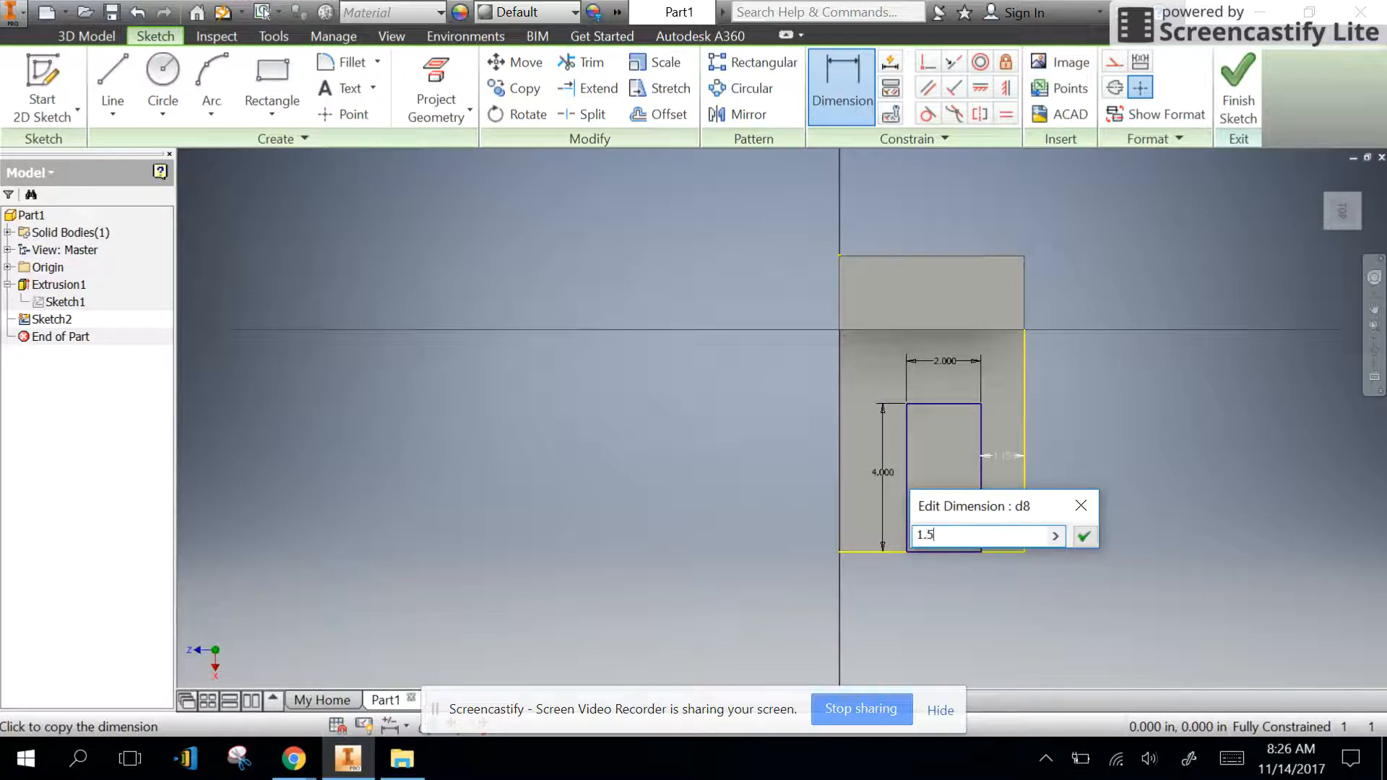
key("Return")
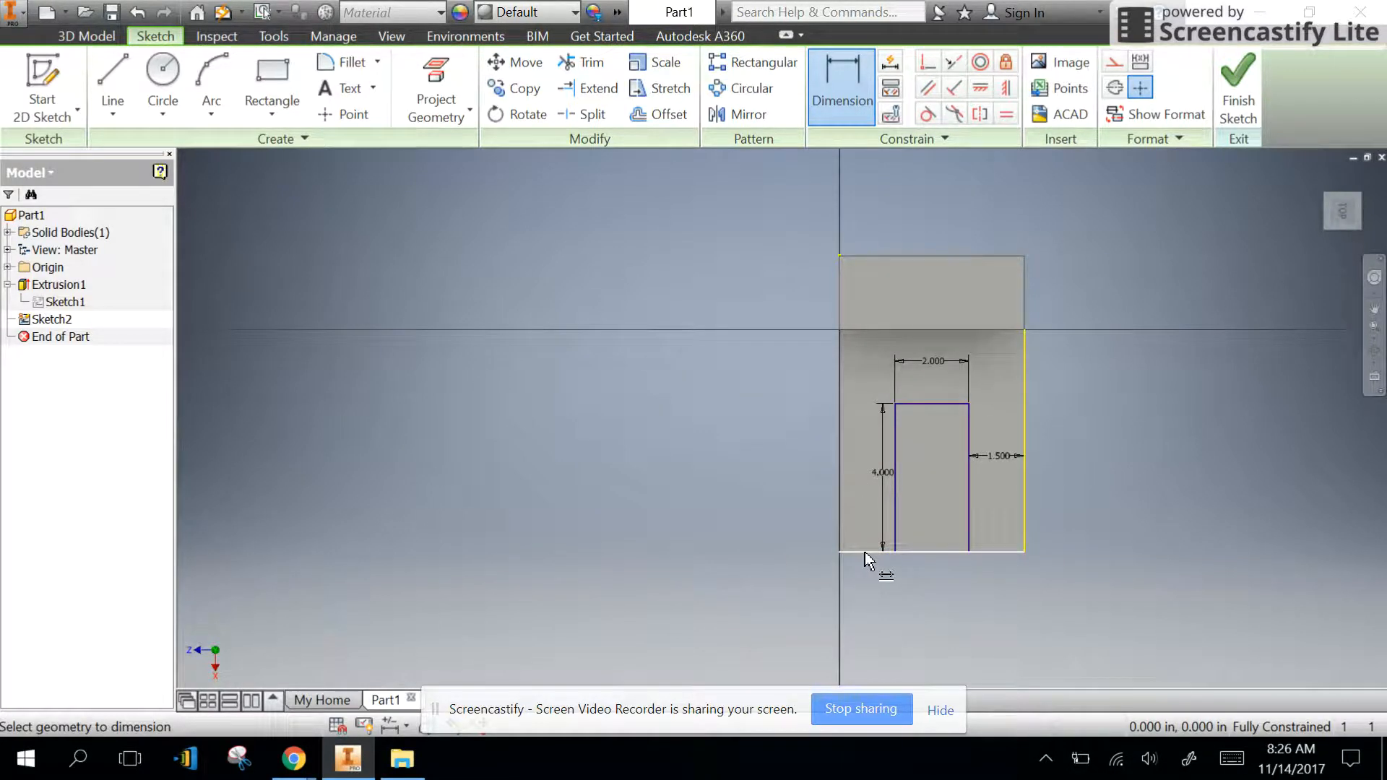
left_click(896, 501)
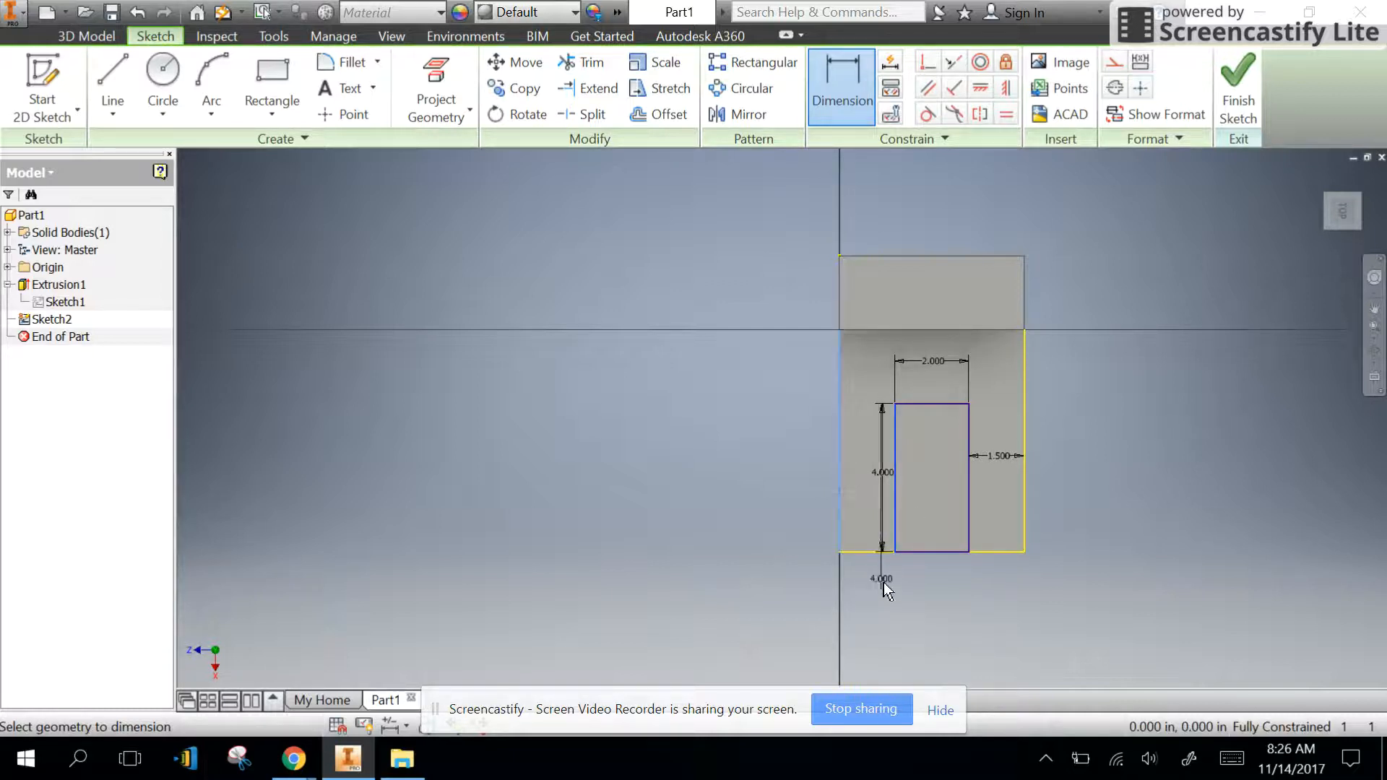
key("Escape")
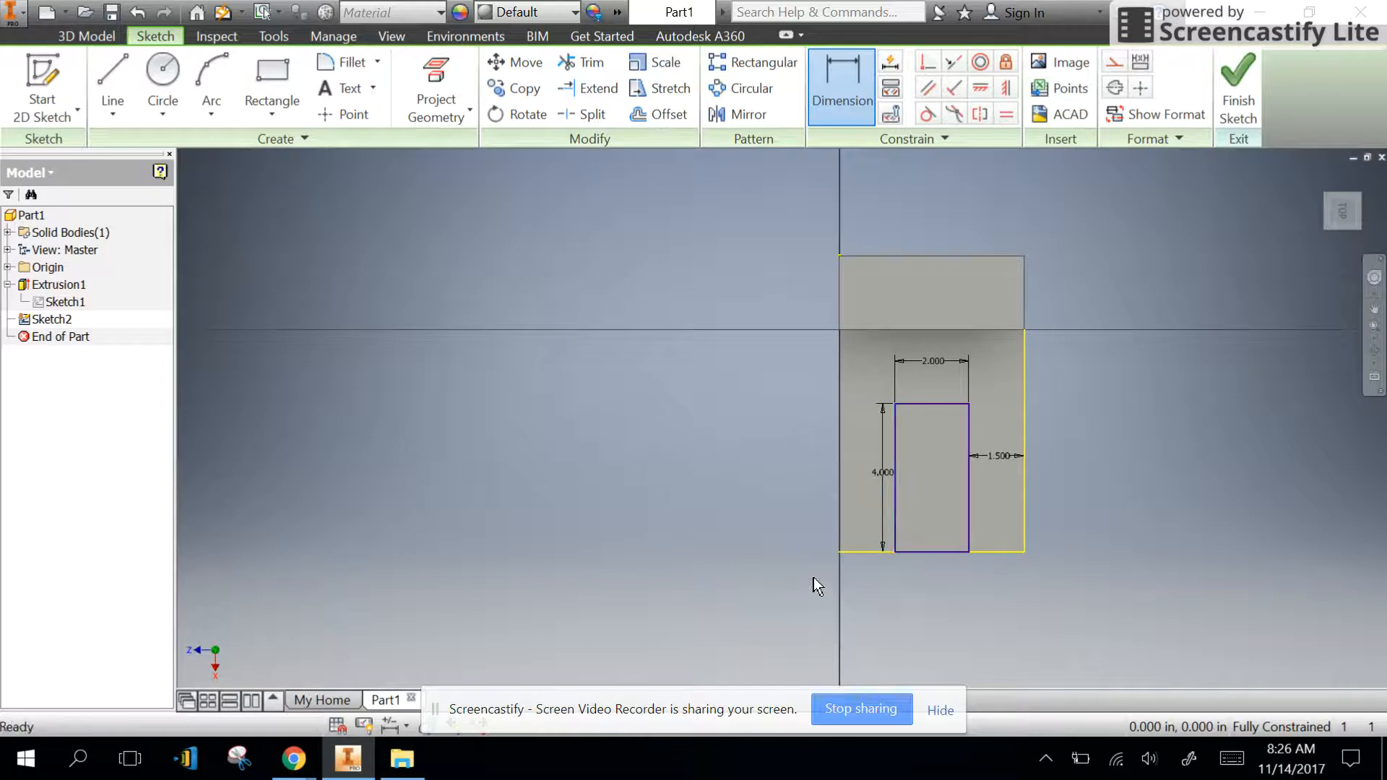
left_click(844, 113)
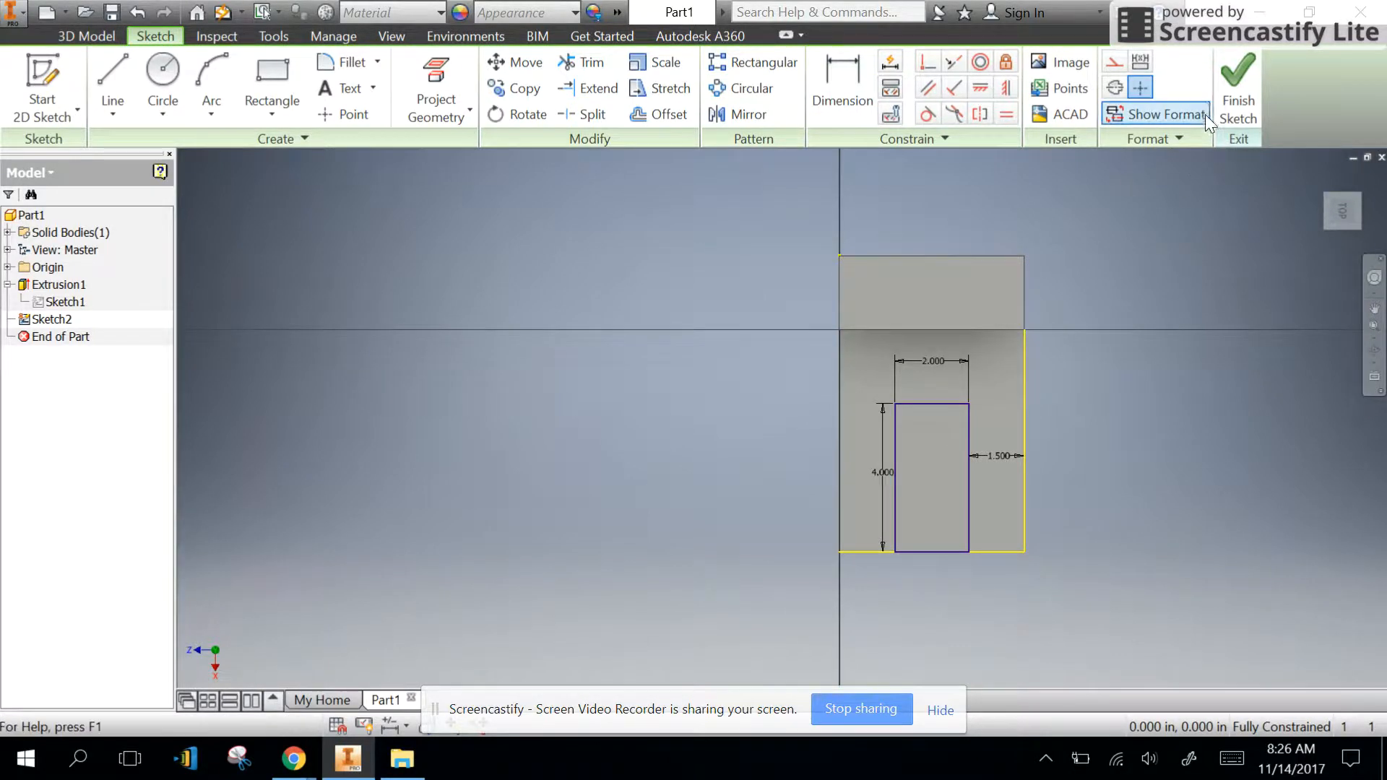
Finish the slot sketch on the base's top face.
left_click(1243, 84)
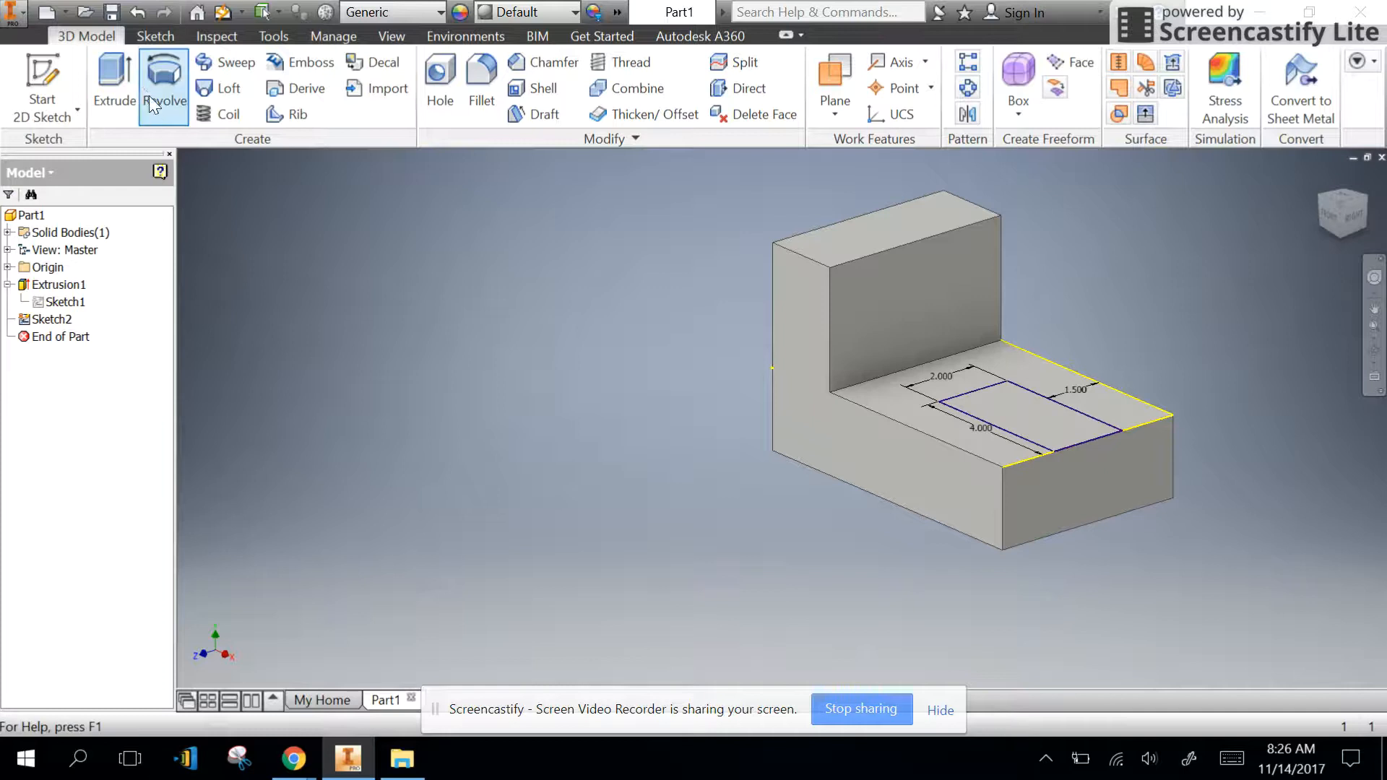
Try an Extrude cut of the rectangle down through the base in Direction 2, and undo it.
left_click(119, 69)
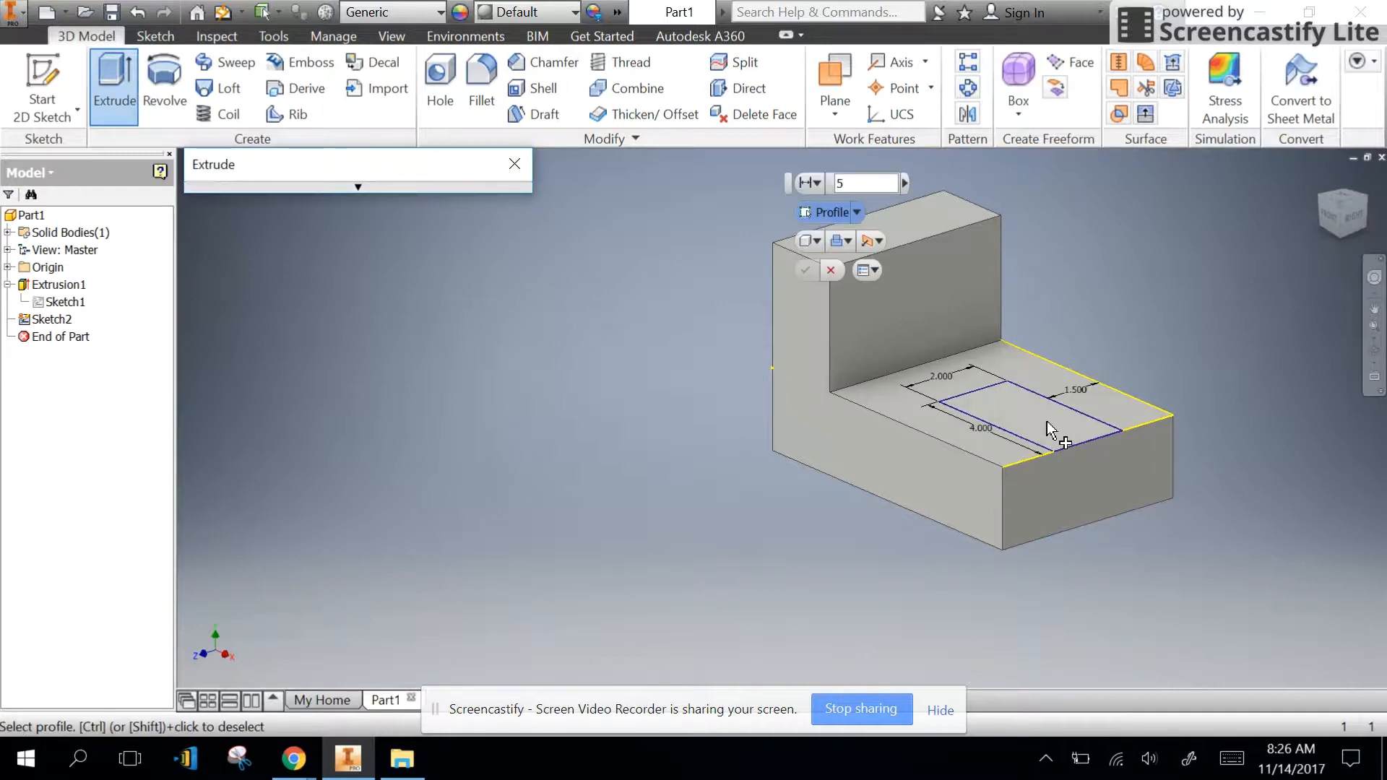
left_click(1060, 454)
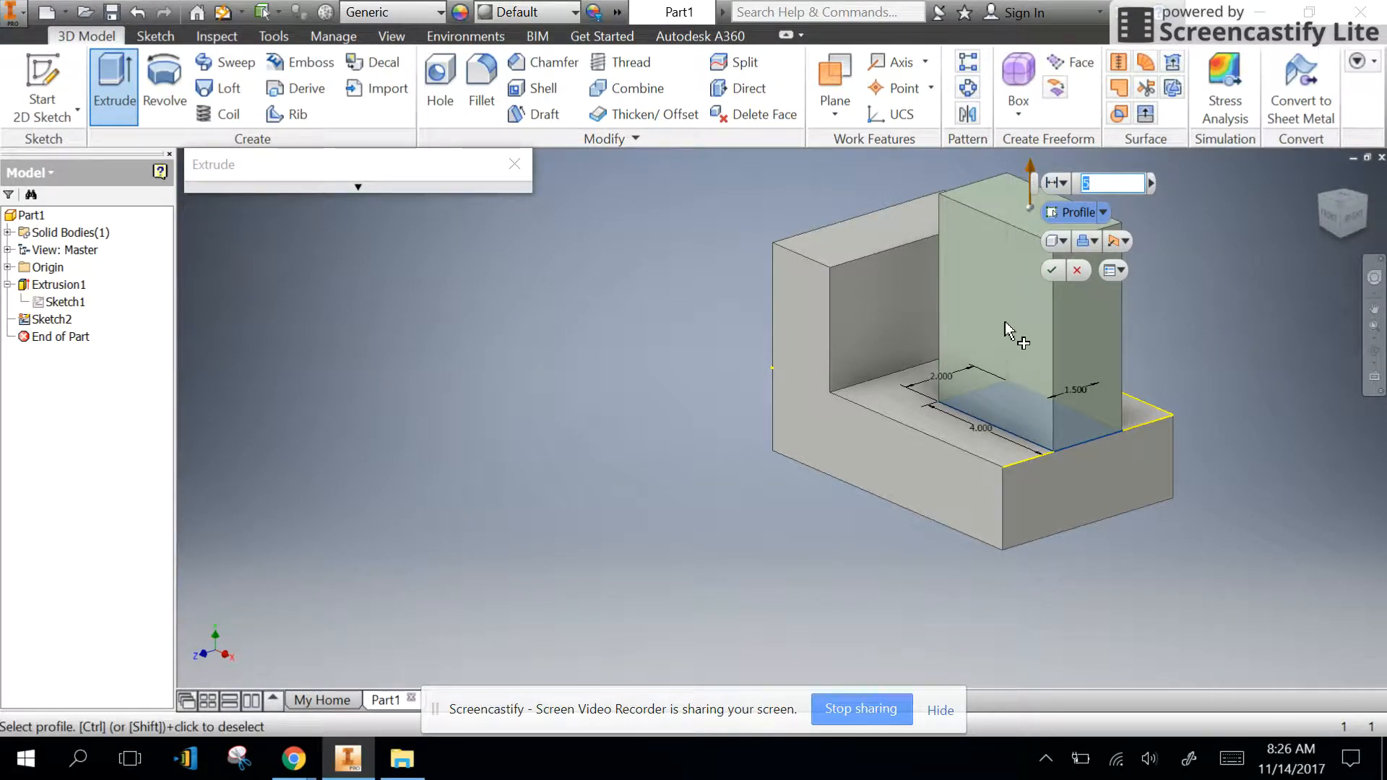
left_click(1121, 243)
left_click(1150, 291)
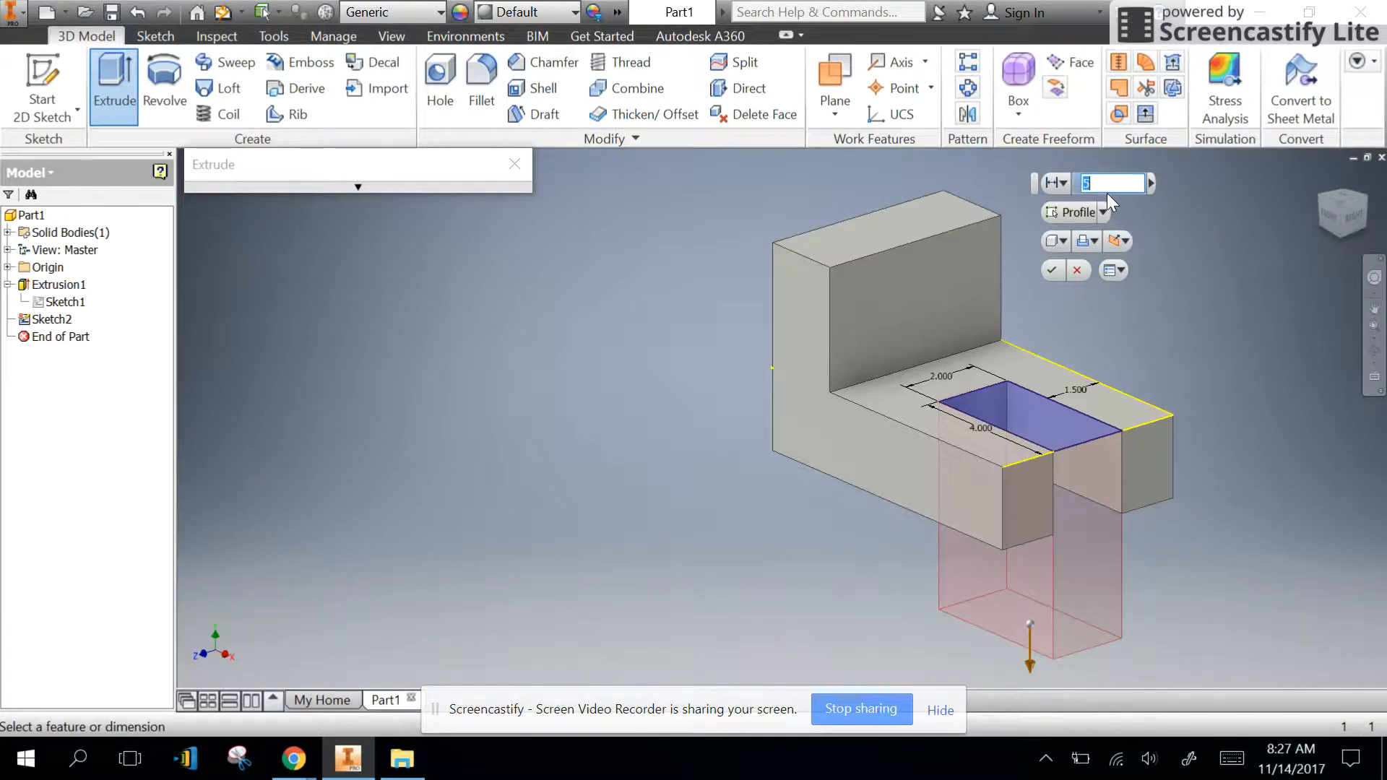
key("Return")
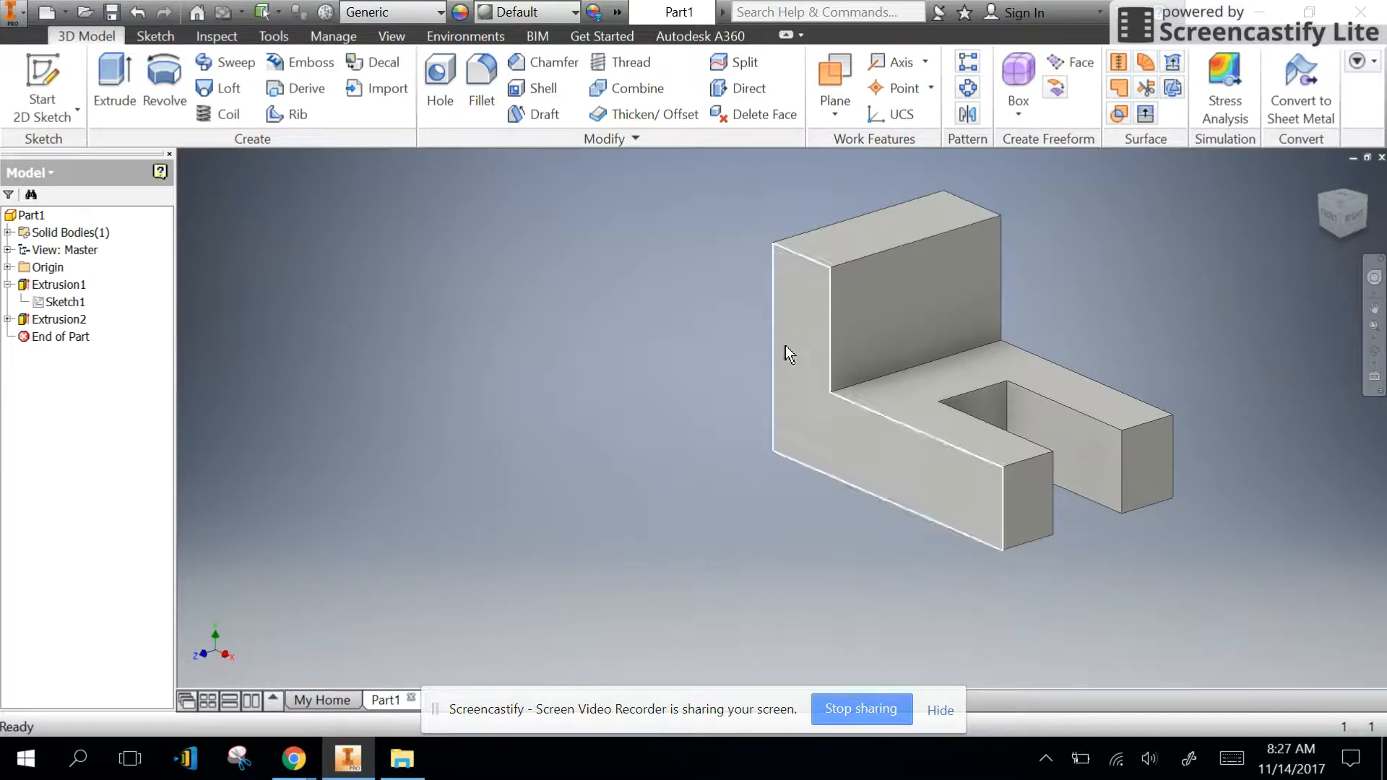
key("ctrl+z")
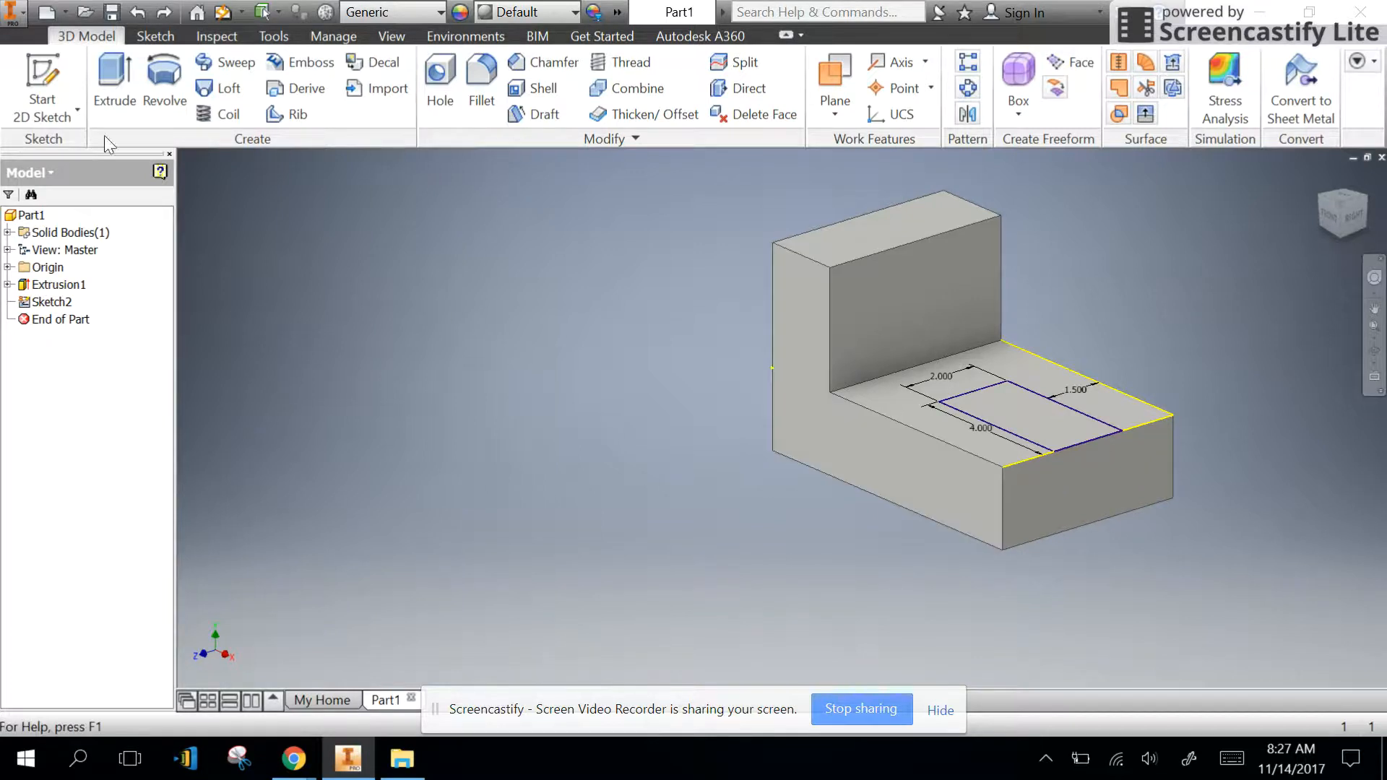
Extrude the rectangle in Direction 2 as a 2 in deep cut through the base to form the open slot.
left_click(105, 72)
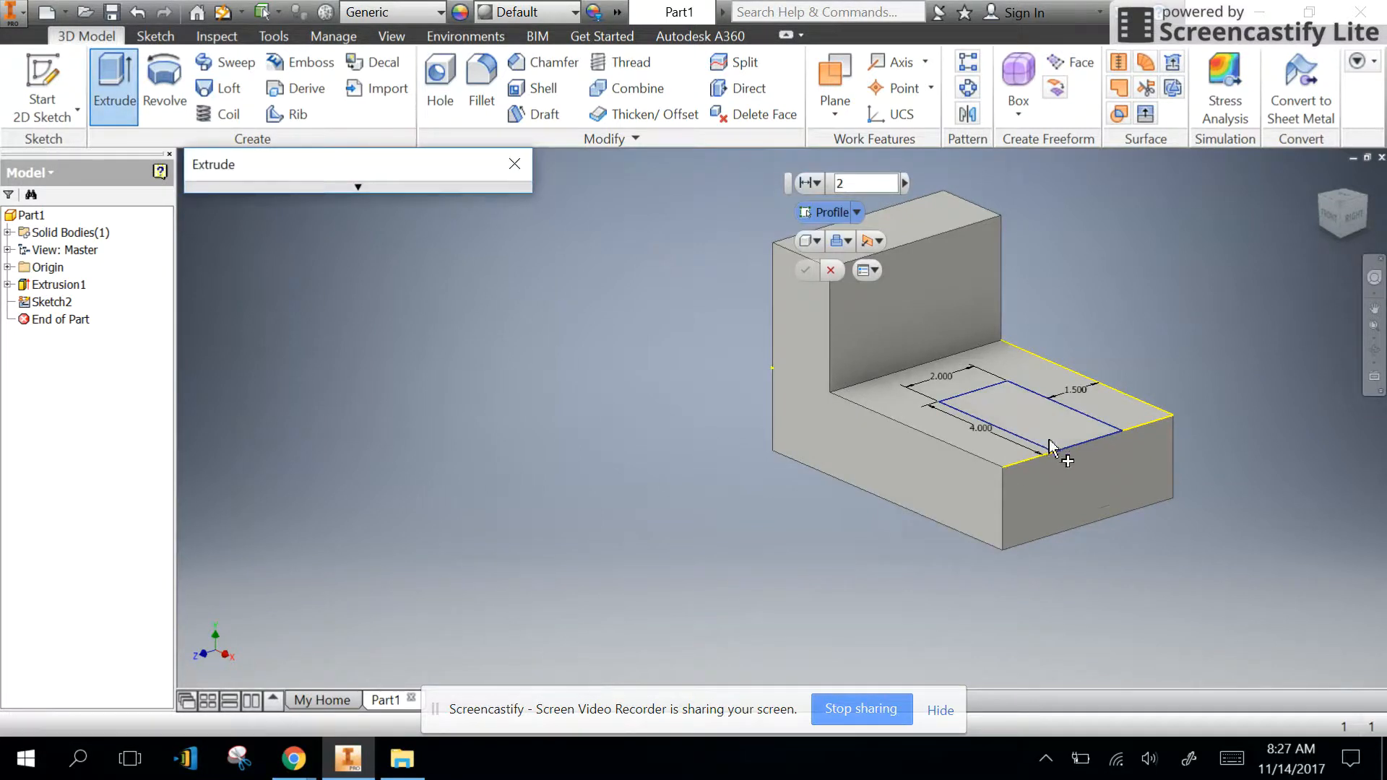
left_click(1069, 451)
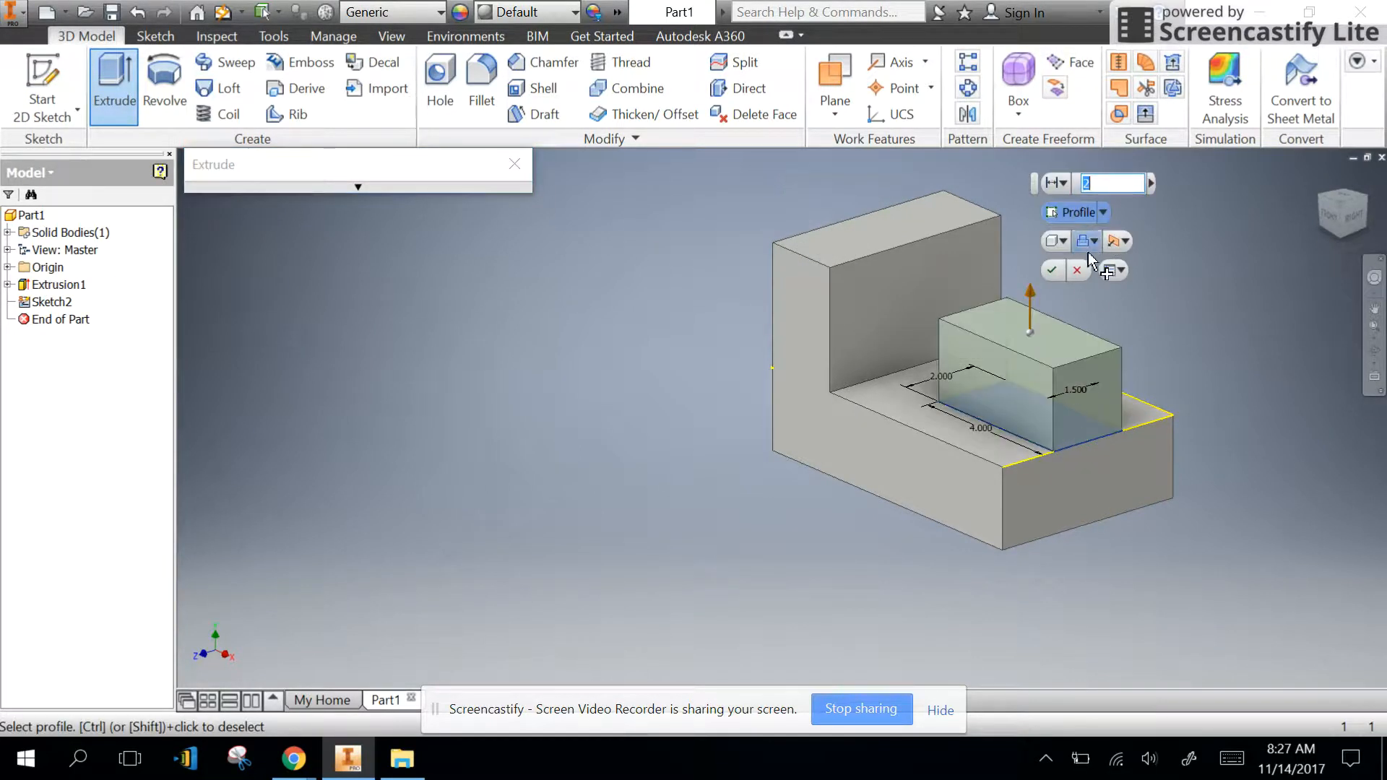
left_click(1119, 245)
left_click(1155, 283)
type("5")
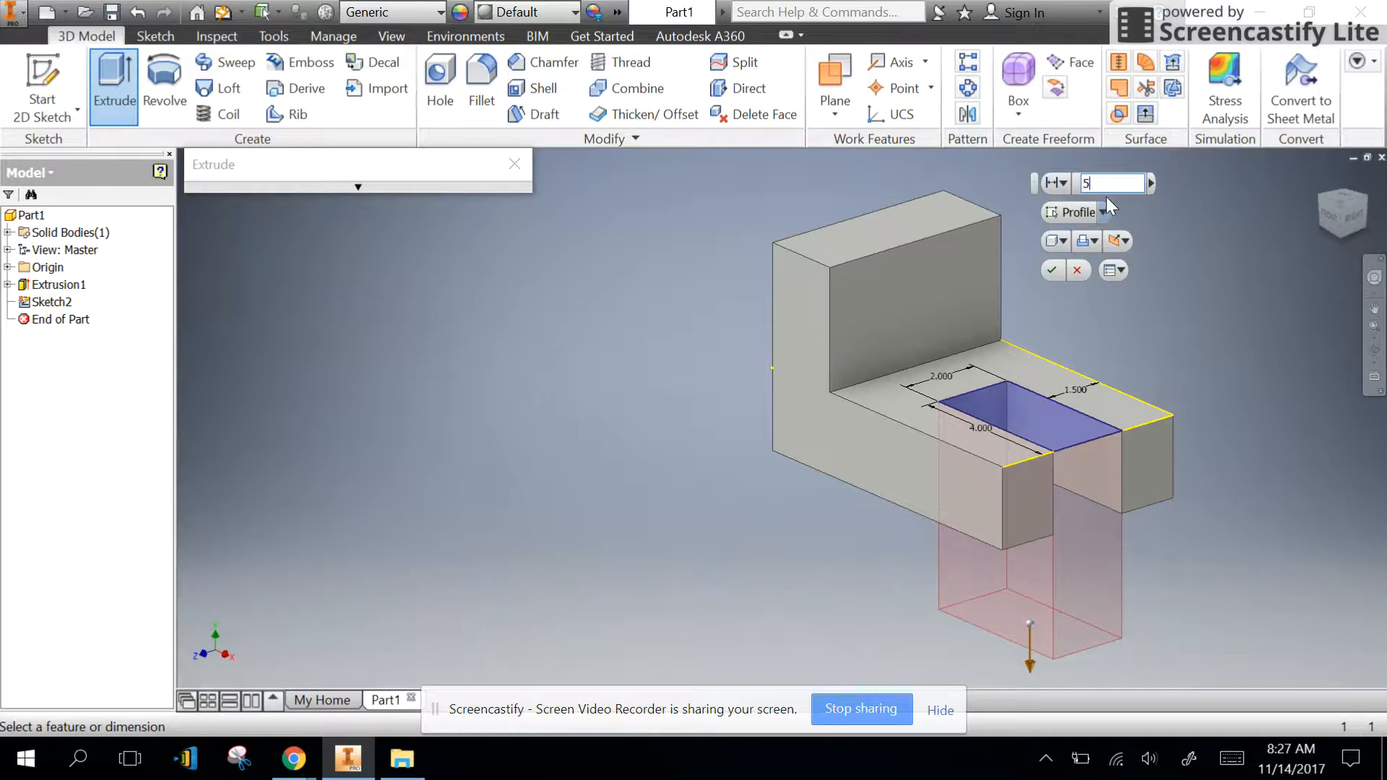
left_click_drag(1100, 187, 1069, 179)
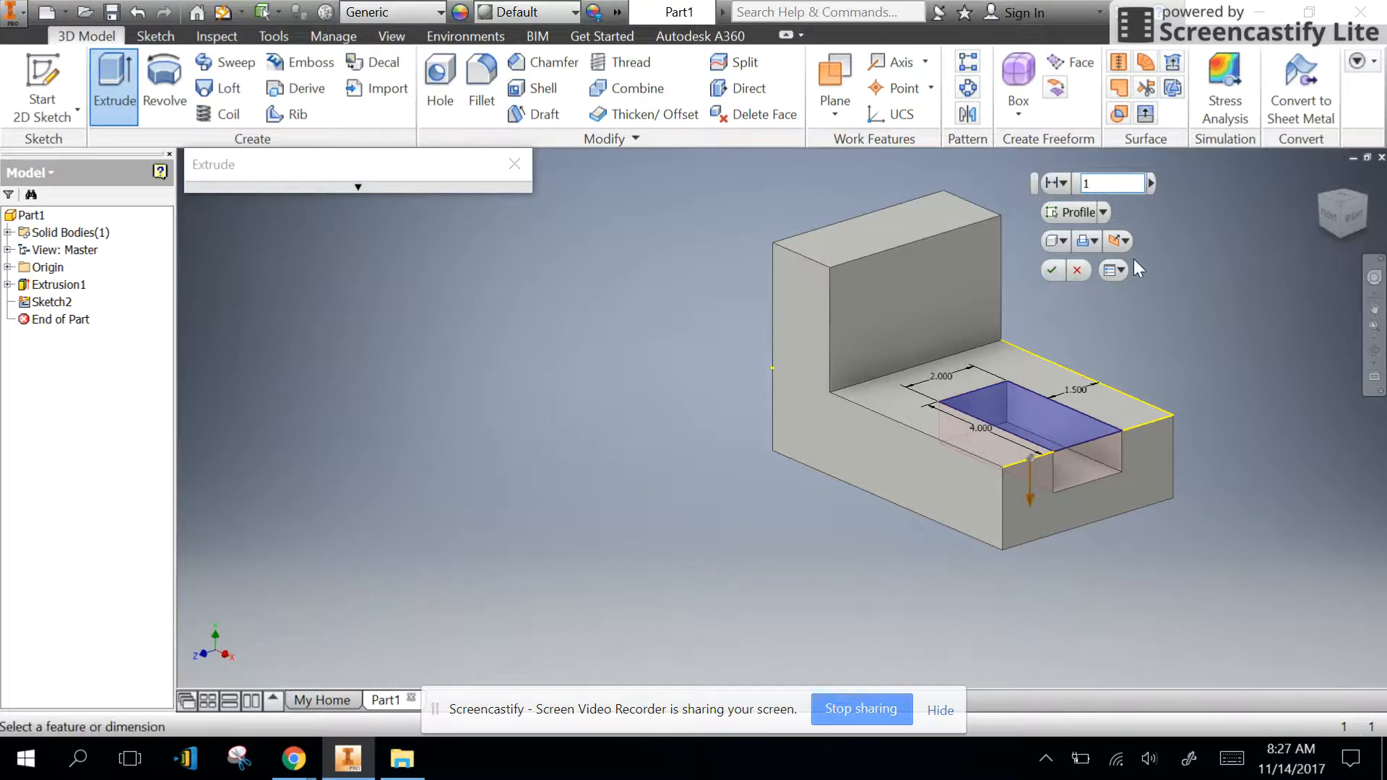
left_click_drag(1115, 183, 1027, 174)
type("2")
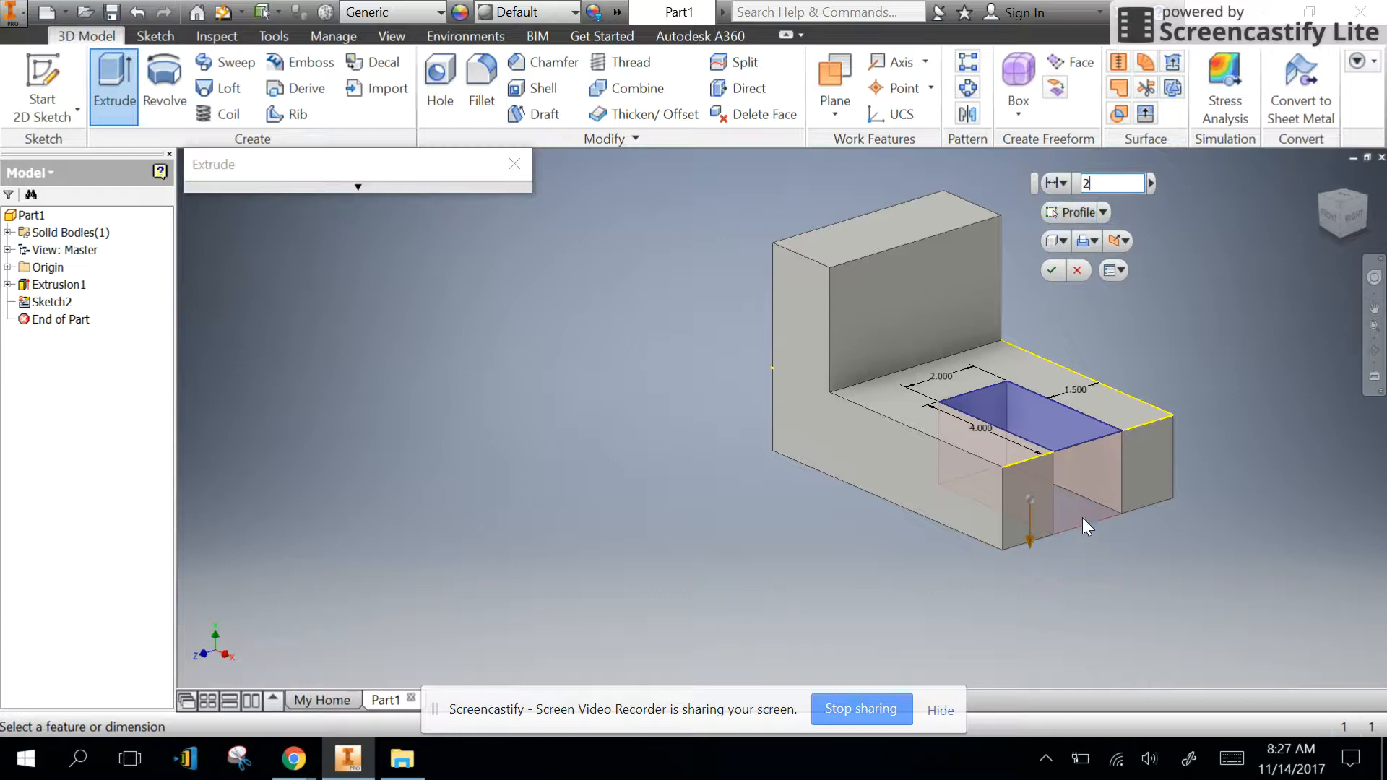
left_click(1091, 241)
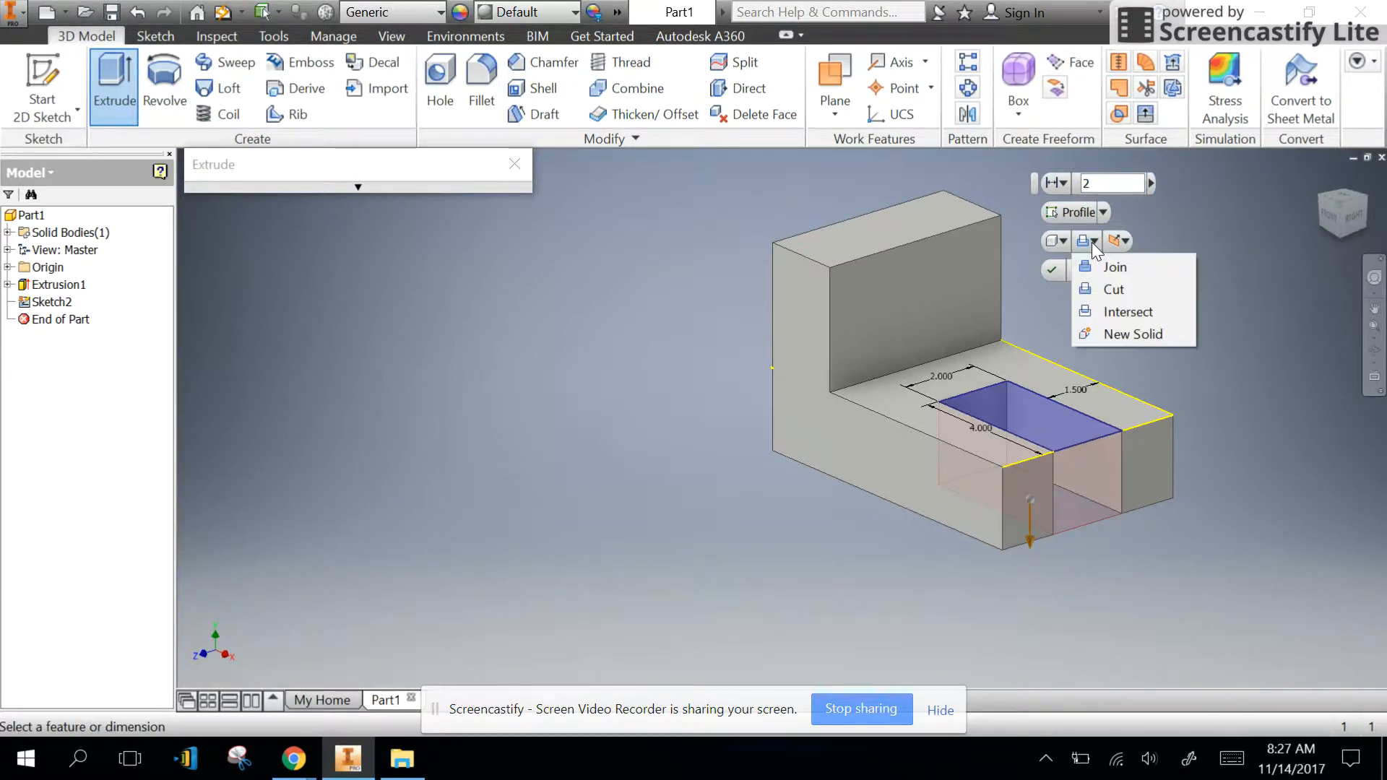
left_click(1119, 241)
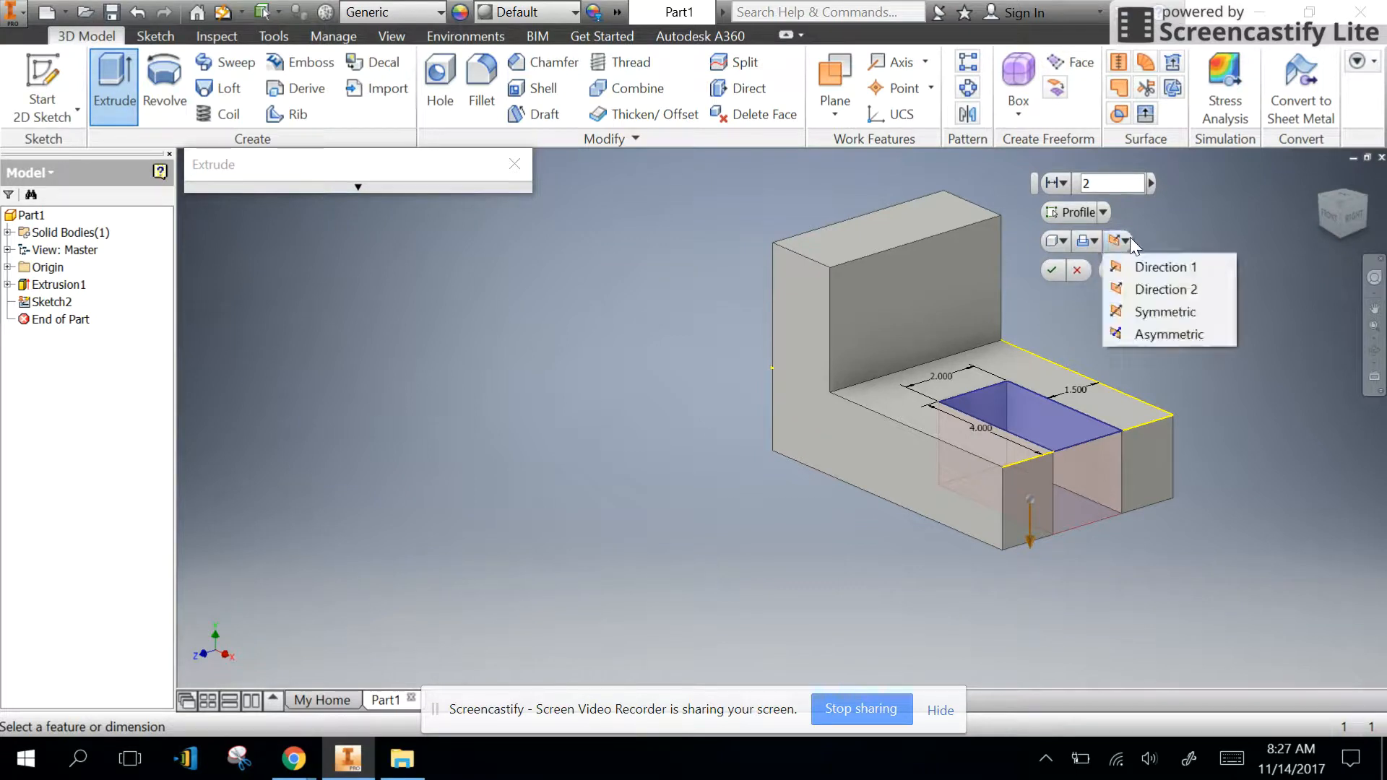
left_click(1130, 238)
left_click(1066, 239)
left_click(1066, 239)
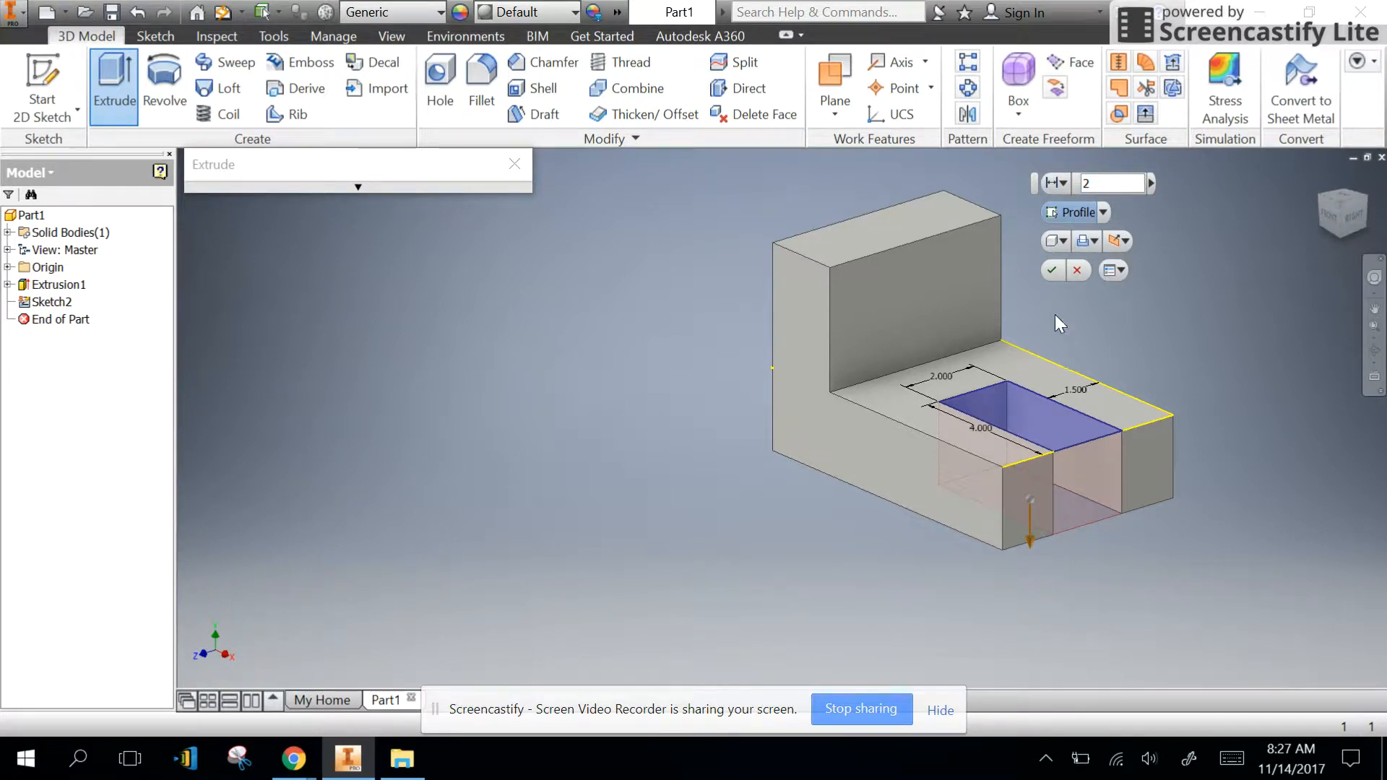
left_click(1054, 271)
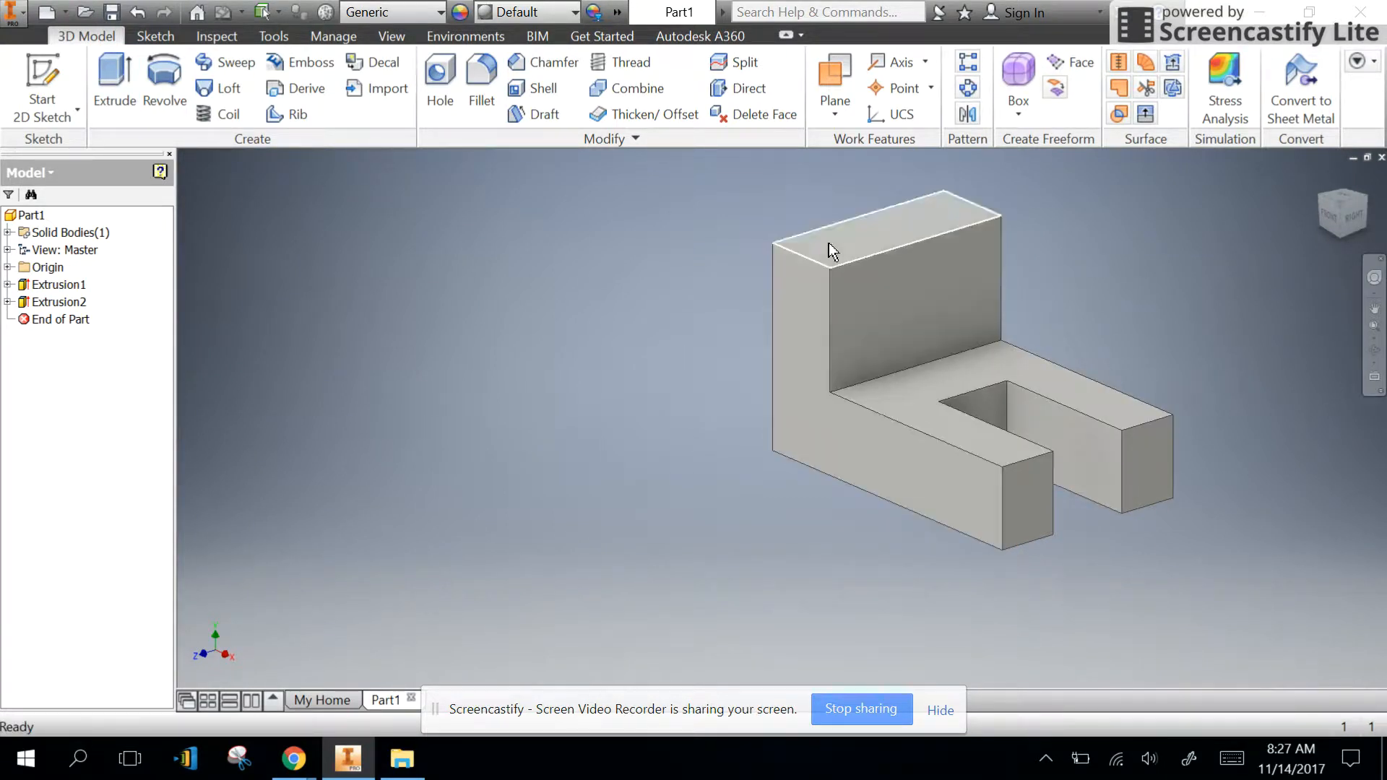
Start a 2D sketch on the upright wall's inner face and draw a rectangle about 2.3 by 1 in down from its top edge.
left_click(46, 75)
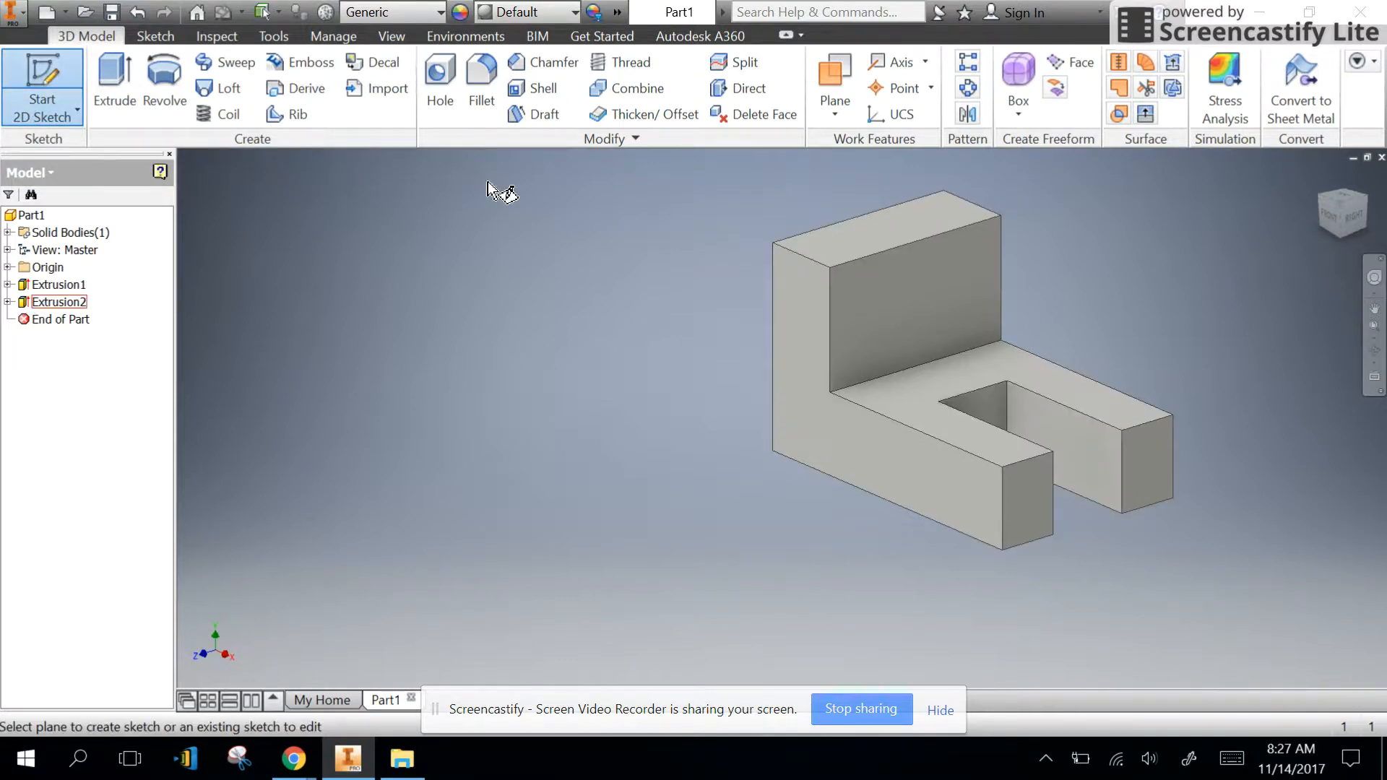
left_click(890, 282)
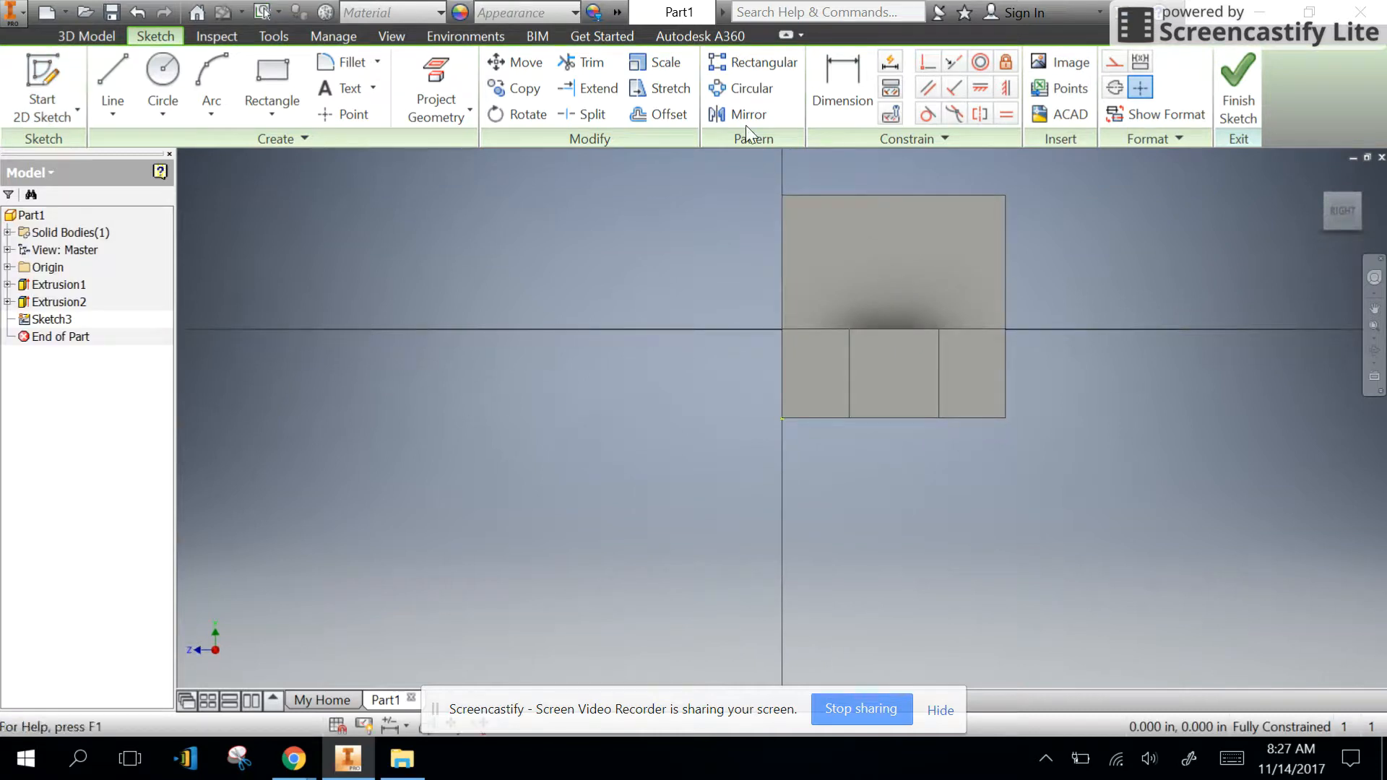
left_click(272, 76)
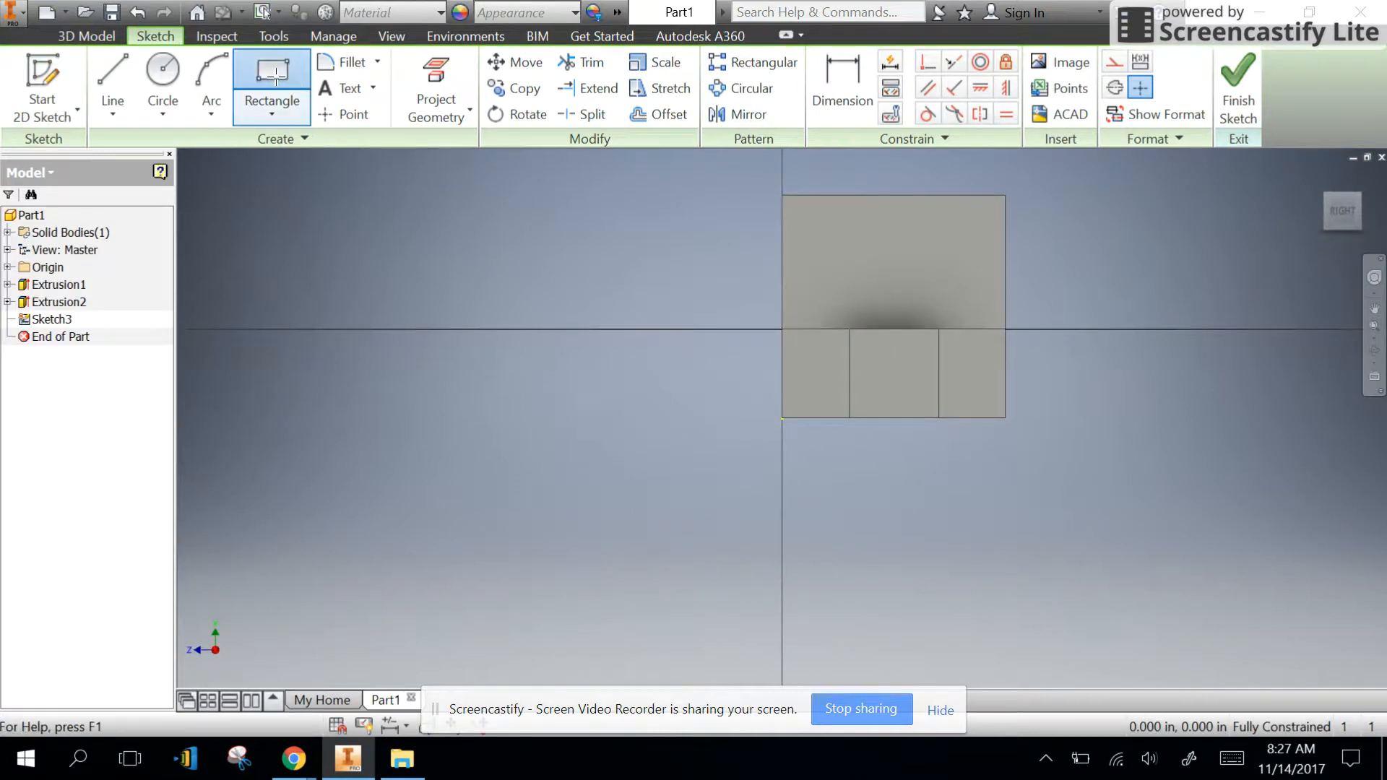
left_click(849, 196)
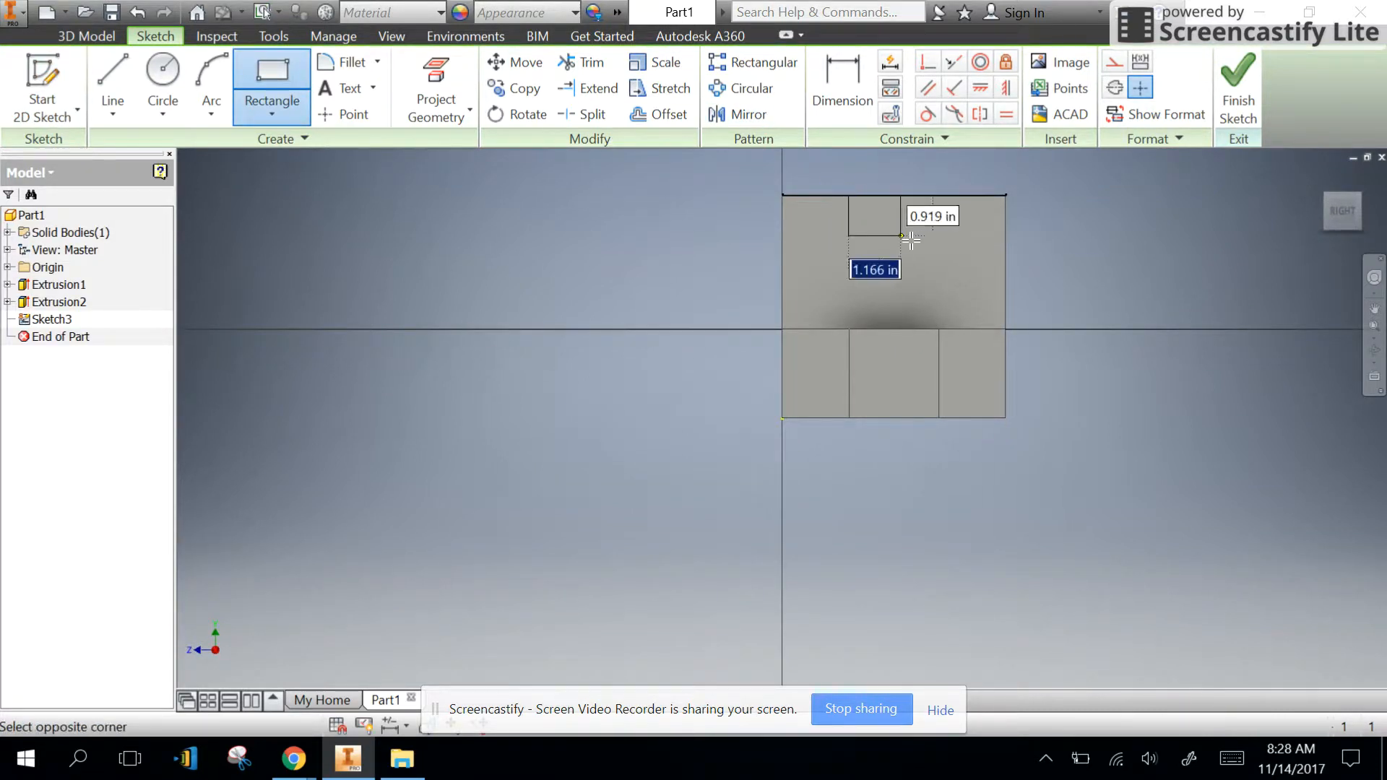
left_click(953, 240)
Dimension the width of the wall sketch's rectangle to 3 in.
left_click(842, 87)
left_click(895, 239)
left_click(897, 276)
type("3")
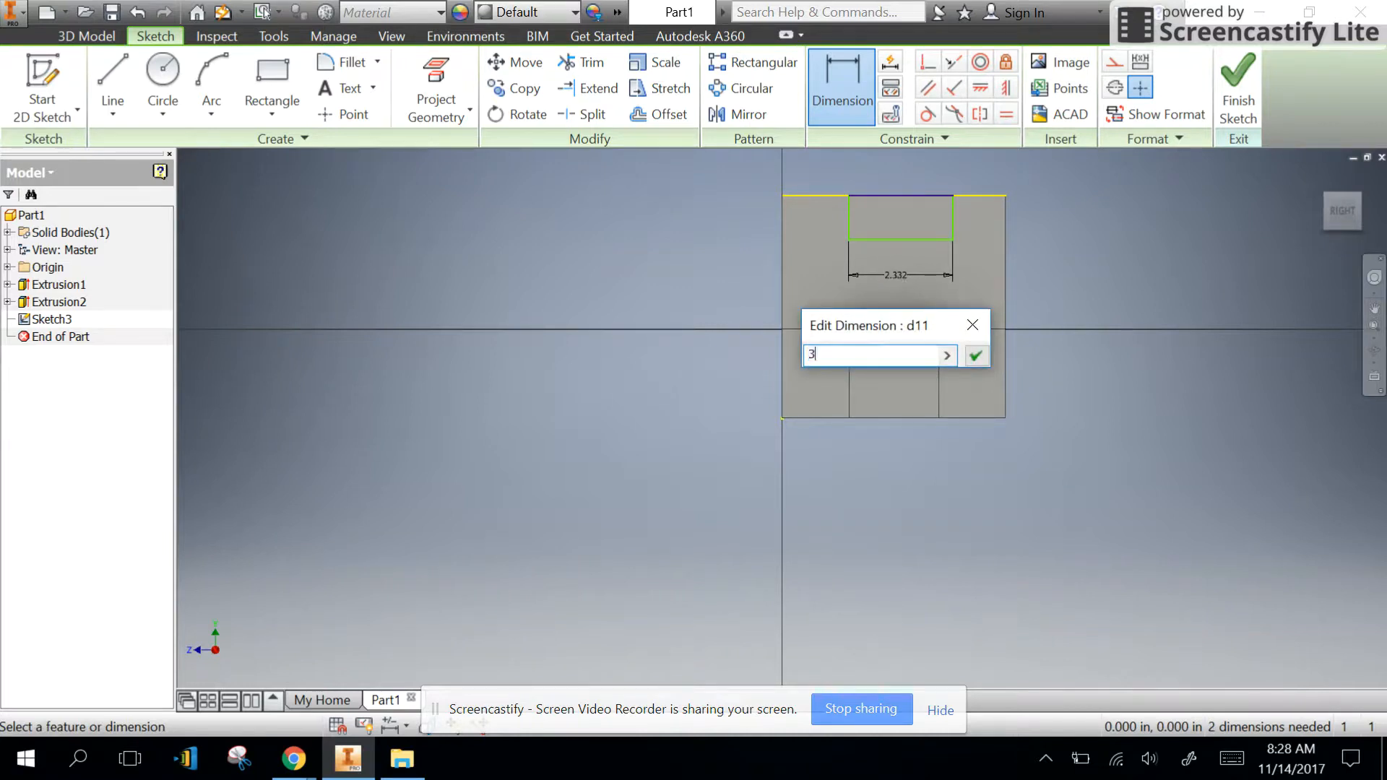
key("Return")
Dimension the height of the wall sketch's rectangle to 1 in.
left_click(850, 230)
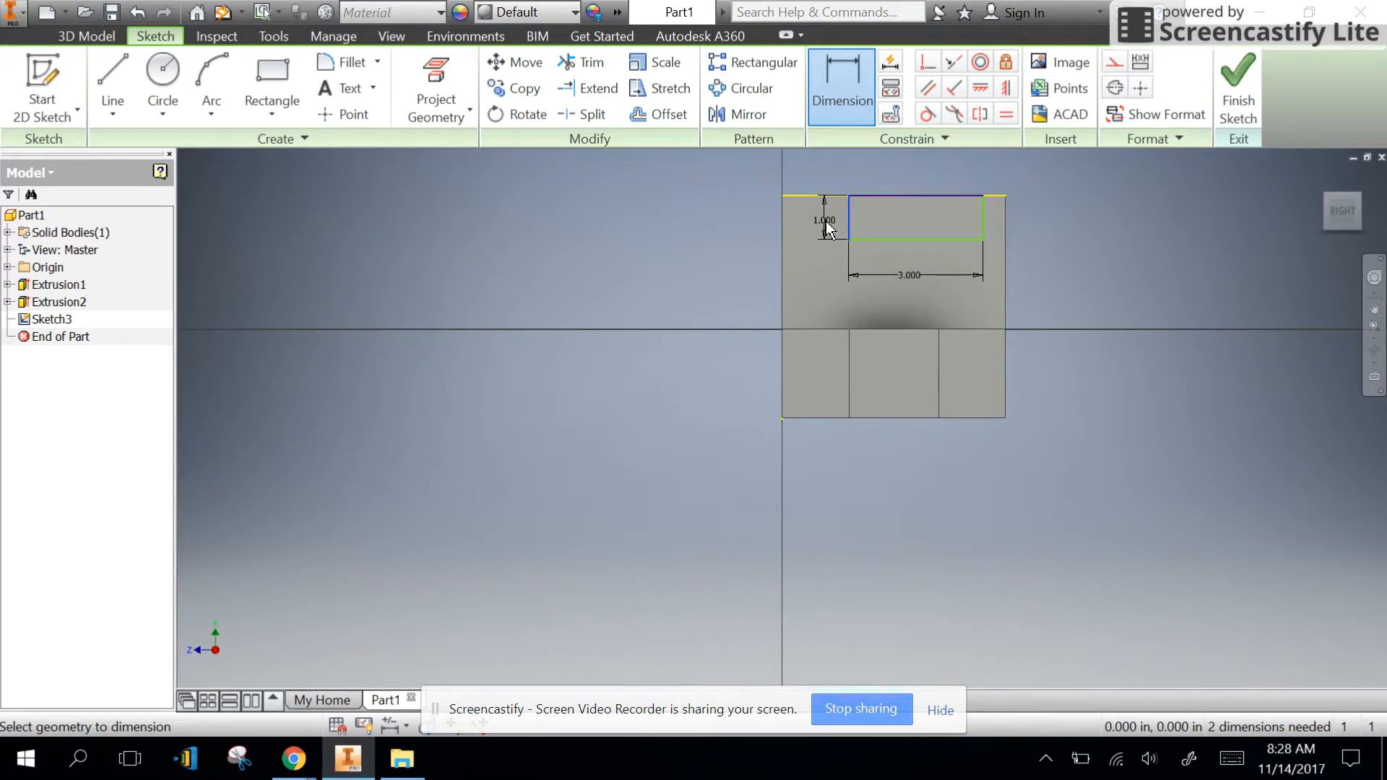
left_click(827, 230)
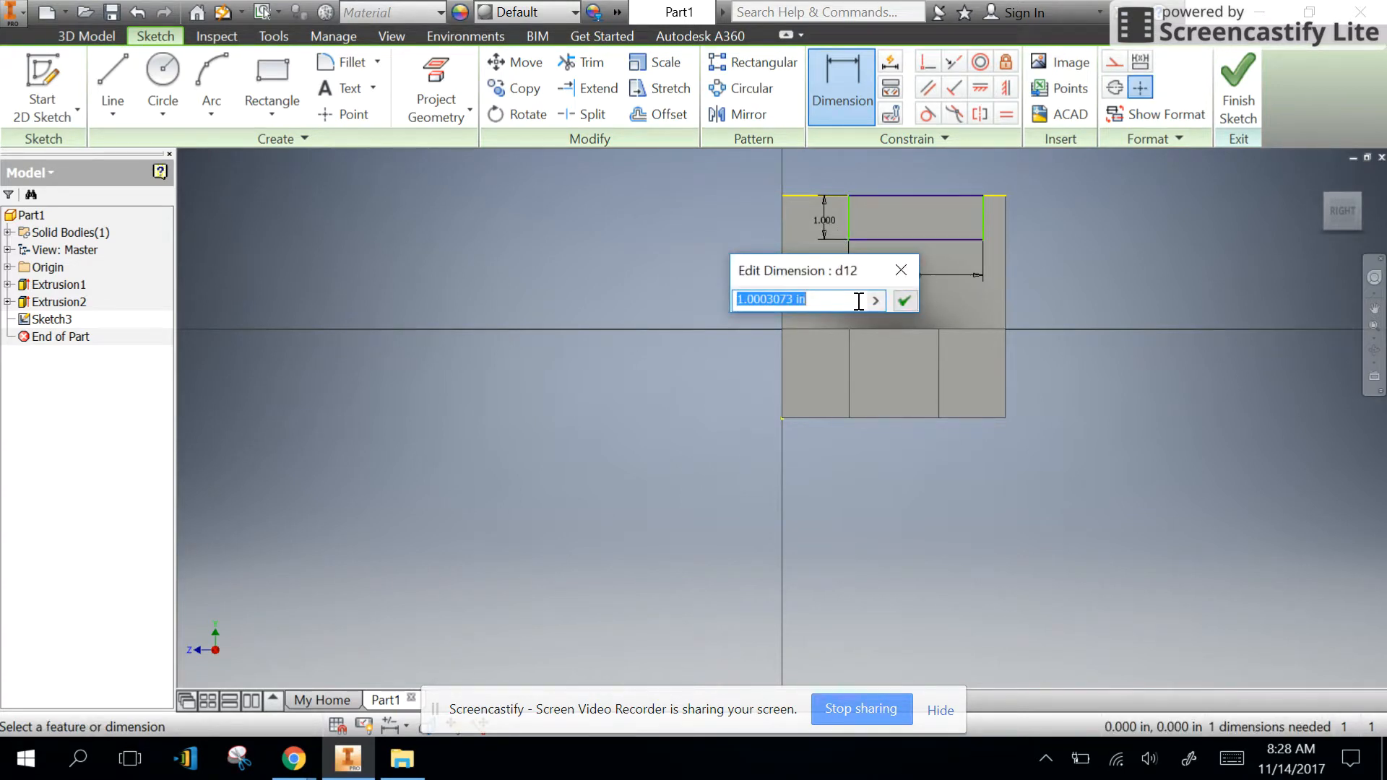
type("1")
key("Return")
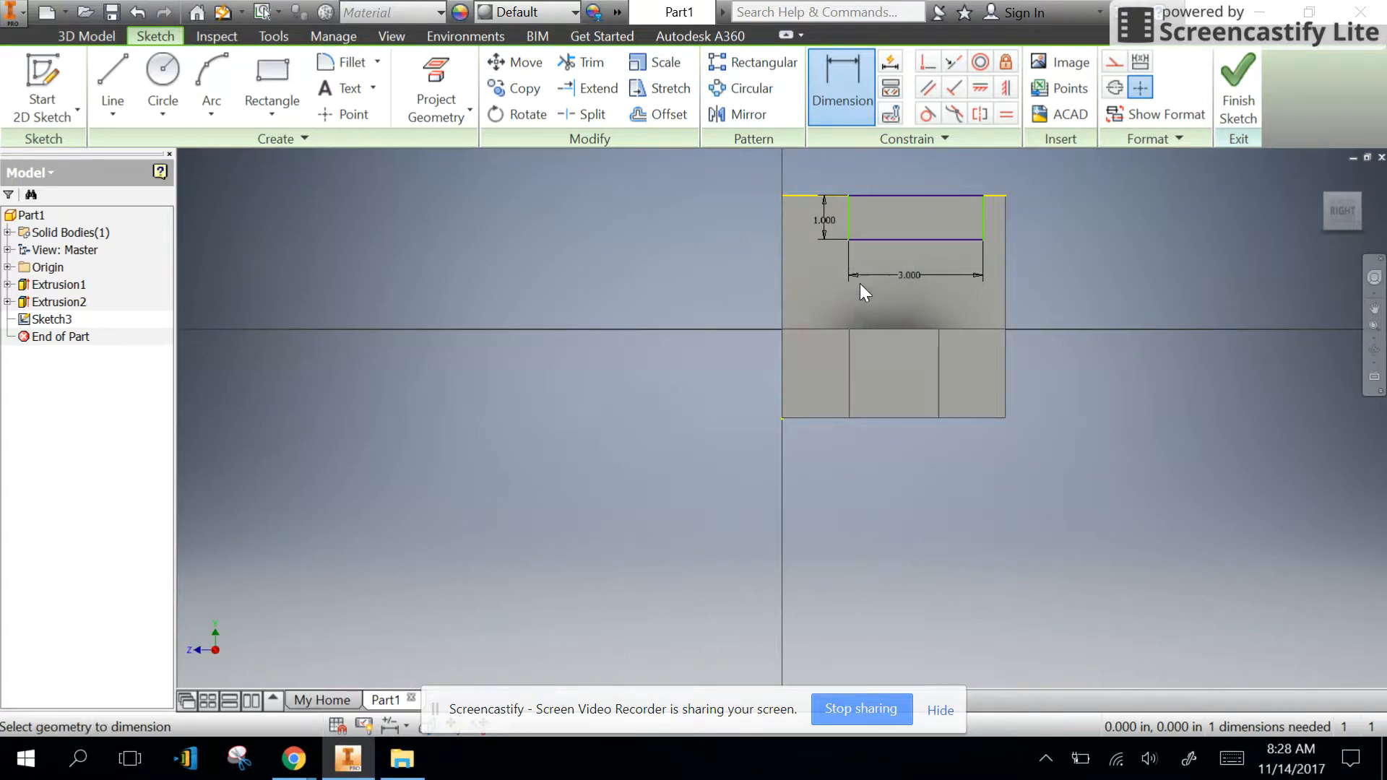
Dimension the gap between the rectangle's short side and the wall's nearer vertical edge to 1 in.
left_click(982, 221)
left_click(1004, 231)
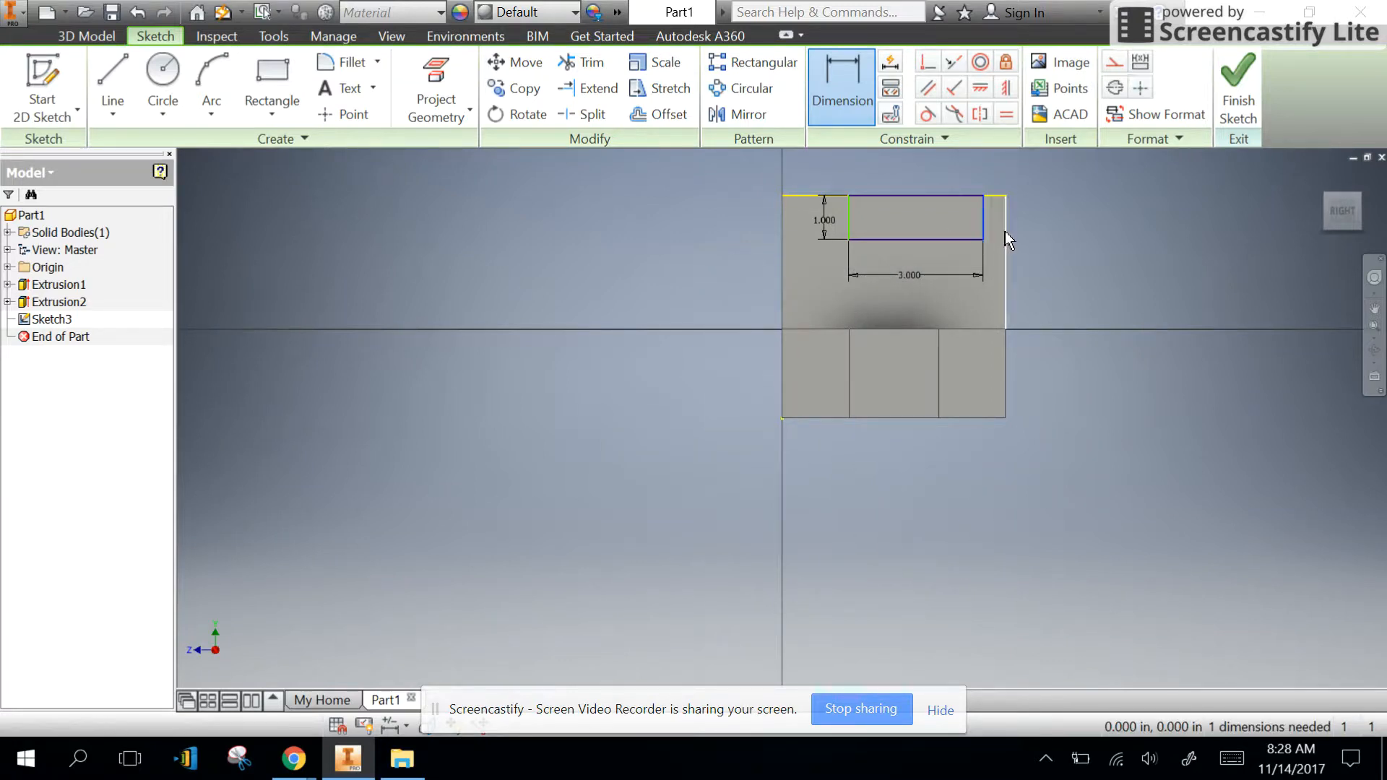
left_click(992, 302)
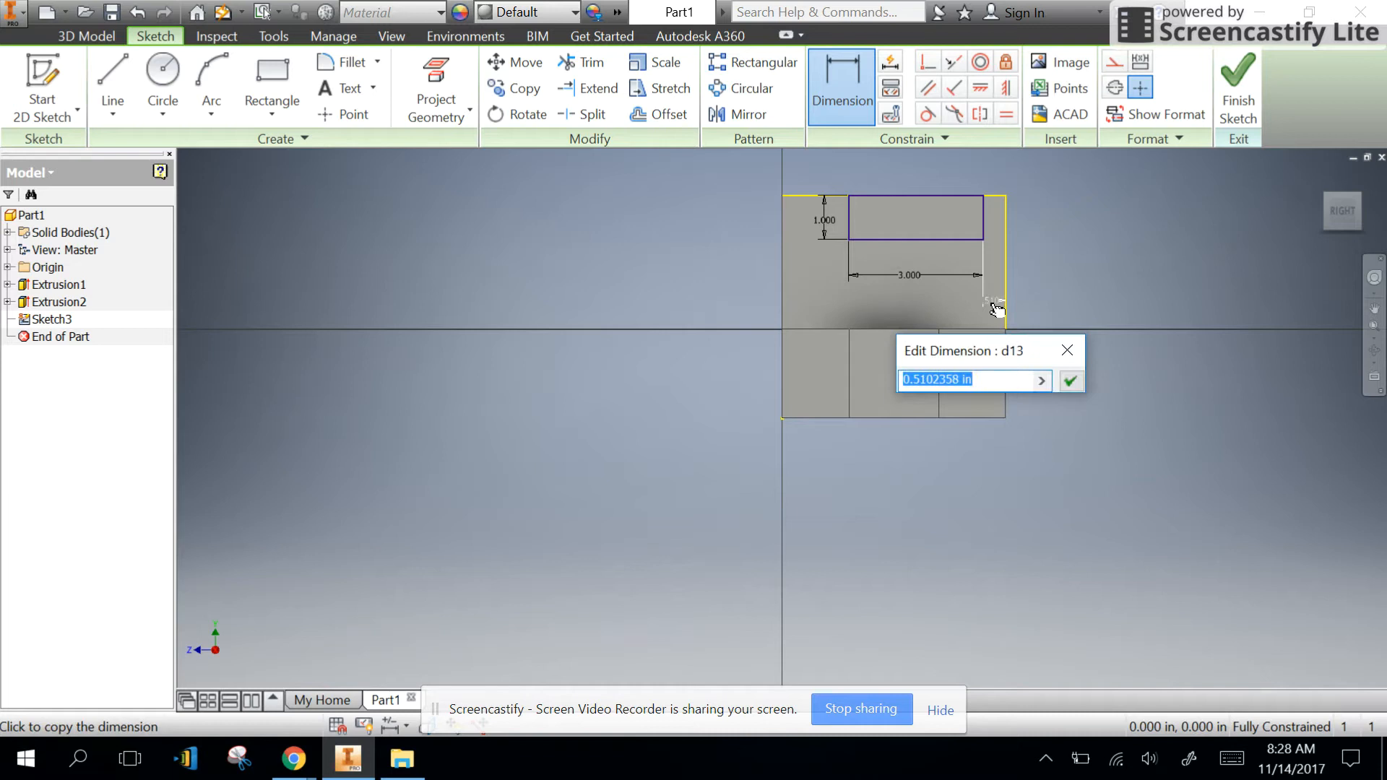
type("1")
key("Return")
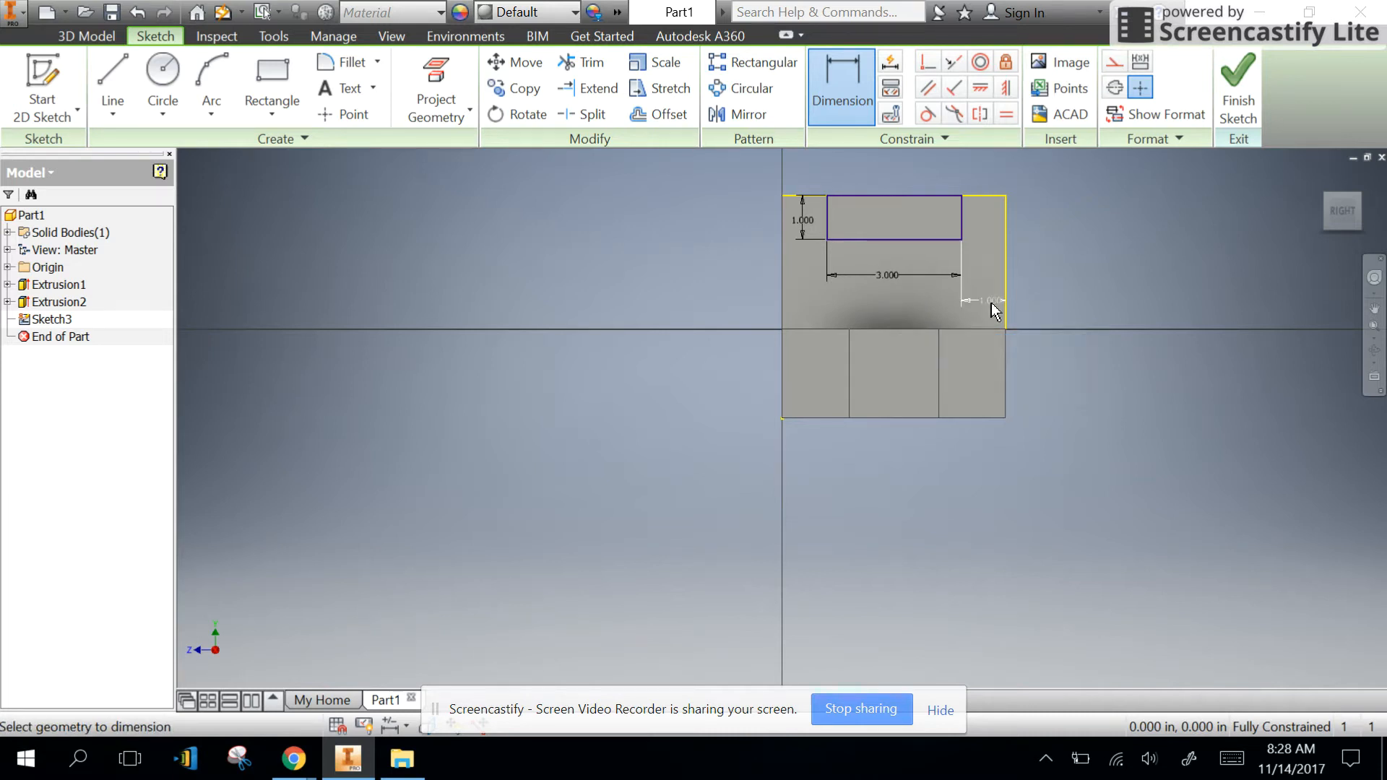
Finish the sketch and extrude the rectangle in Direction 2 as a 2 in cut through the wall, forming the top notch.
left_click(1237, 84)
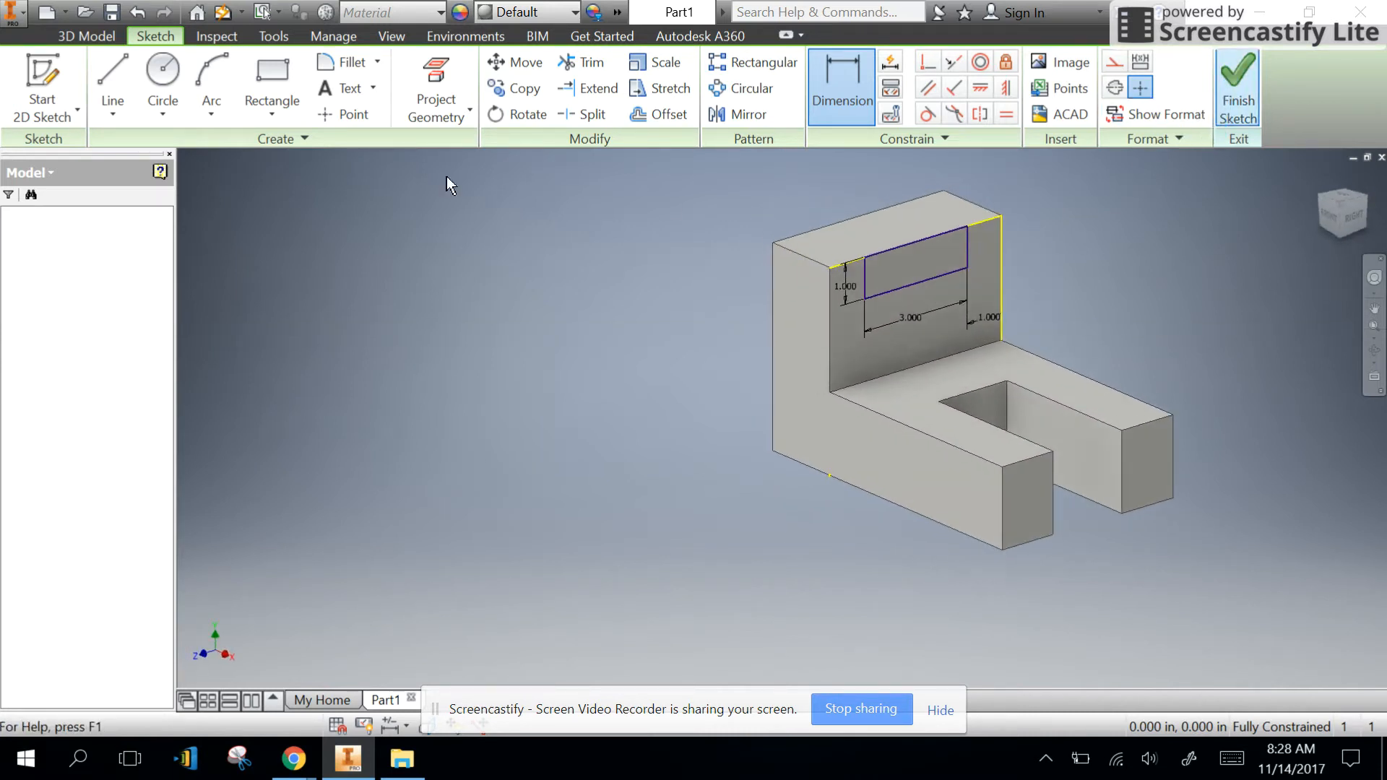
left_click(114, 81)
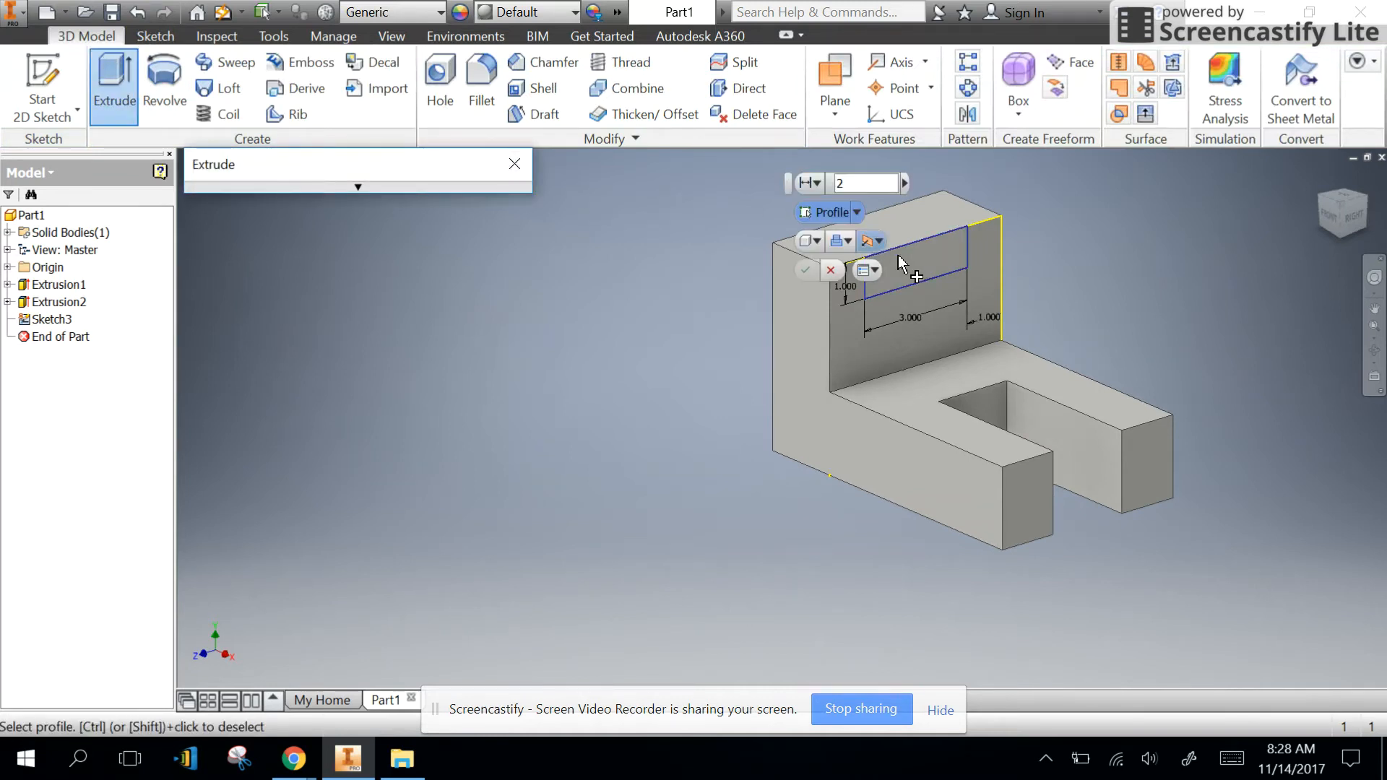
left_click(1123, 381)
left_click(1139, 427)
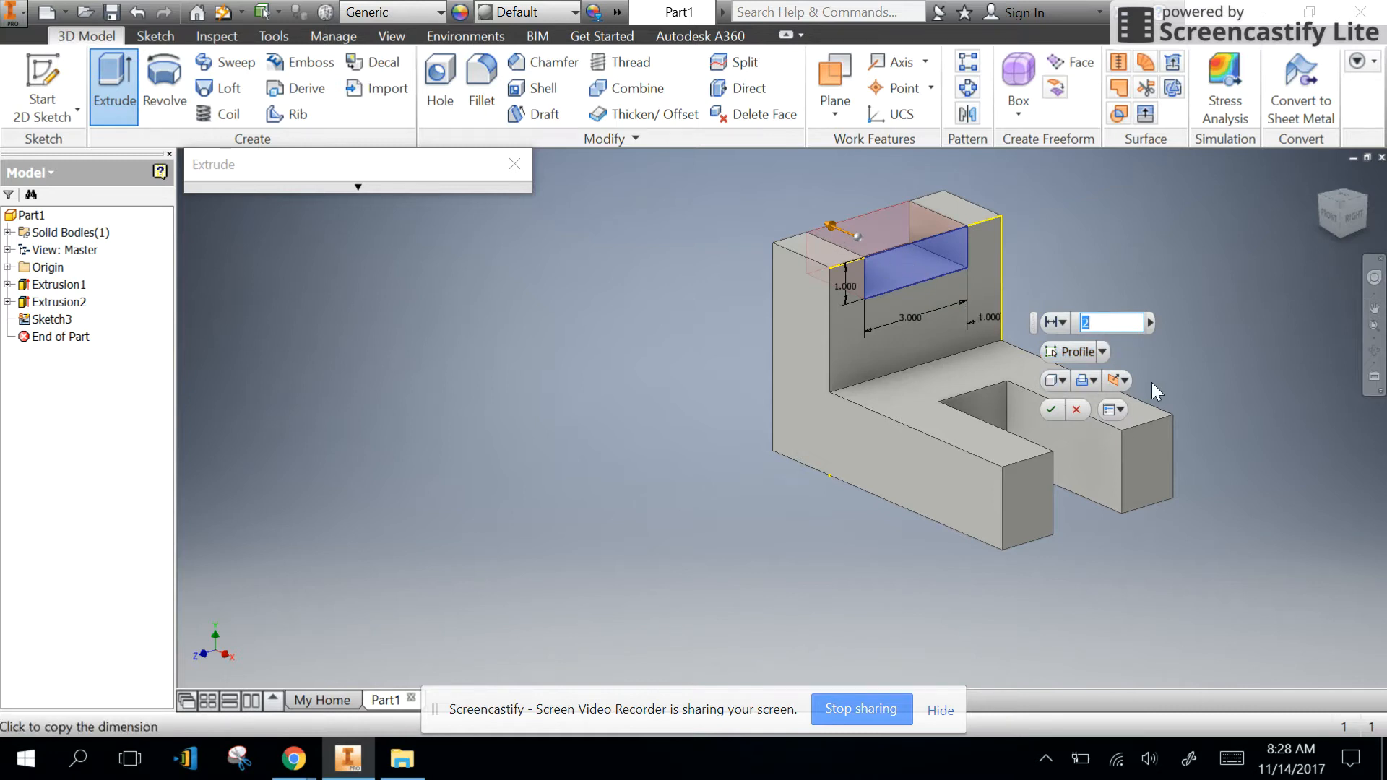
left_click(1053, 406)
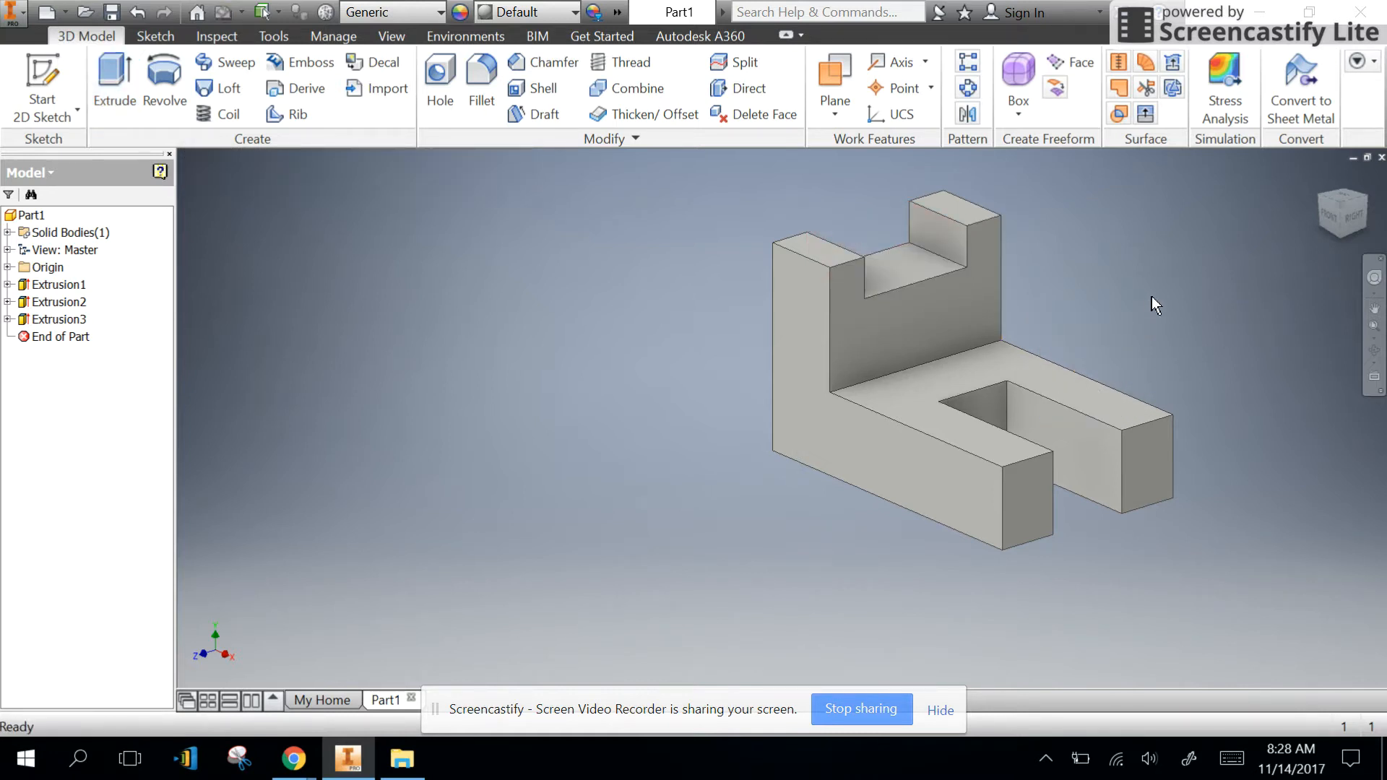
left_click(1320, 178)
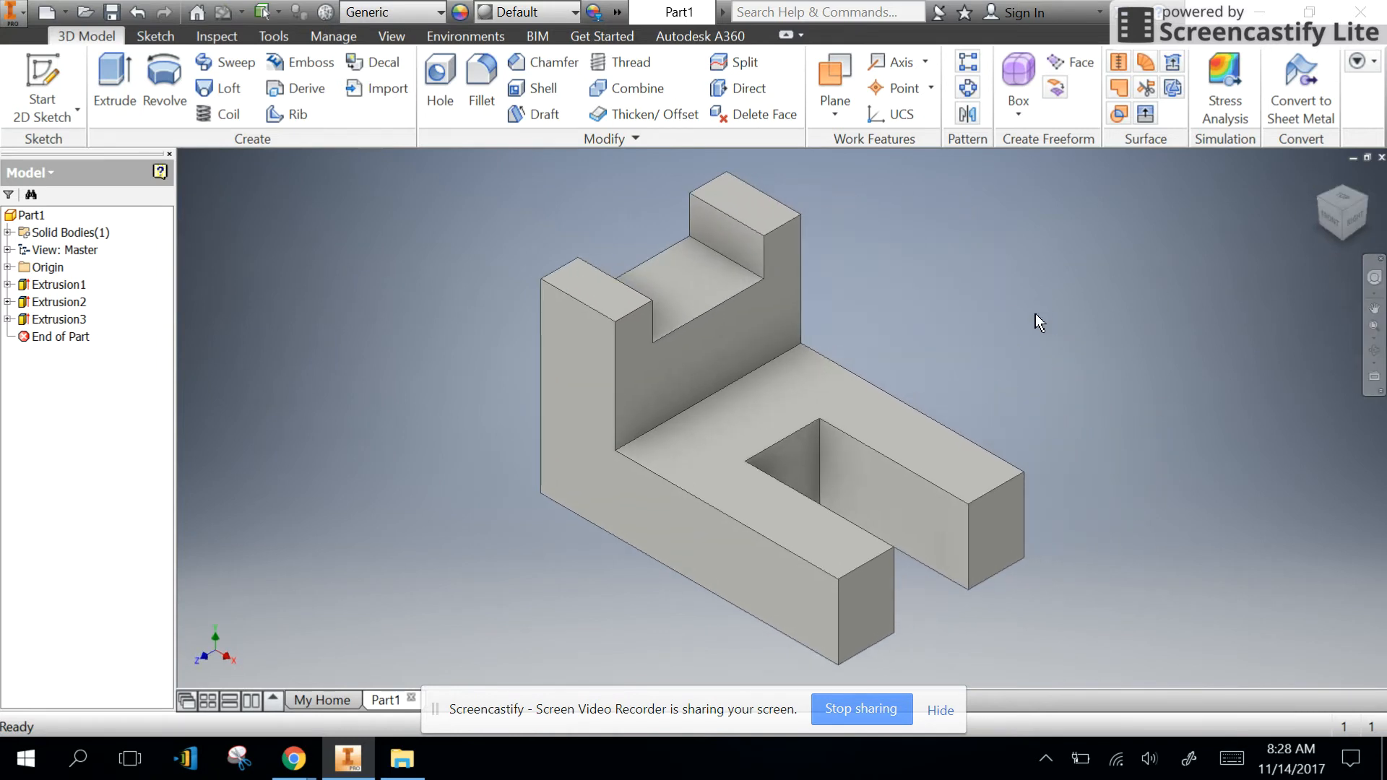